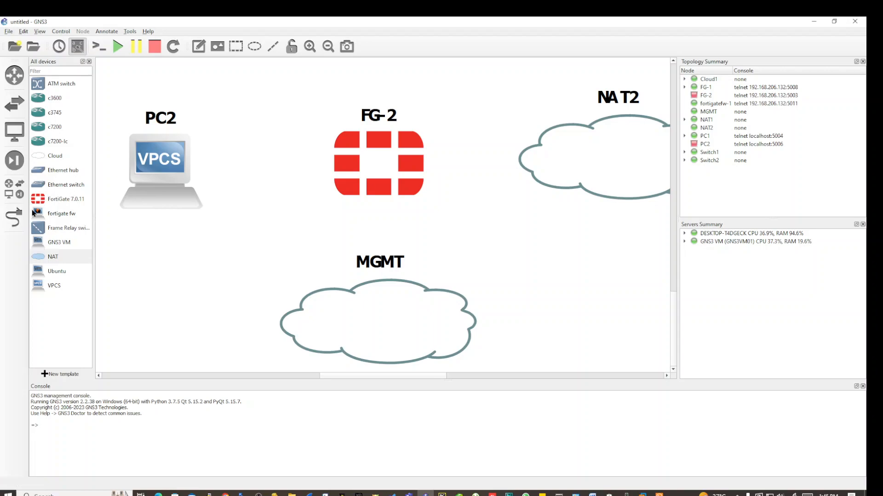
Start a link from FG-2 Port1 to MGMT, then abandon it because MGMT has no usable port.
click(15, 225)
click(369, 186)
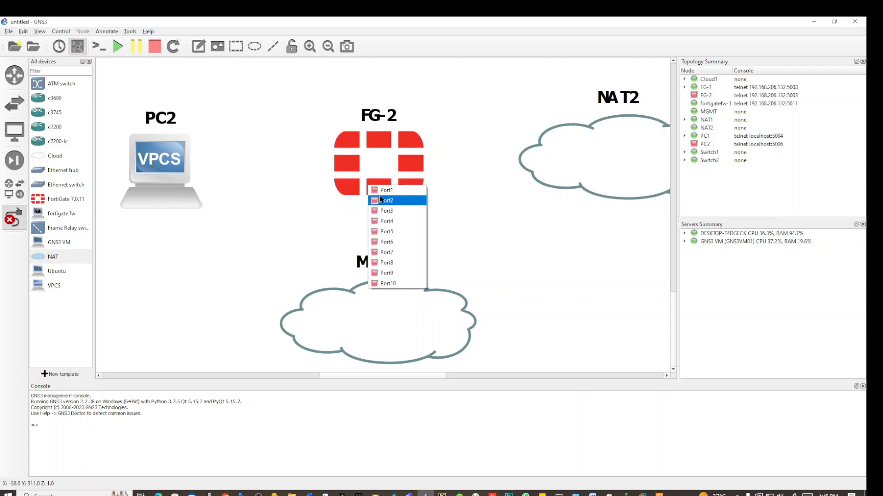
click(385, 191)
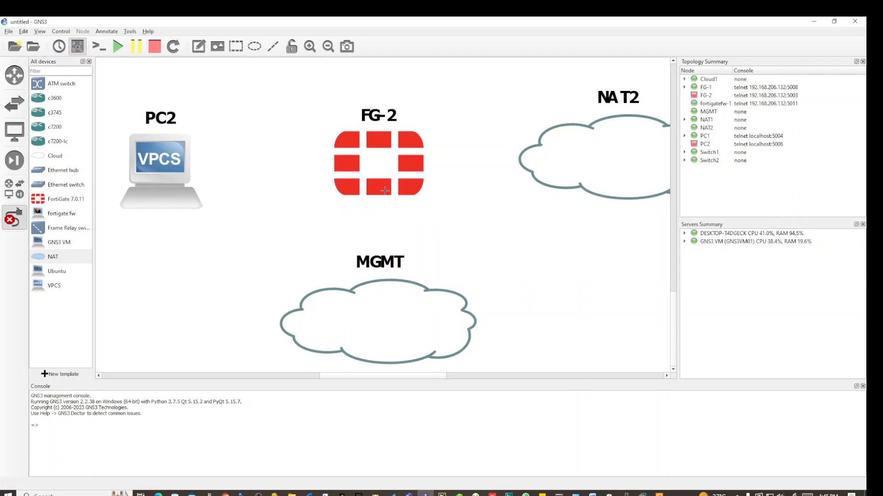
click(383, 296)
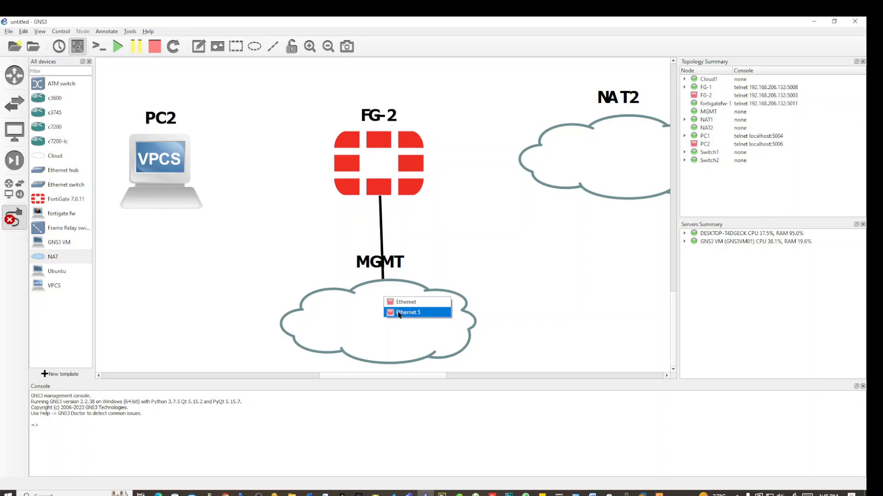
click(340, 225)
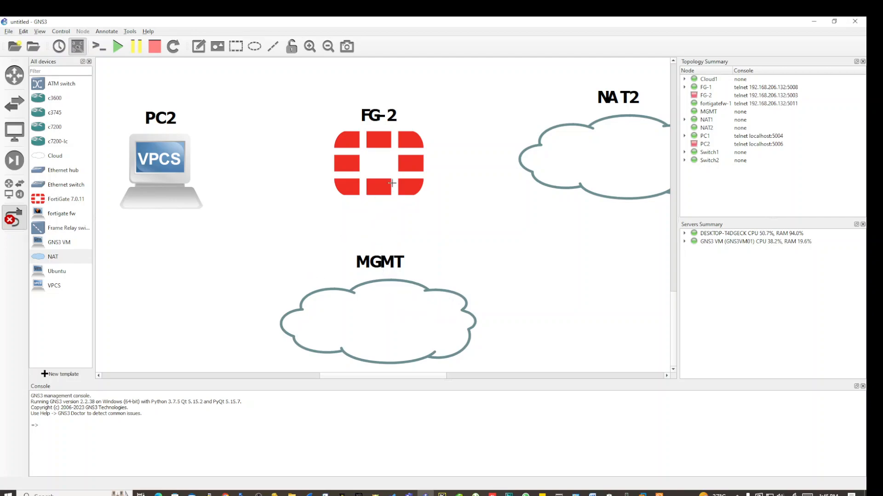
click(14, 217)
Delete the MGMT cloud from the topology.
drag(342, 329, 344, 327)
right_click(345, 316)
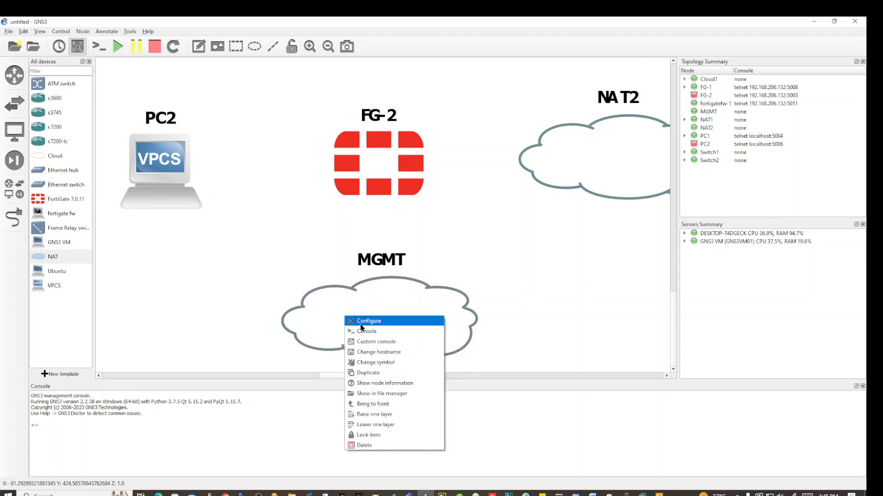
click(363, 446)
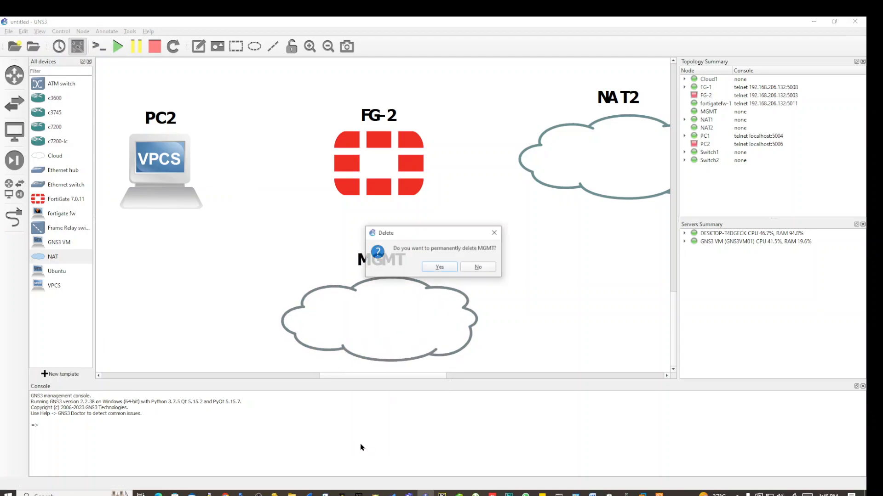
click(440, 268)
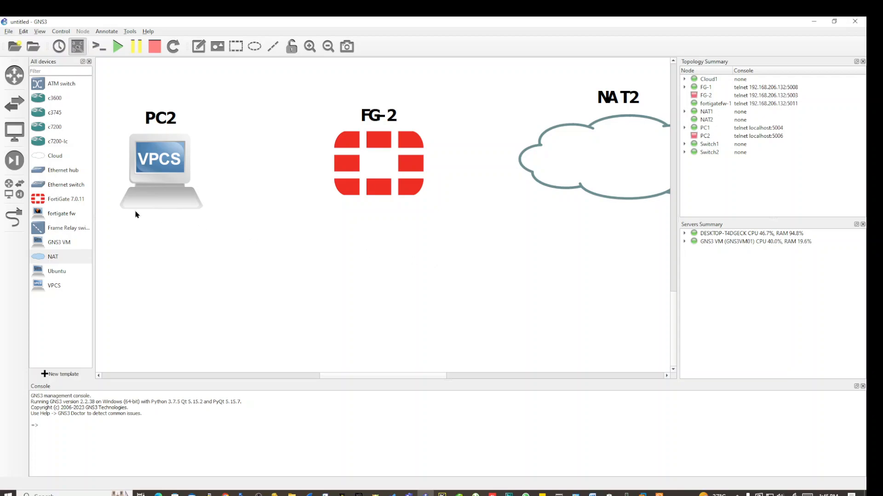
Add a new cloud, Cloud2, on the other server and place it below FG-2.
drag(58, 160, 387, 291)
click(459, 257)
click(447, 263)
click(417, 270)
drag(437, 312, 354, 305)
Link FG-2 Port1 to Cloud2's eth2.
click(14, 217)
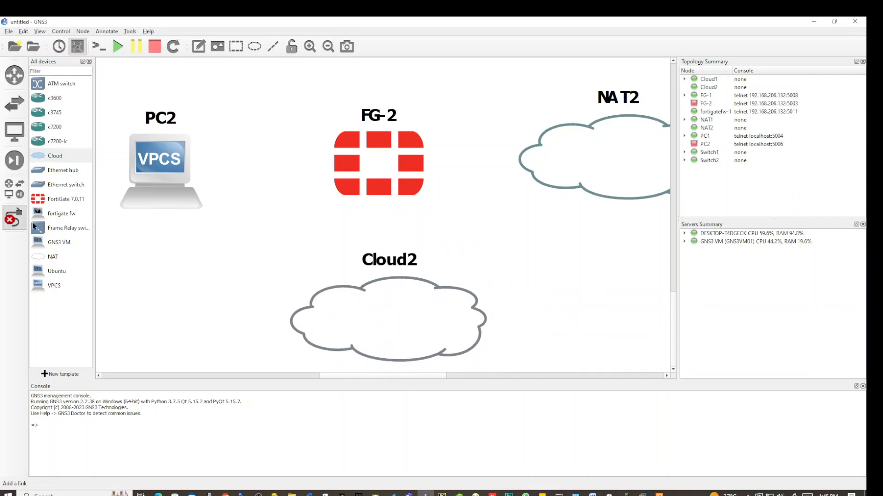
click(365, 181)
click(371, 202)
click(389, 312)
click(405, 338)
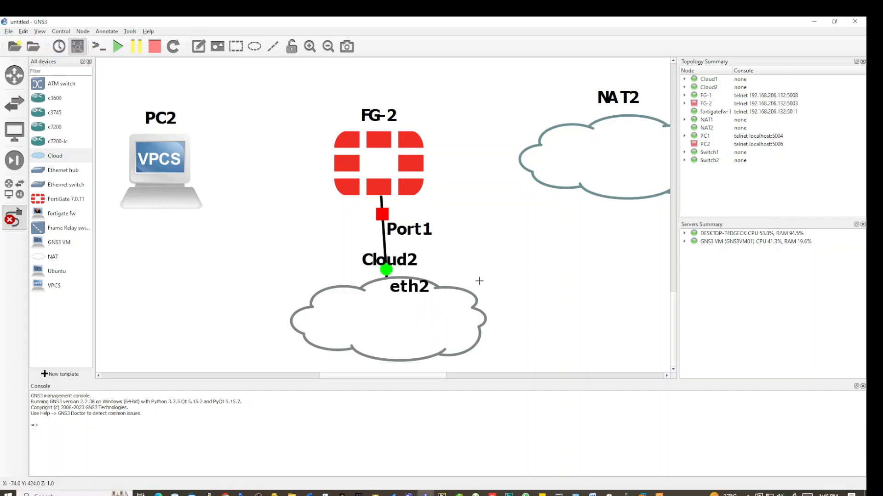
Start all devices and open FG-2's console.
click(118, 46)
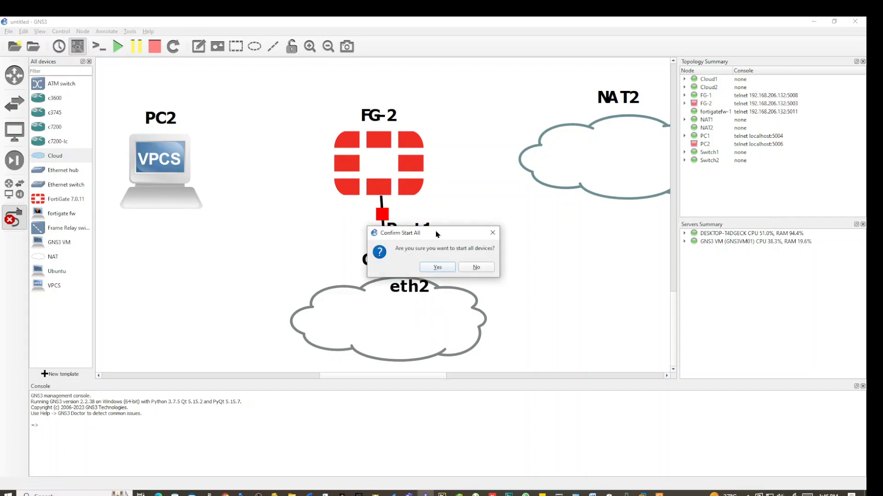
click(440, 266)
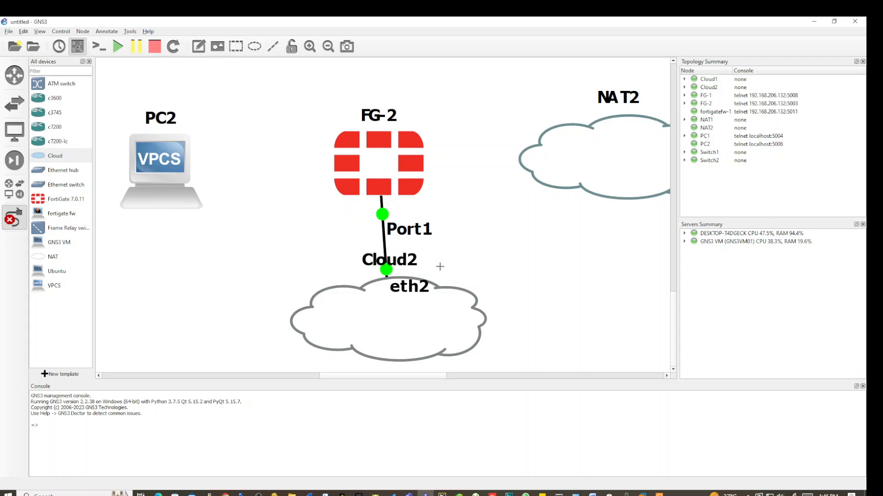
right_click(380, 161)
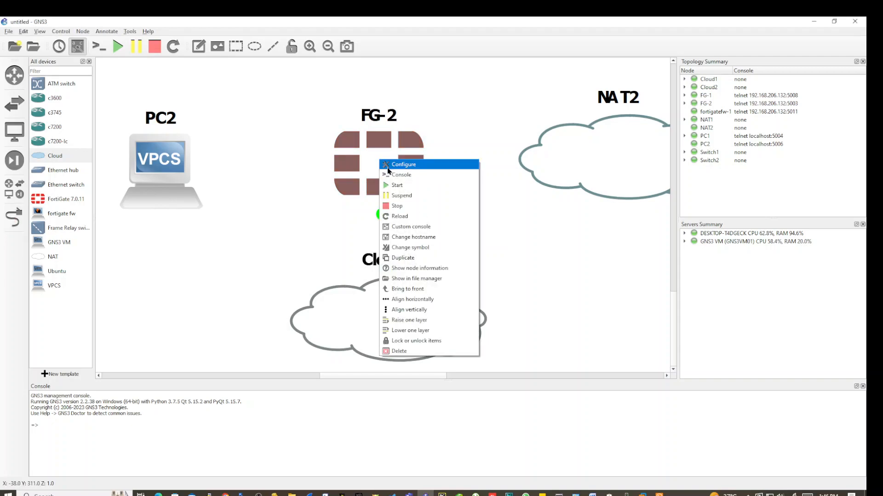
click(390, 175)
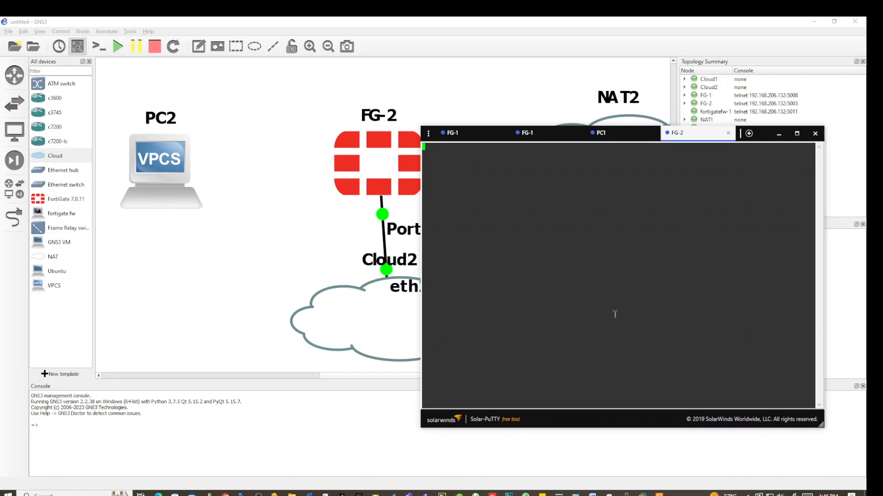
Press Enter in FG-2's blank Solar-PuTTY console to watch it boot, then return to GNS3.
key(Return)
key(Return)
key(Return)
key(Return)
key(Return)
key(Return)
key(Return)
key(Return)
key(Return)
key(Return)
key(Return)
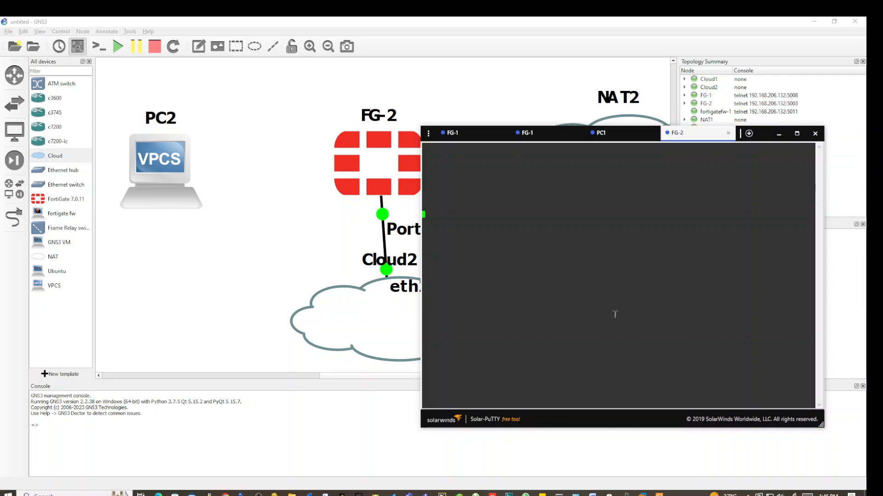
key(Return)
key(Return)
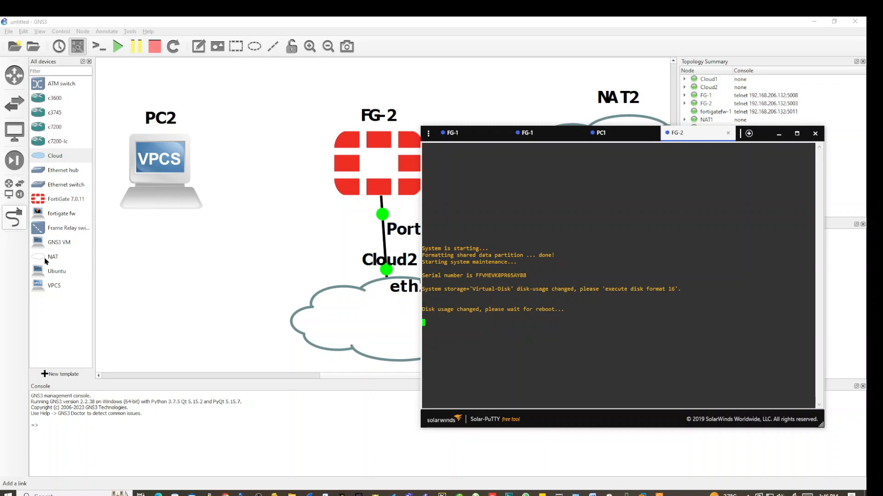
click(13, 219)
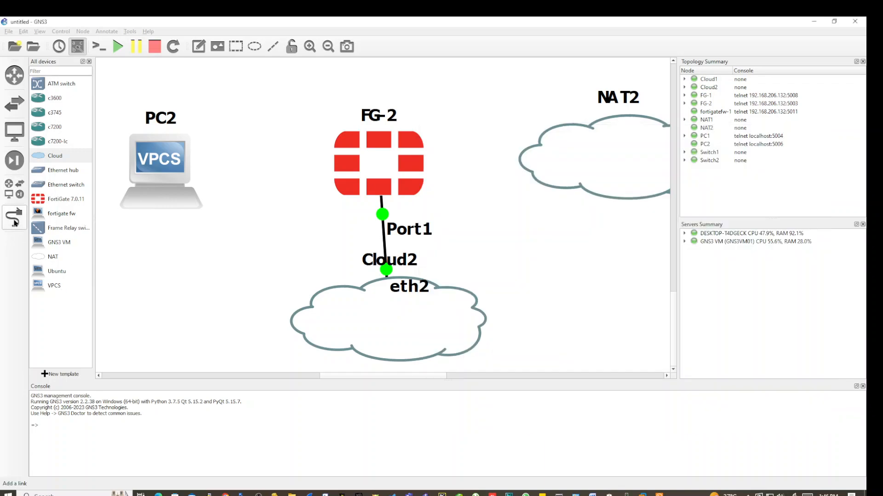
Link FG-2 Port2 to PC2's Ethernet0.
click(344, 172)
click(370, 192)
click(141, 167)
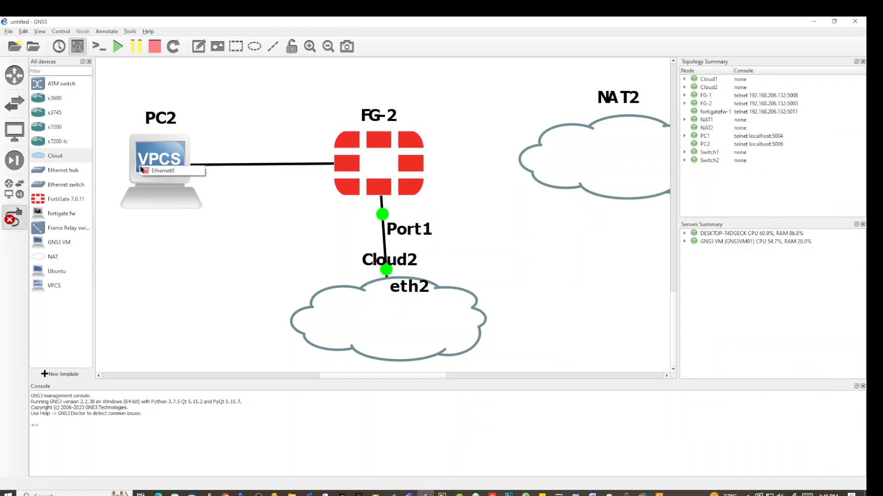
click(147, 171)
click(387, 229)
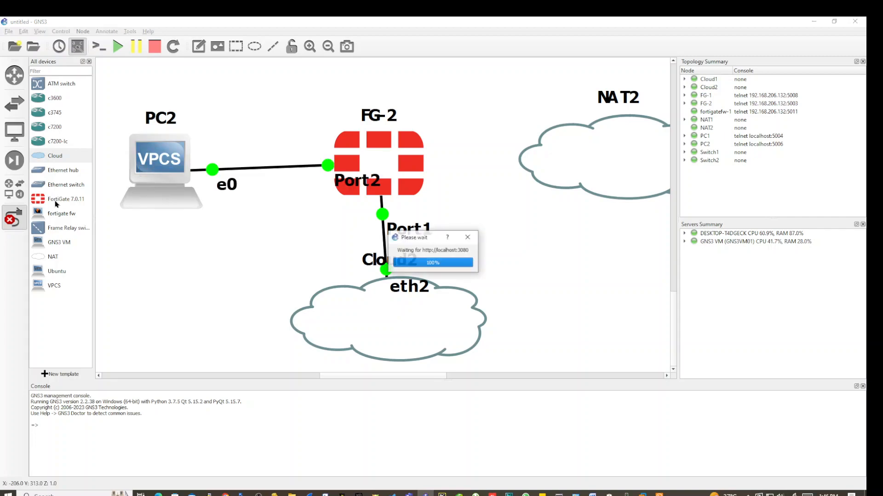
Link FG-2 Port3 to NAT2's nat0 and bring FG-2's console window forward.
click(425, 251)
click(385, 162)
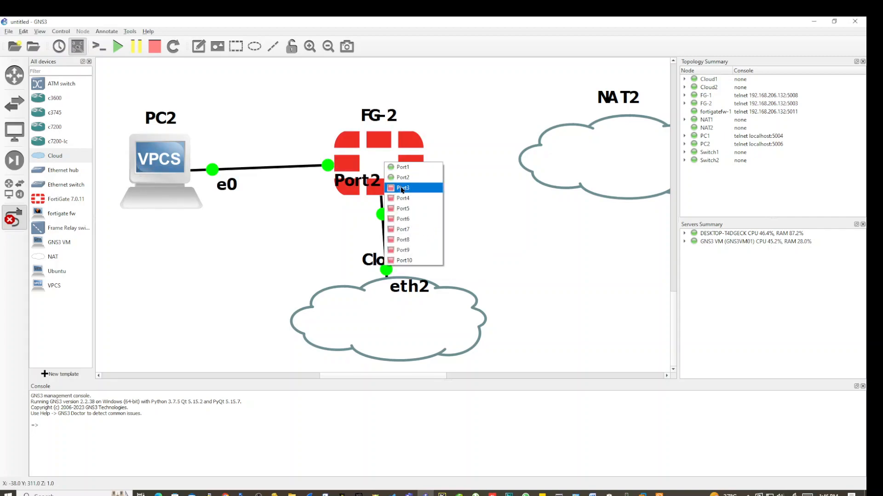
click(402, 167)
click(532, 192)
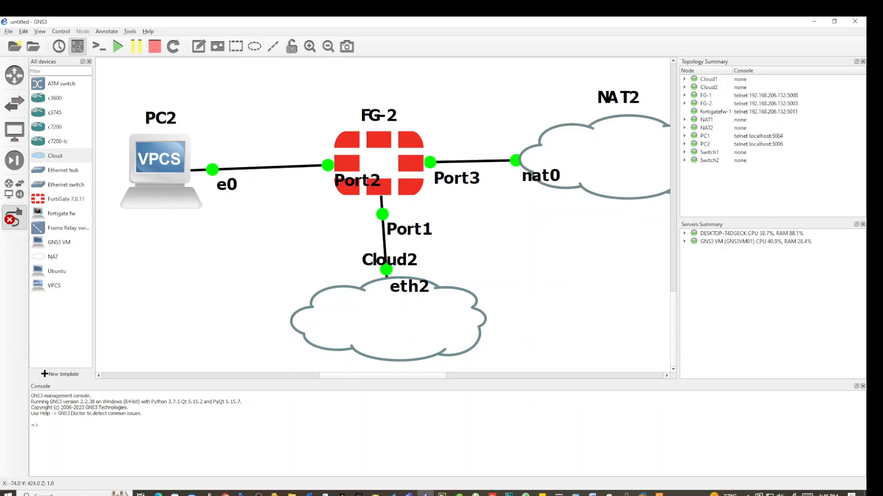
mouse_move(658, 494)
click(658, 460)
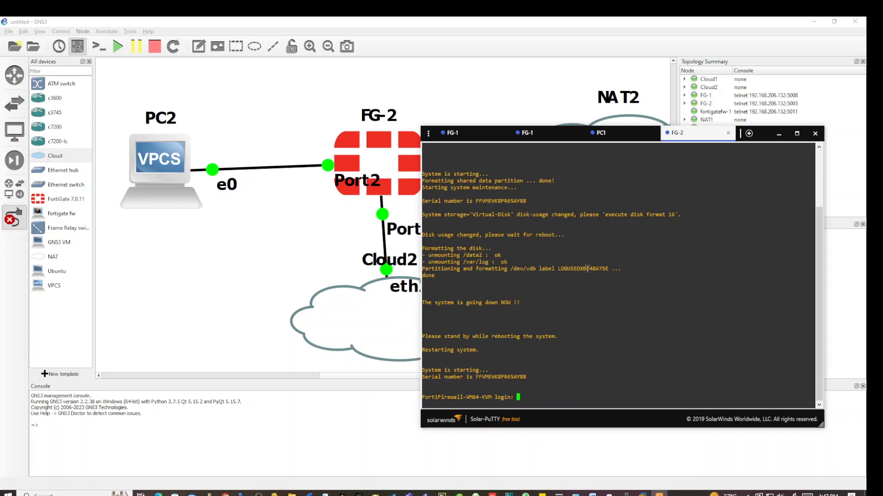
Log in to FG-2 as admin with the blank default password, then set and confirm a new password.
text(ADMIN)
key(BackSpace)
key(BackSpace)
key(BackSpace)
key(BackSpace)
key(BackSpace)
text(admin)
key(Return)
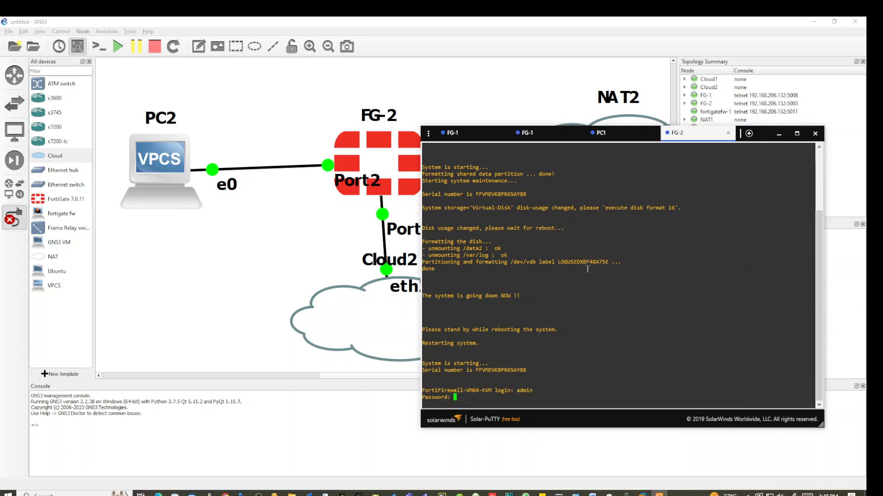
key(Return)
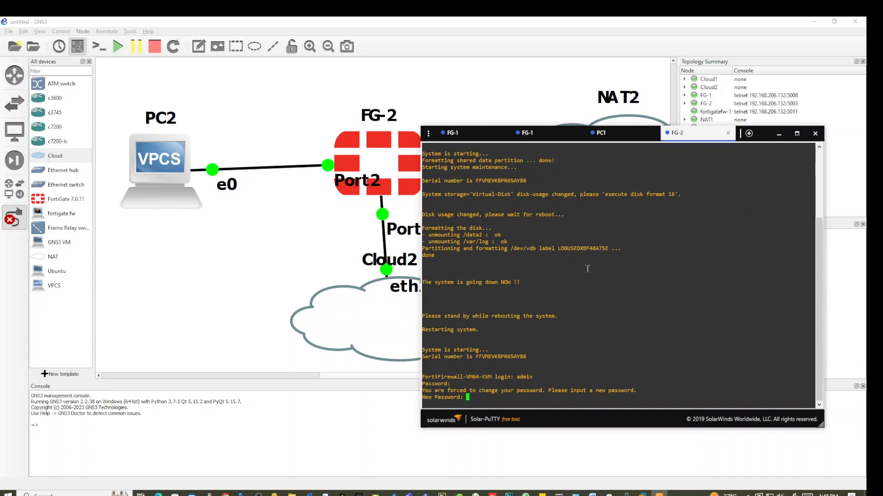
key(Return)
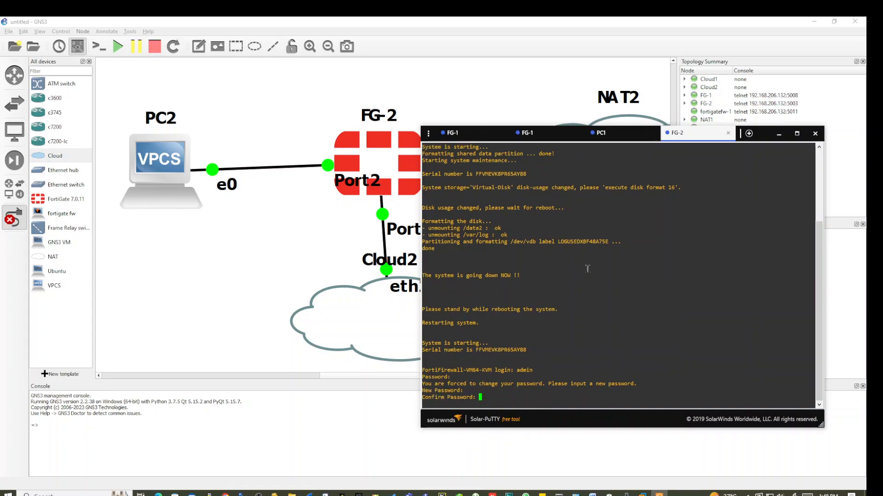
key(Return)
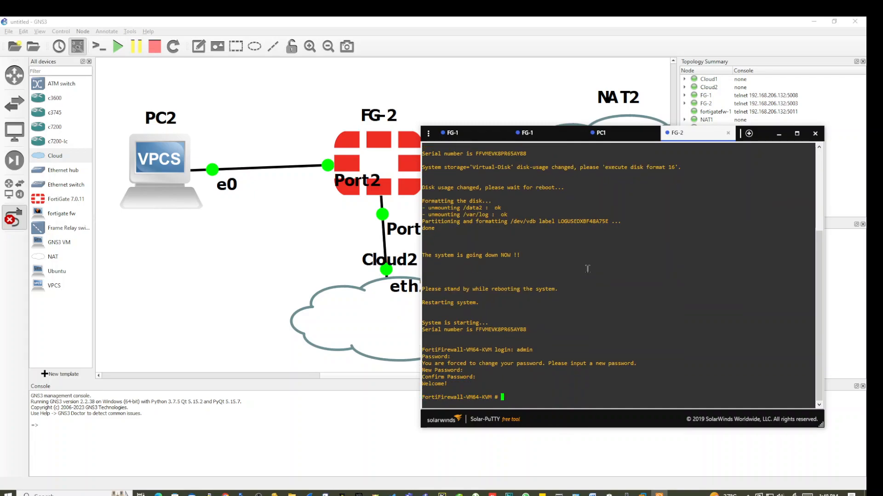
key(Return)
key(Return)
key(Return)
key(Return)
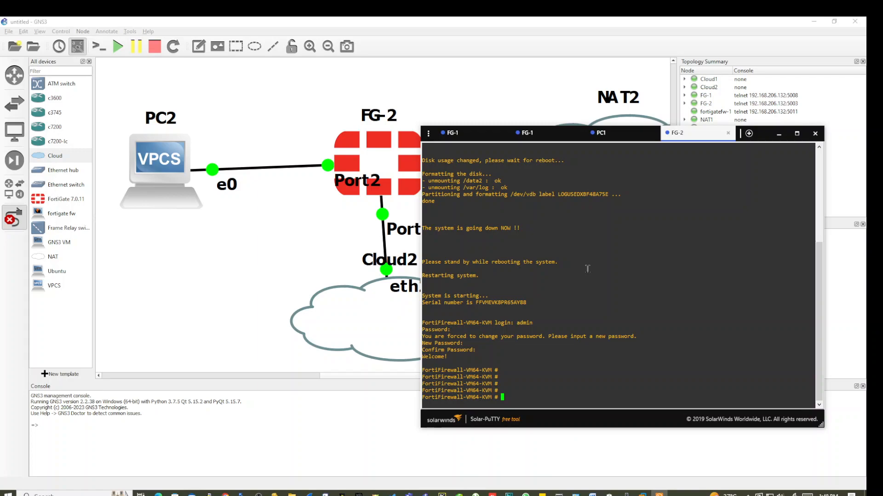
Run 'diagnose ip address list' and highlight port1's address 192.168.29.35.
text(diagnose )
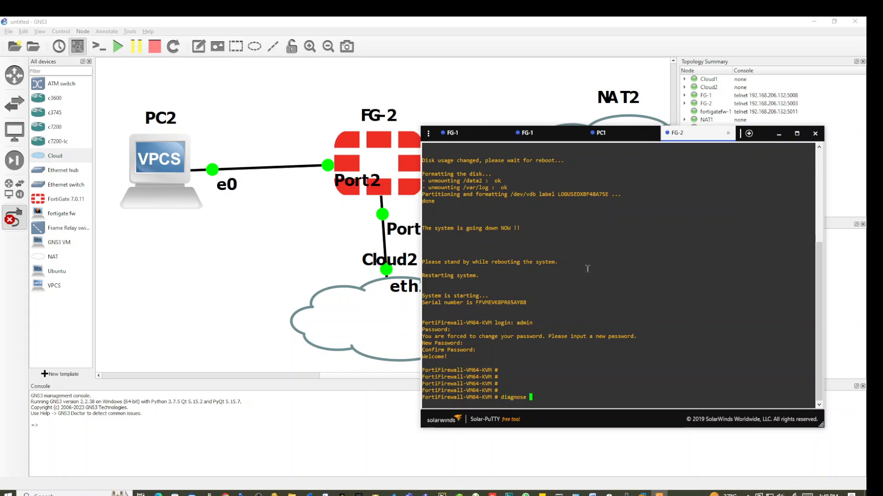
text(ip address list)
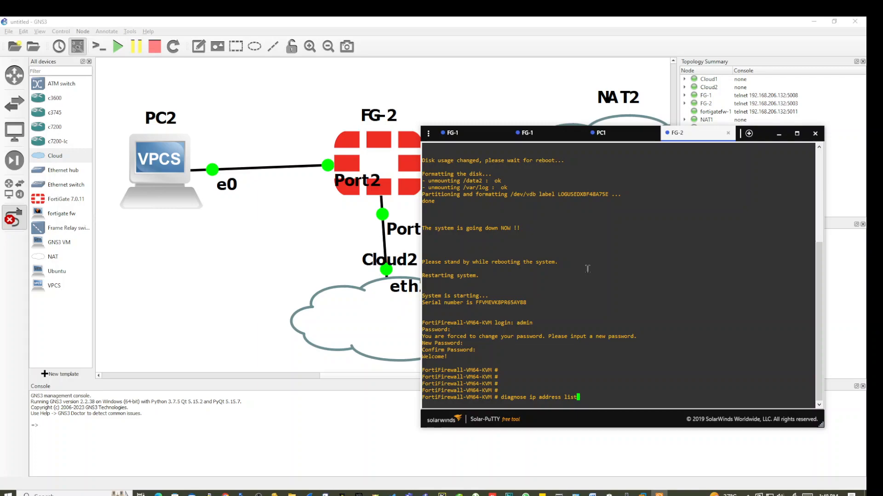
key(Return)
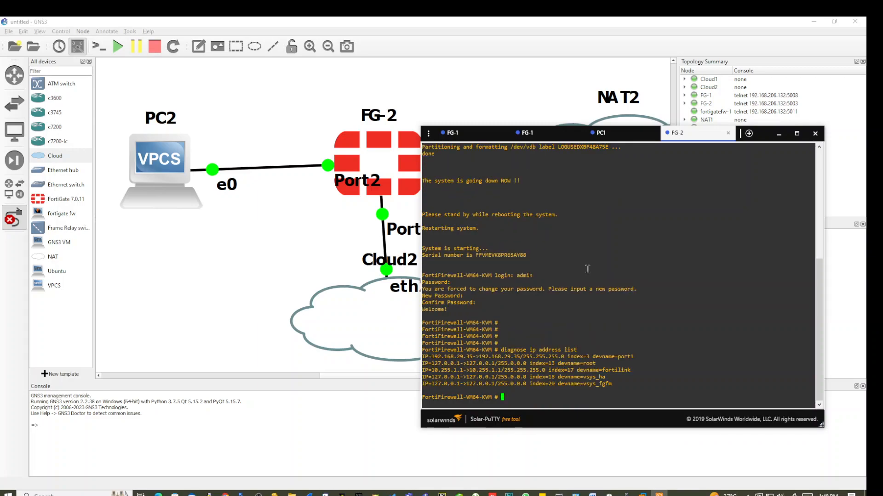
mouse_move(428, 356)
mouse_down()
mouse_move(633, 357)
mouse_move(421, 356)
mouse_up()
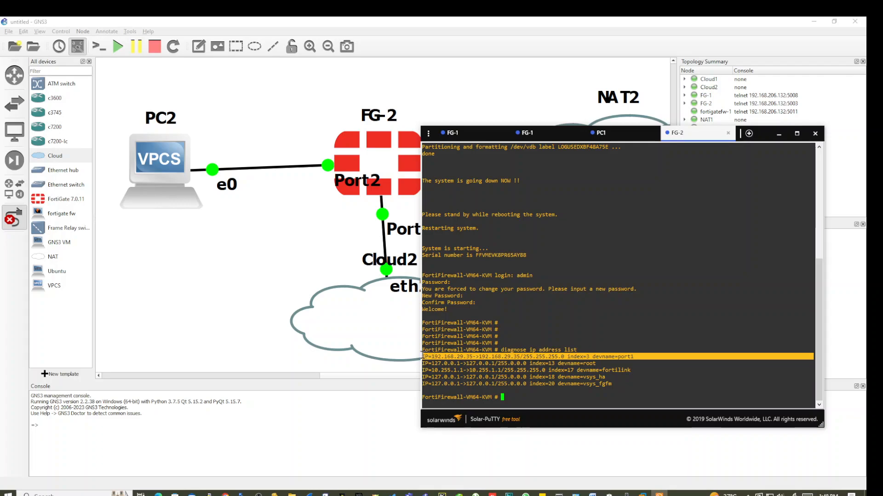
Select port1's address 192.168.29.35 in the FG-2 console output.
click(577, 319)
mouse_move(427, 357)
mouse_down()
mouse_move(465, 357)
mouse_move(431, 358)
mouse_up()
click(467, 357)
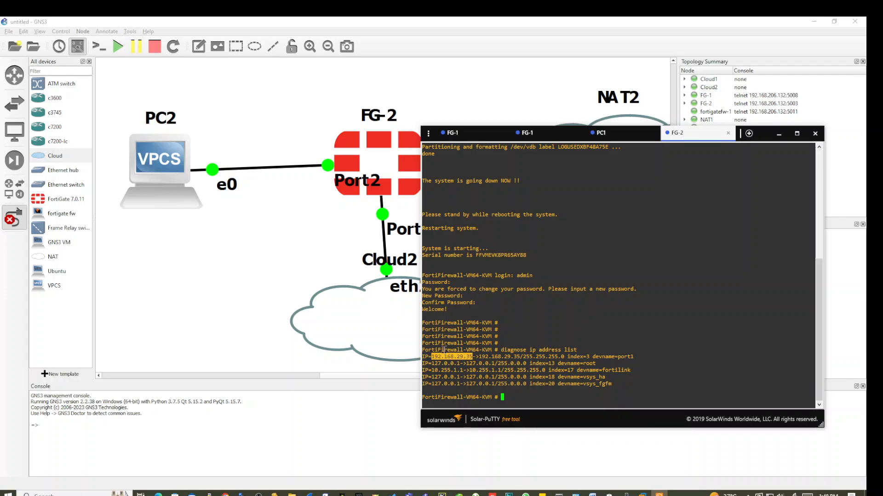
key(Return)
Ping 192.168.29.35 from Command Prompt.
mouse_move(558, 494)
click(444, 456)
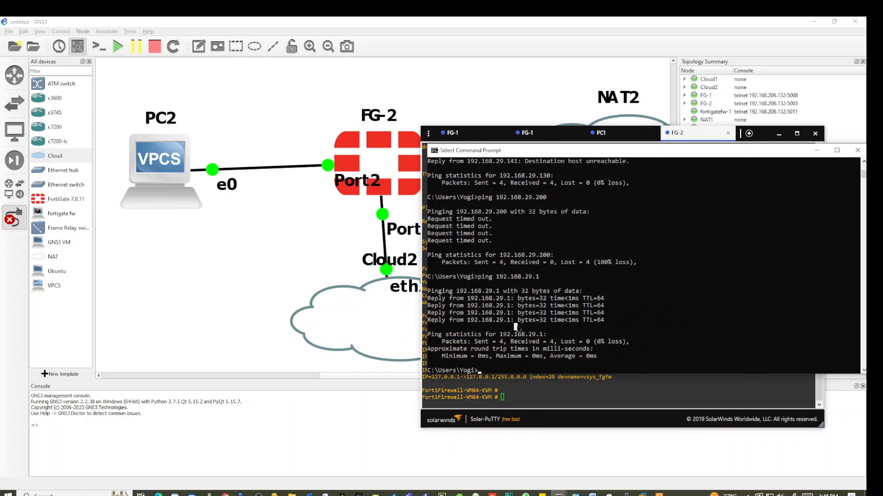
text(ping 192.168.29.35)
key(Return)
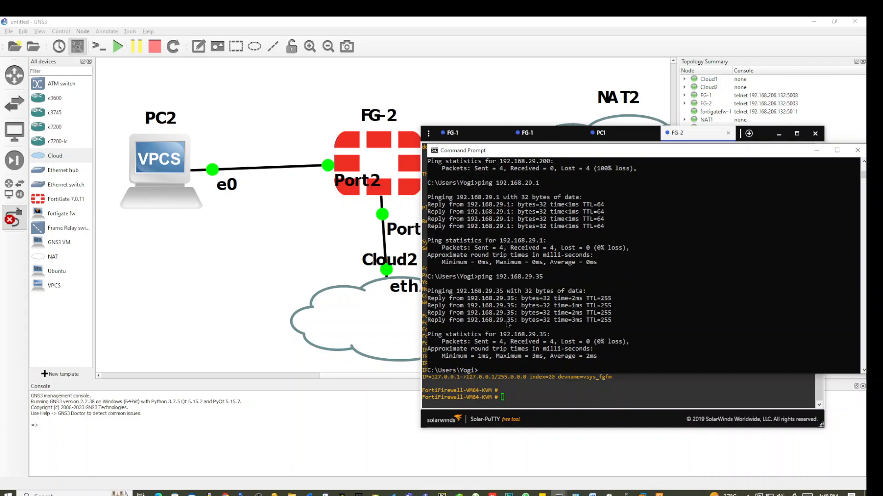
Copy 192.168.29.35 from the ping output and bring the GNS3 topology back.
click(456, 293)
drag(457, 295, 502, 297)
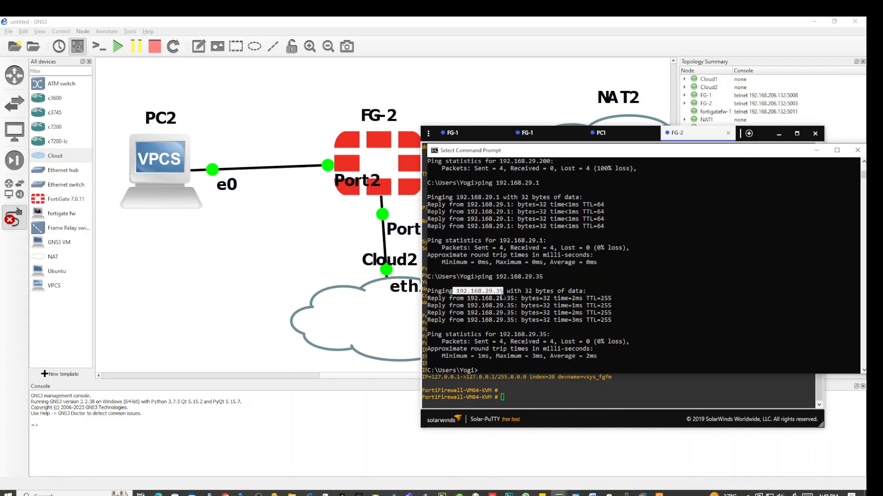
right_click(503, 297)
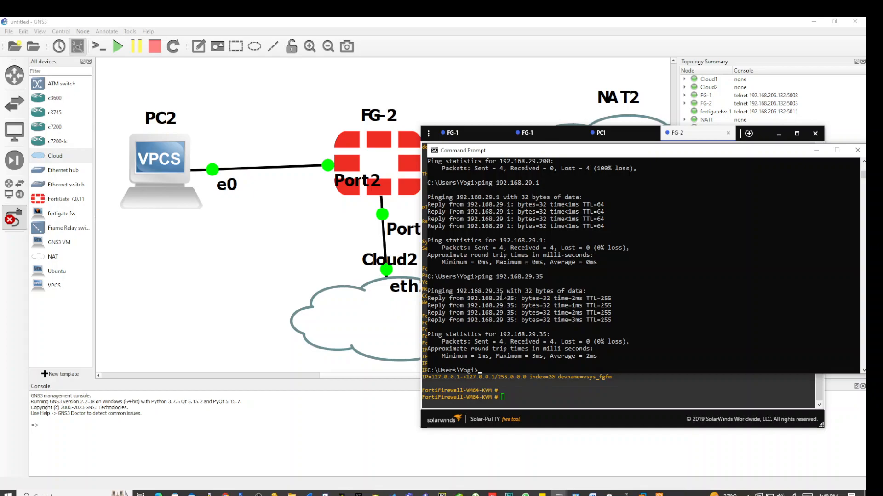
click(328, 242)
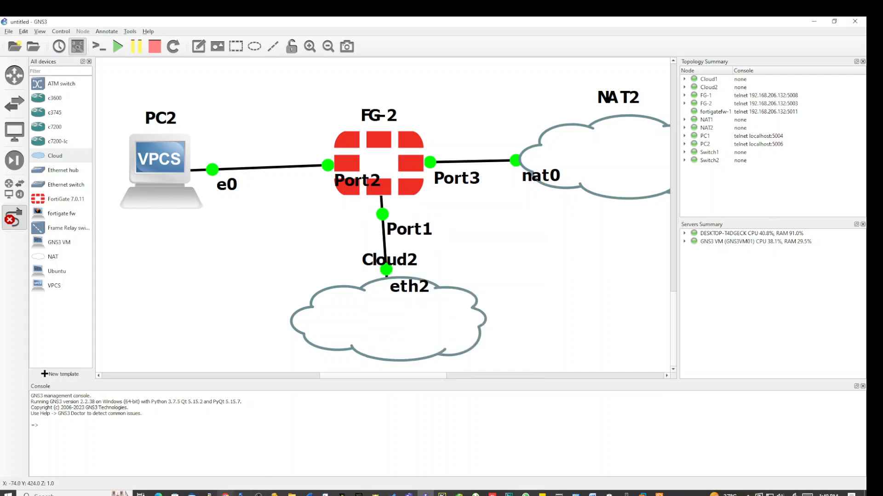
key(alt+Tab)
Open 192.168.29.35 in the browser and try signing in as admin.
click(161, 41)
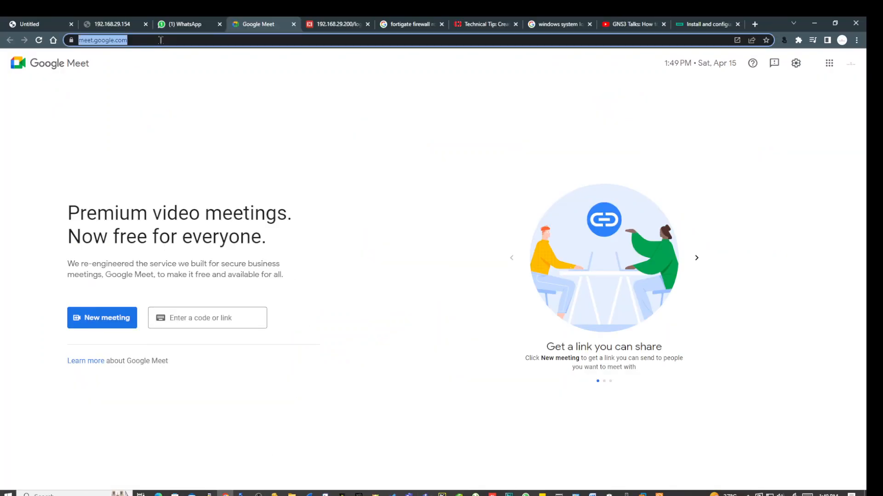
text(192.168.29.35)
key(Return)
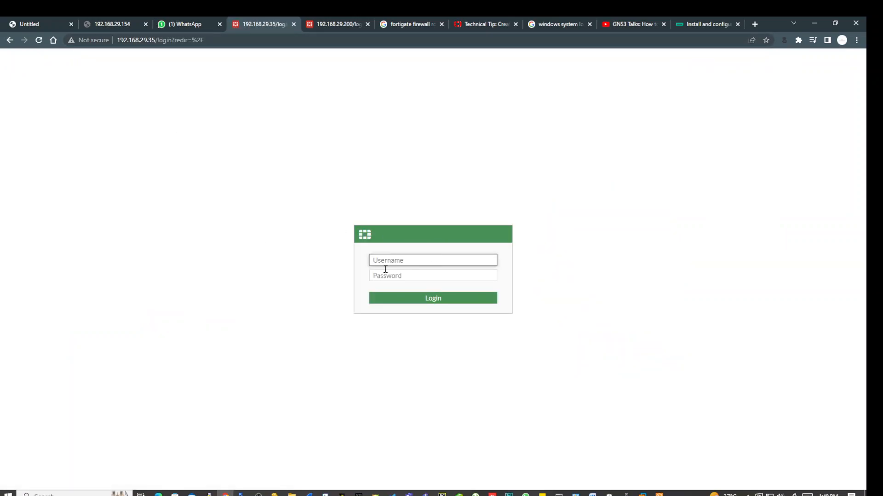
text(admin)
key(Return)
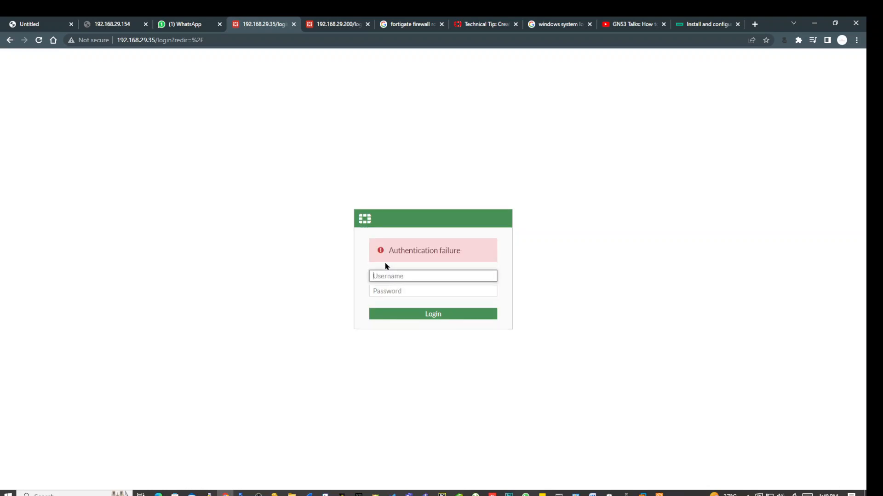
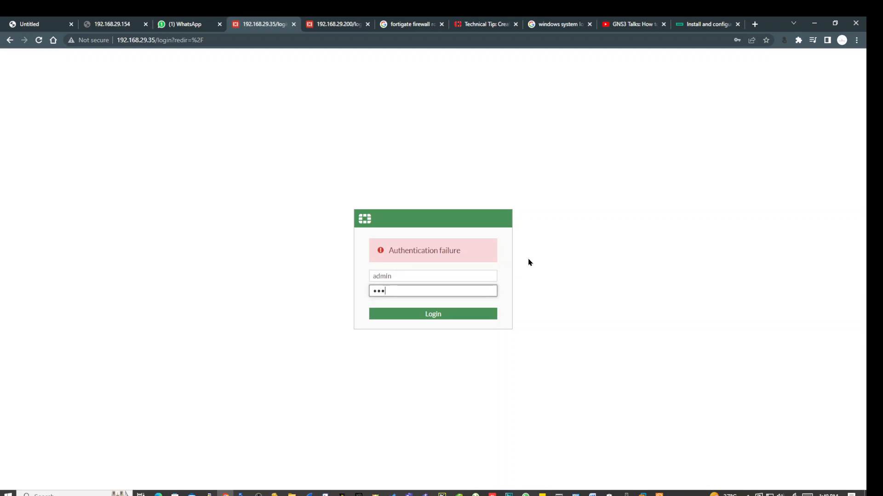
Log in as admin, decline Chrome's password saving, and reach the Specify Hostname setup step.
key(Return)
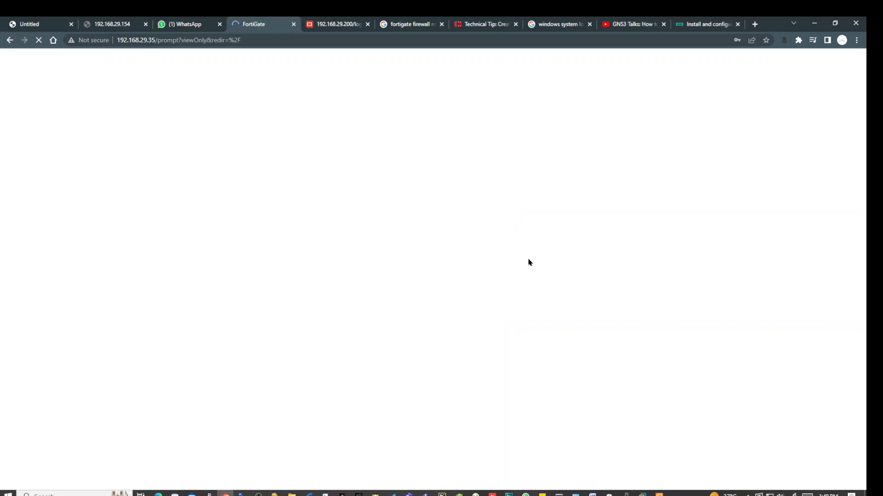
click(752, 169)
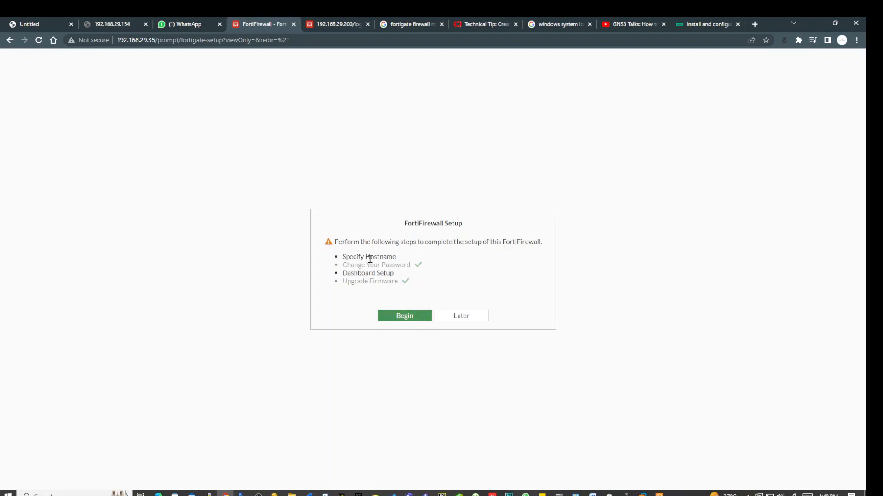
drag(341, 257, 404, 260)
Change the FortiGate hostname from FortiFirewall-VM64-KVM to FG1 in the setup wizard.
click(405, 316)
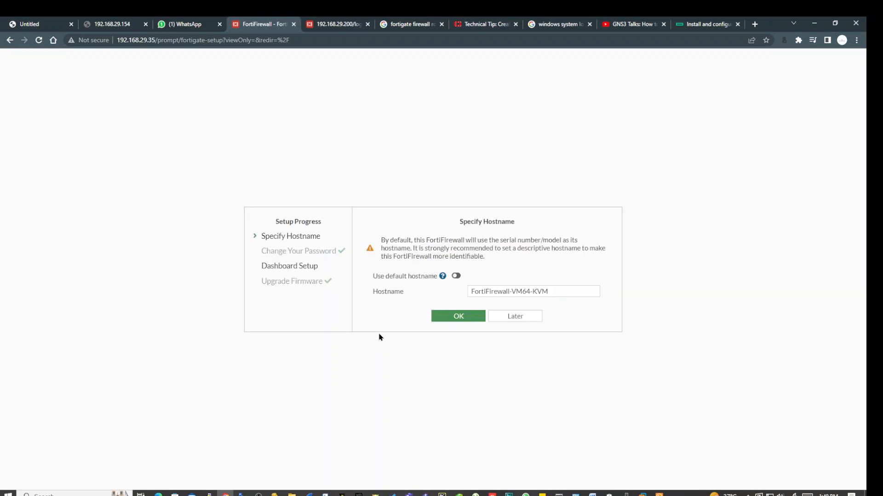
drag(553, 290, 425, 295)
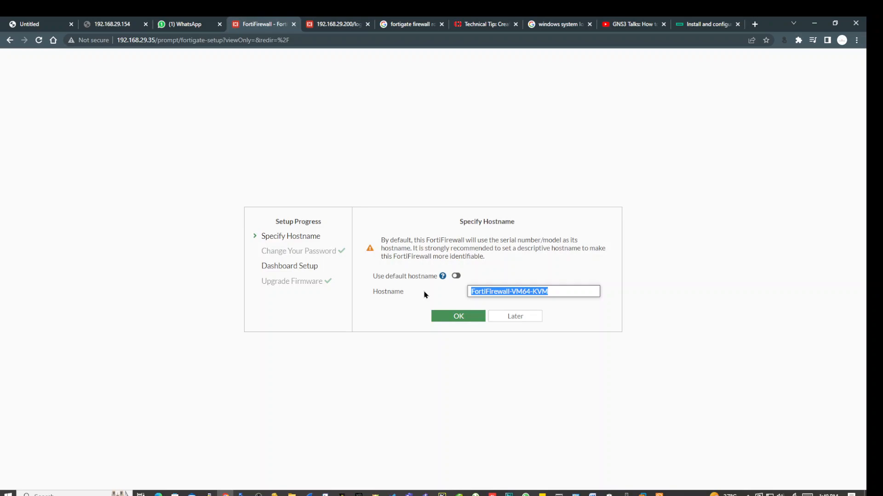
text(FG1)
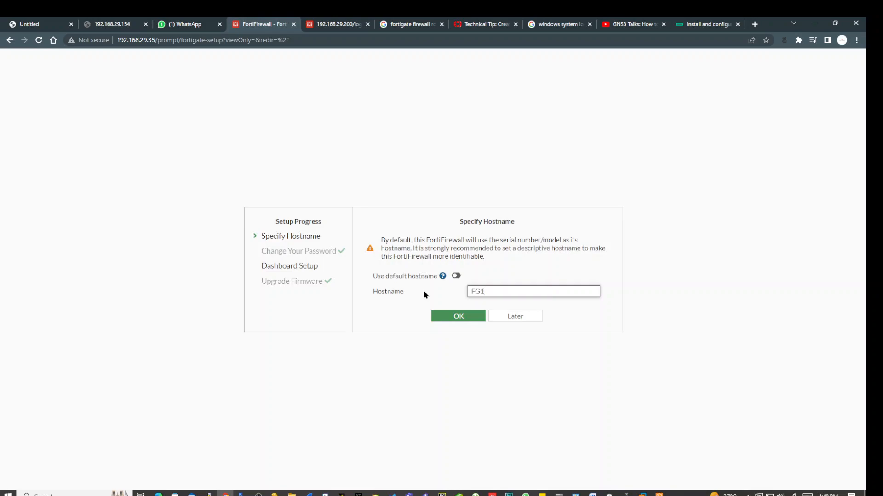
click(458, 316)
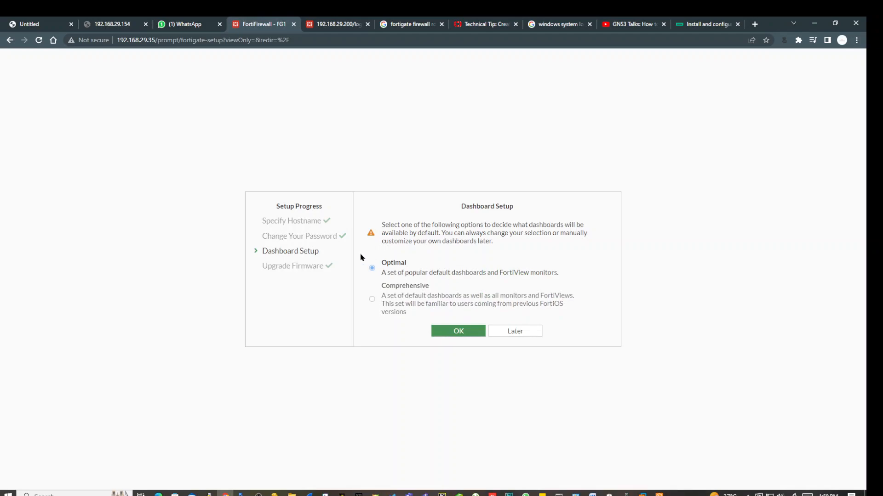
Finish setup with the Optimal dashboards, dismiss the FortiOS 7.0.0 notice, and check the system clock.
click(473, 334)
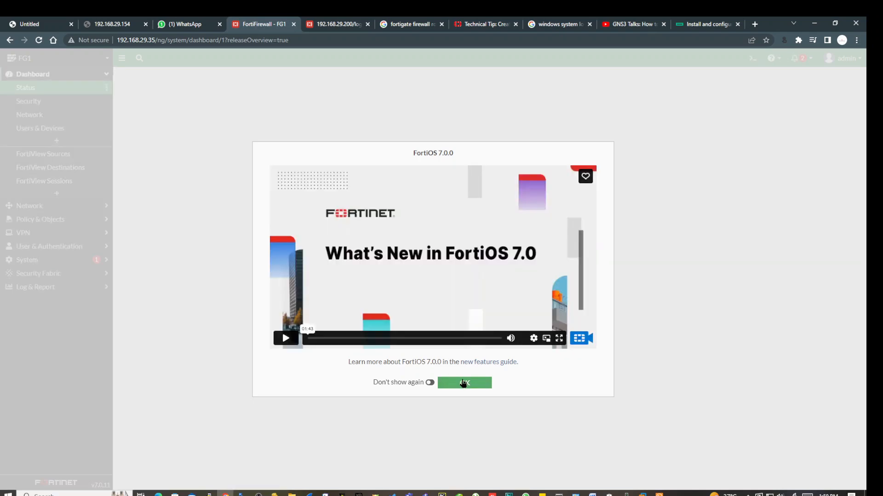
click(464, 382)
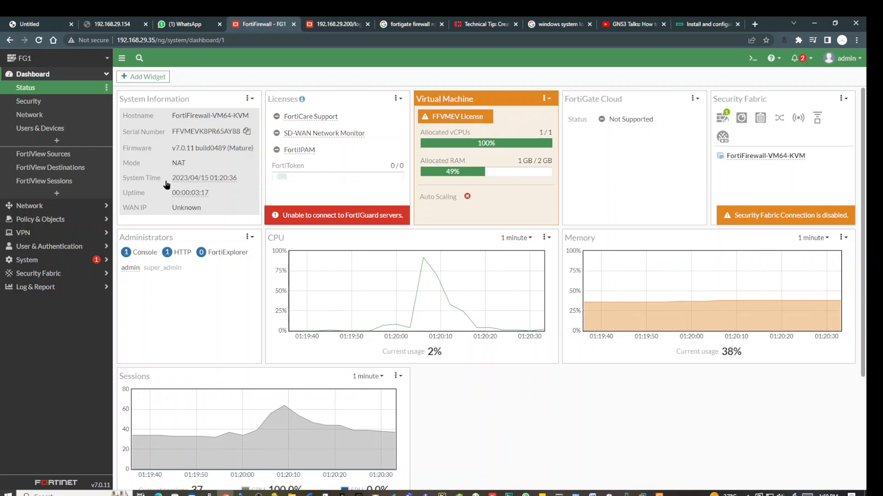
mouse_move(232, 183)
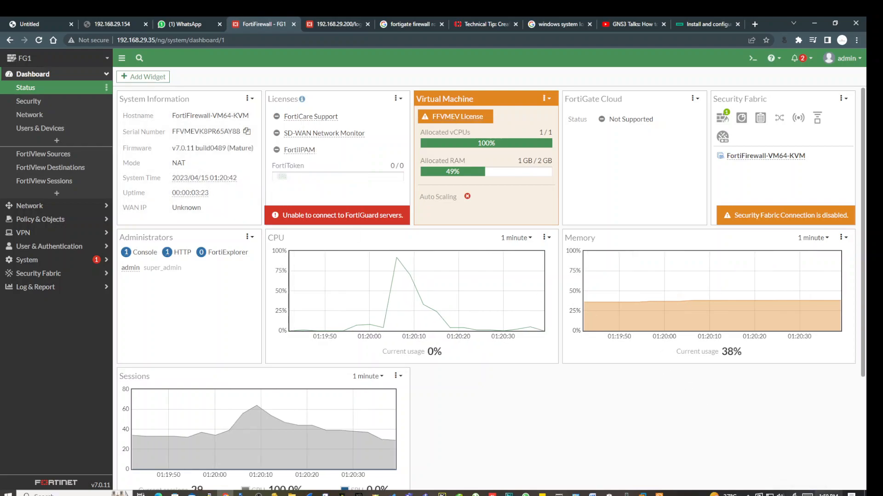
click(828, 494)
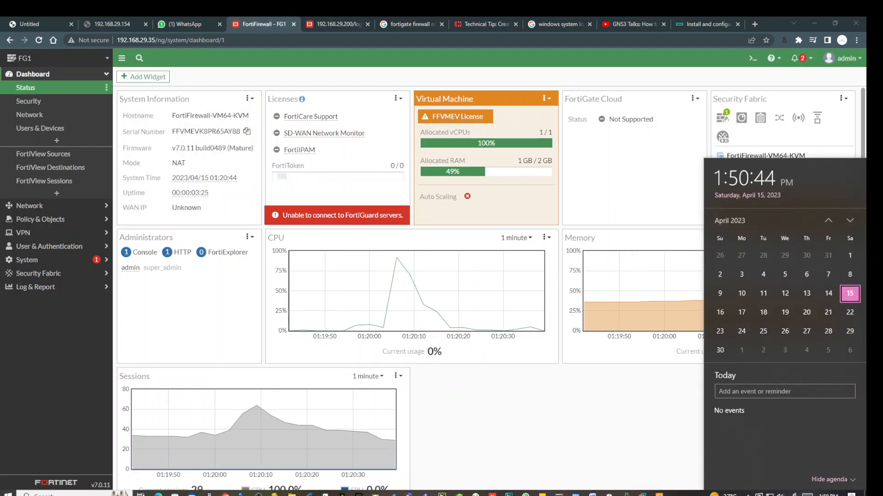
click(828, 495)
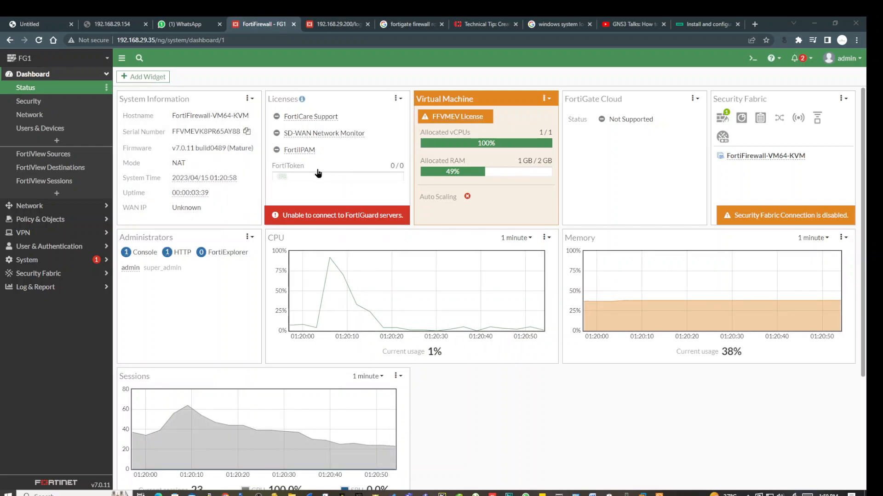
scroll(317, 172, down, 2)
scroll(318, 172, up, 2)
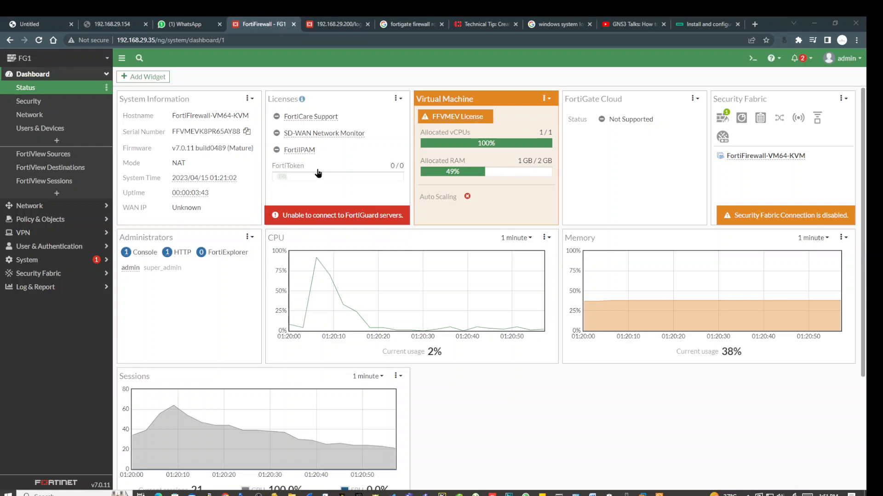
Show the notifications listing the FortiGuard connection and VM licence-expiry alerts.
click(798, 60)
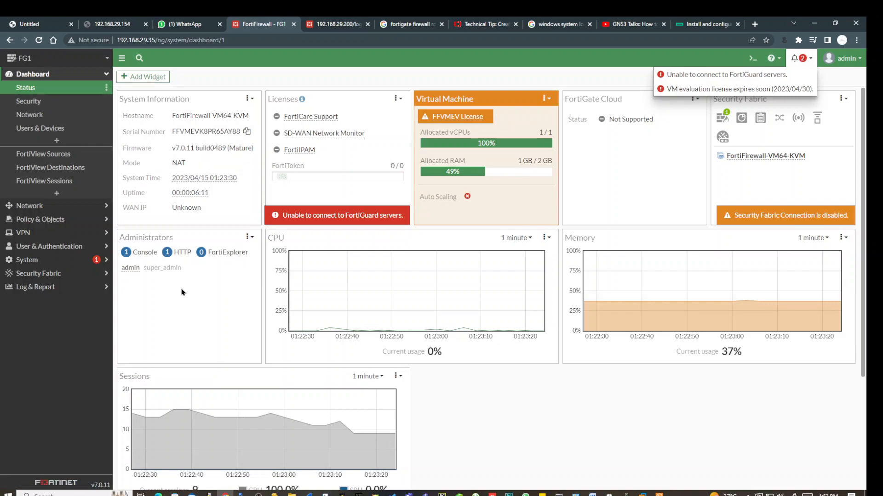
Close the notifications list and bring up the Add Dashboard Widget panel.
scroll(182, 292, down, 3)
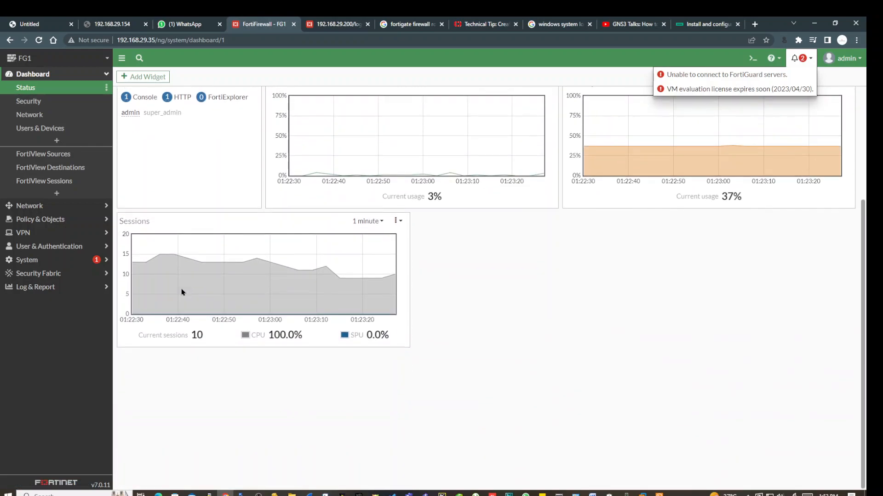
scroll(182, 354, up, 3)
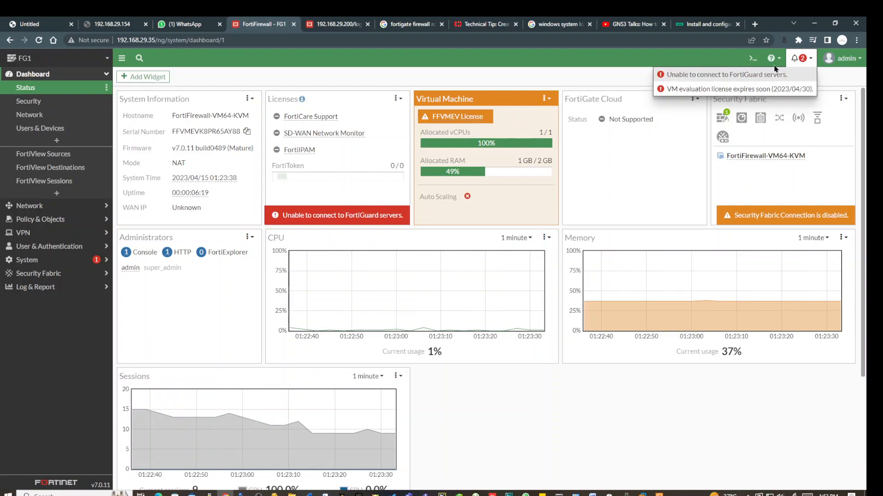
click(612, 147)
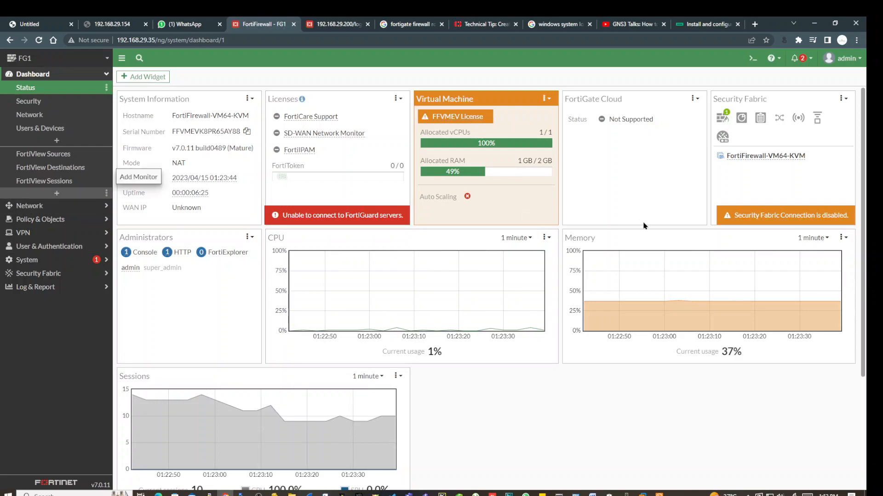
right_click(523, 408)
click(491, 410)
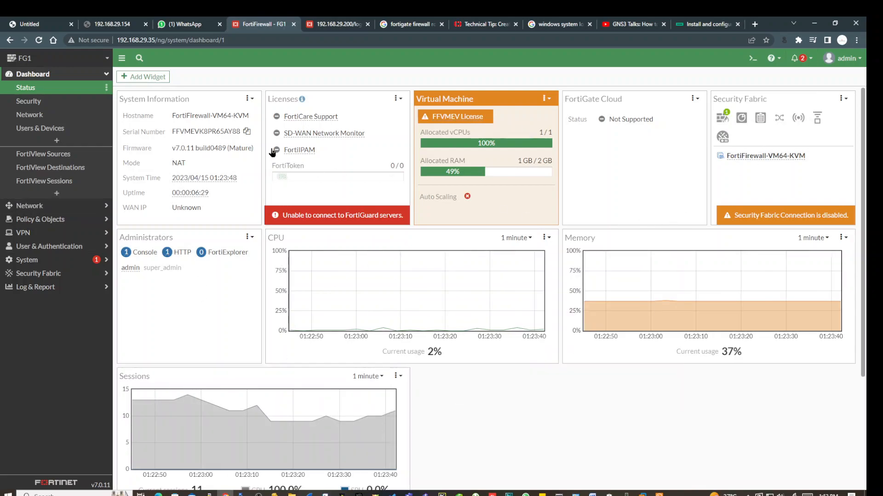
click(142, 77)
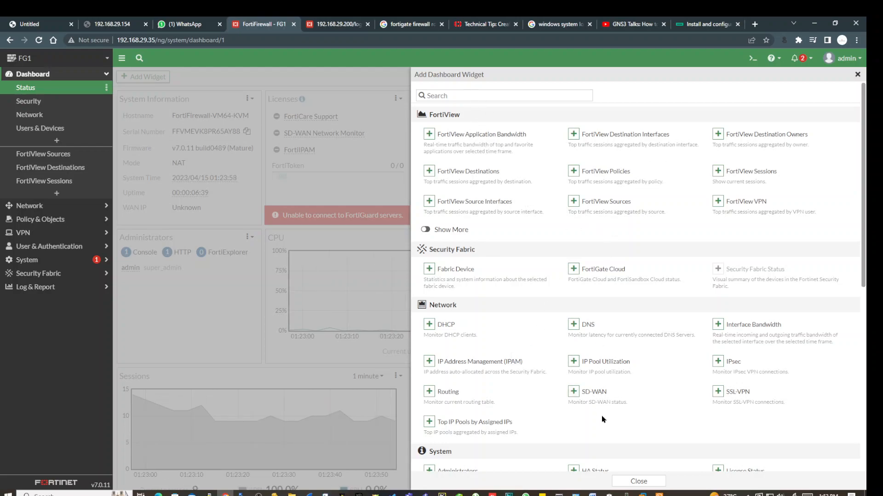
Add the DHCP widget from the Network section to the Status dashboard and close the panel.
scroll(602, 420, down, 6)
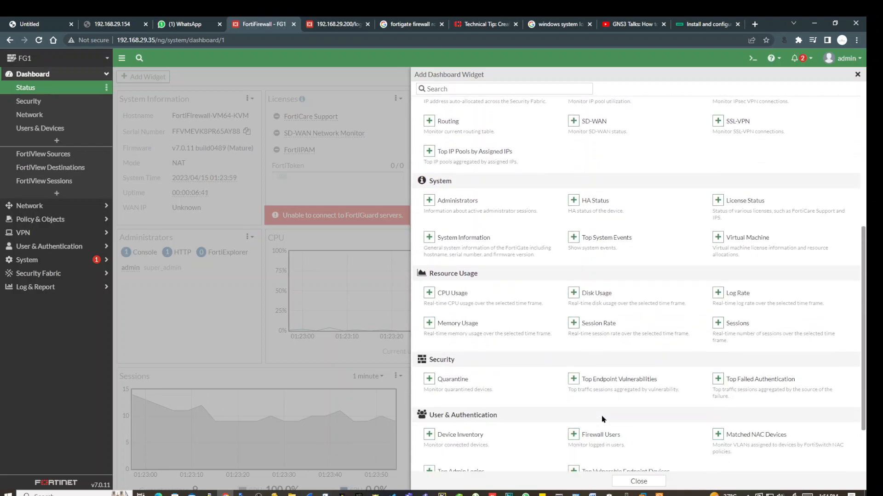
scroll(602, 419, down, 2)
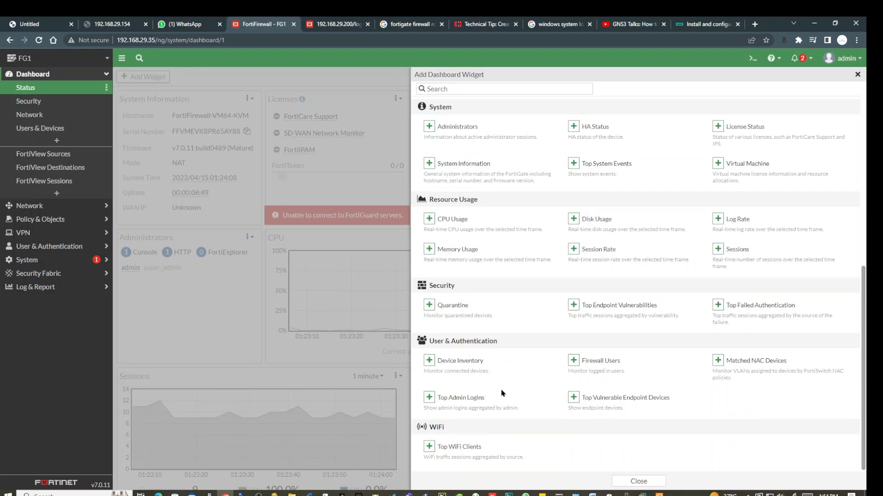
scroll(510, 423, up, 7)
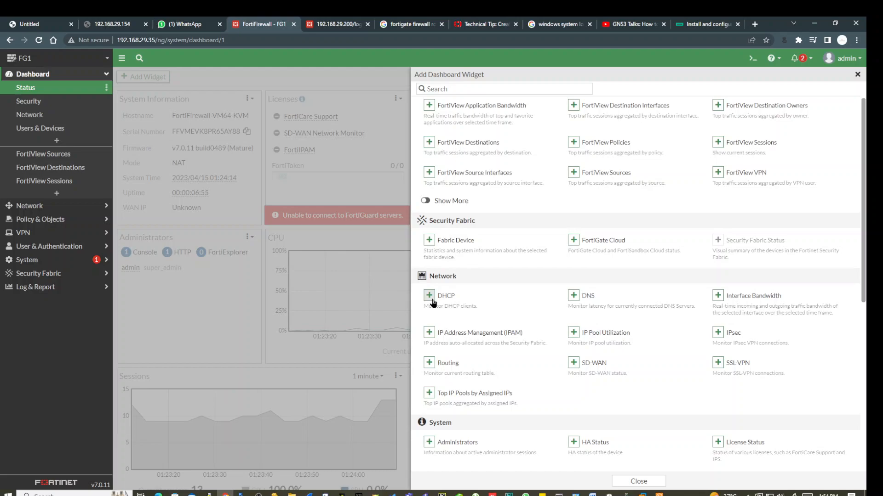
scroll(509, 331, up, 1)
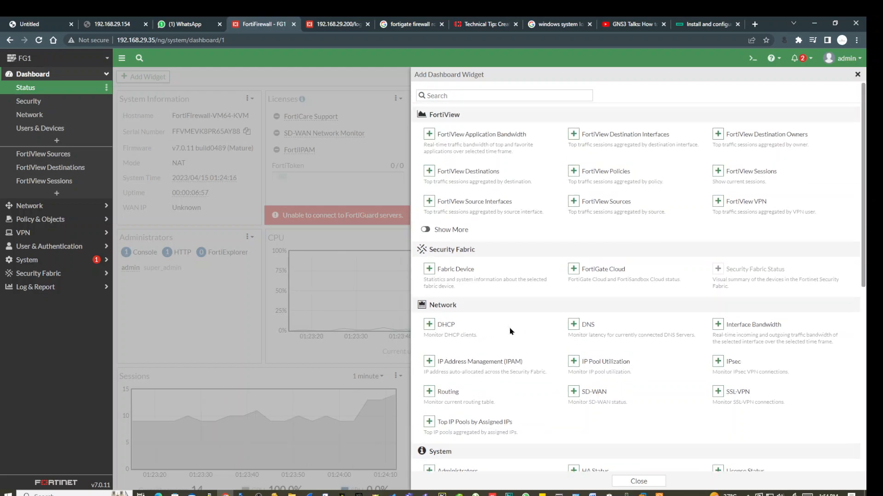
click(429, 326)
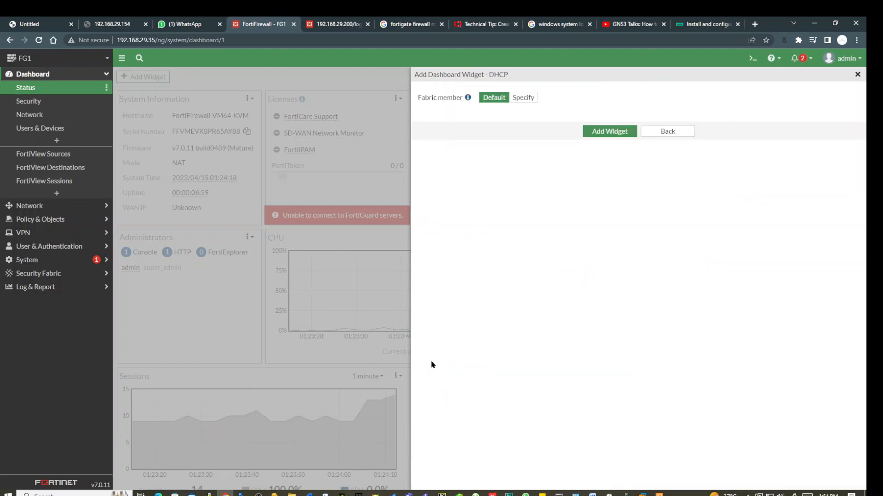
click(615, 134)
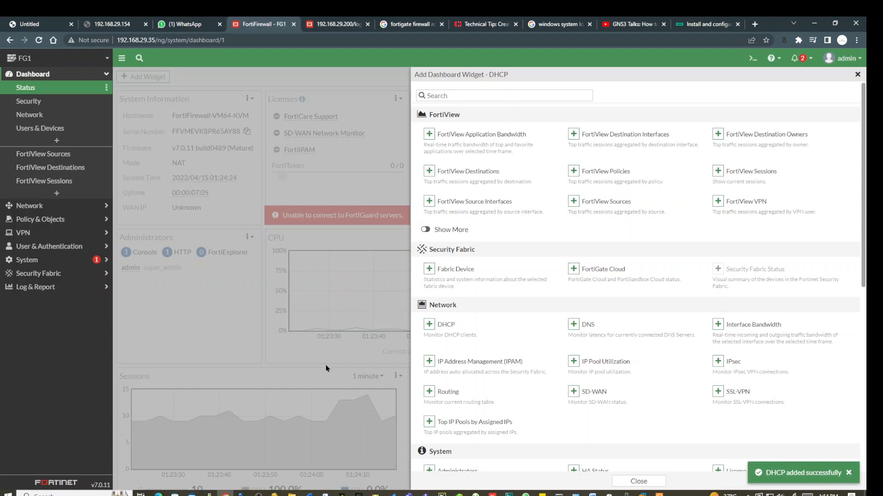
click(857, 74)
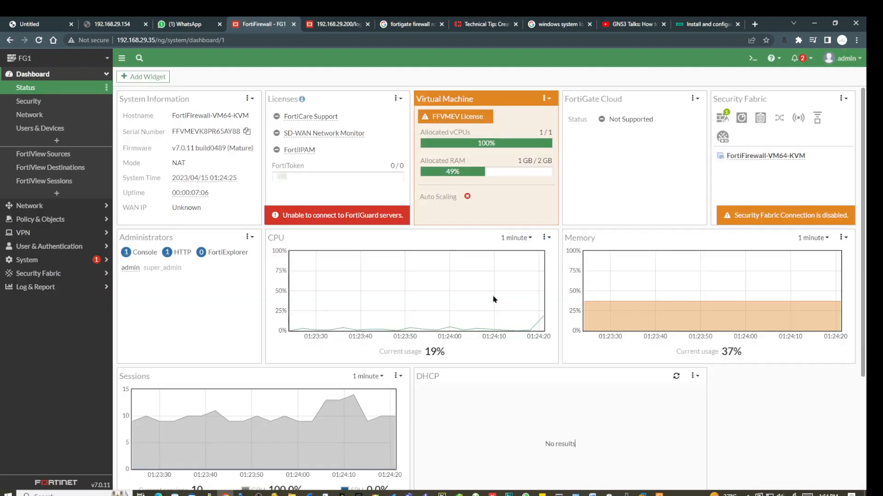
scroll(523, 332, down, 3)
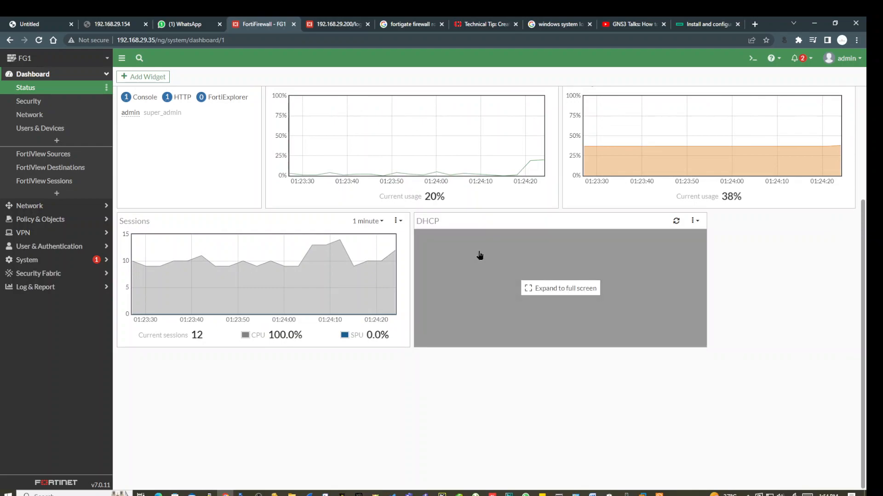
scroll(434, 432, up, 3)
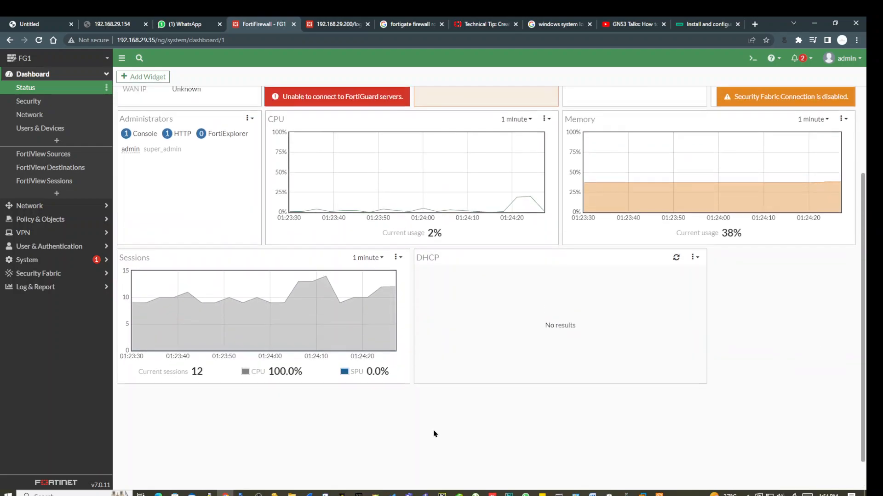
scroll(436, 434, up, 1)
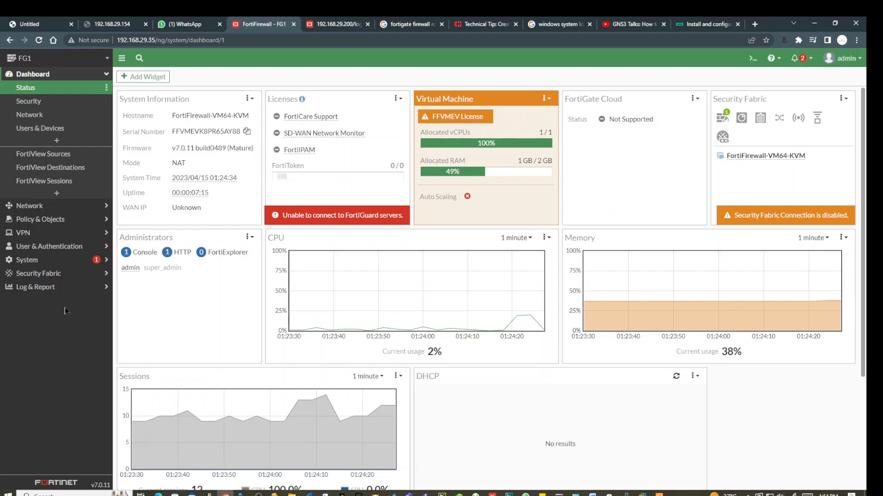
Browse the Security and Network dashboards, then expand the Network section in the sidebar.
click(37, 102)
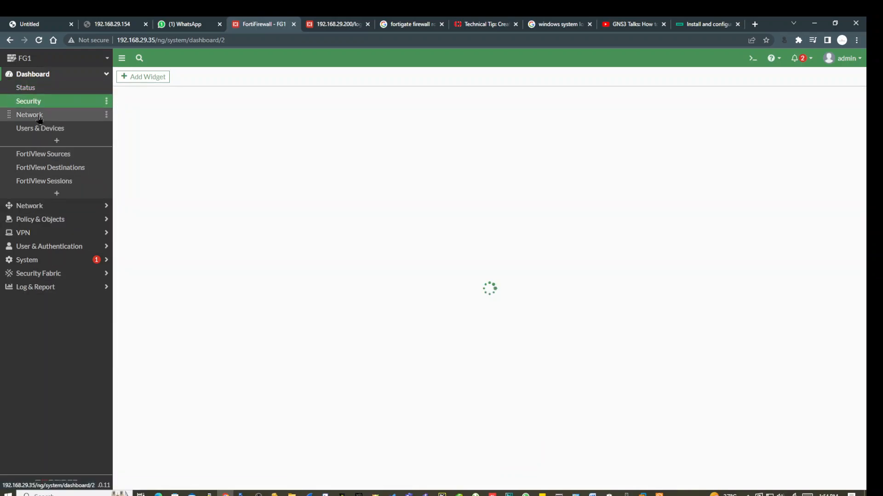
click(39, 120)
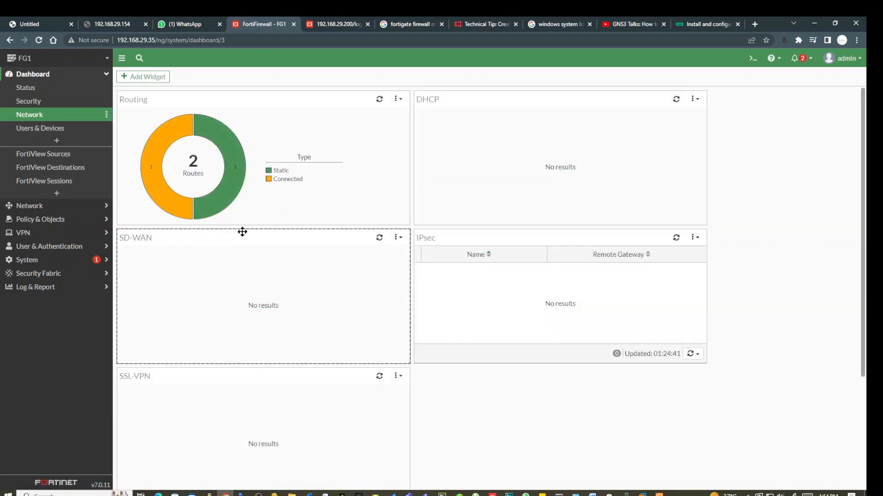
mouse_move(201, 185)
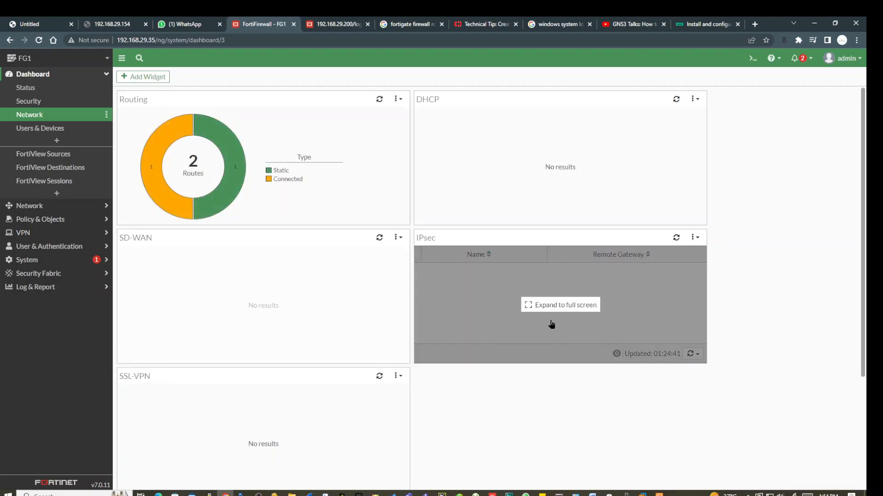
scroll(372, 364, down, 1)
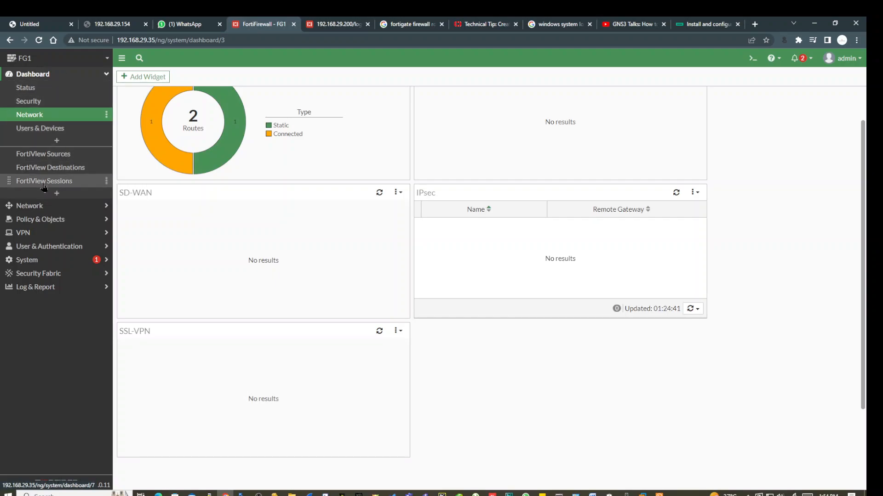
click(30, 206)
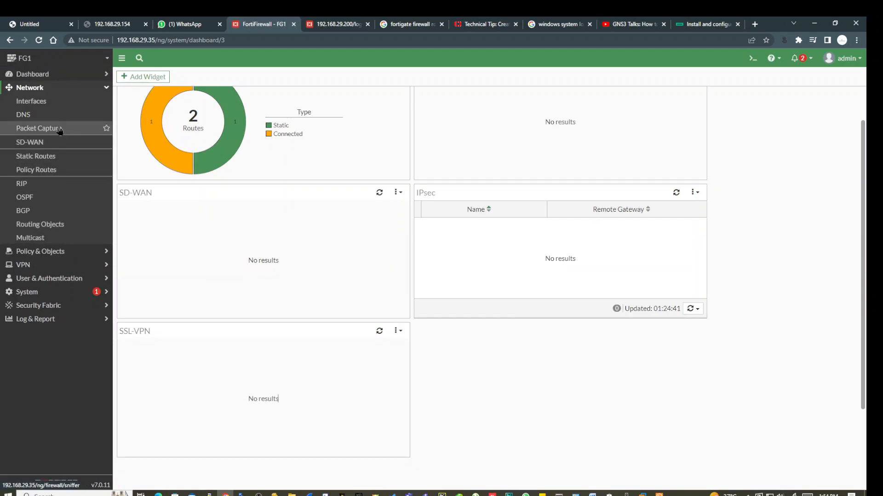
View the Network > Interfaces list, then bring the GNS3 topology to the front.
click(36, 101)
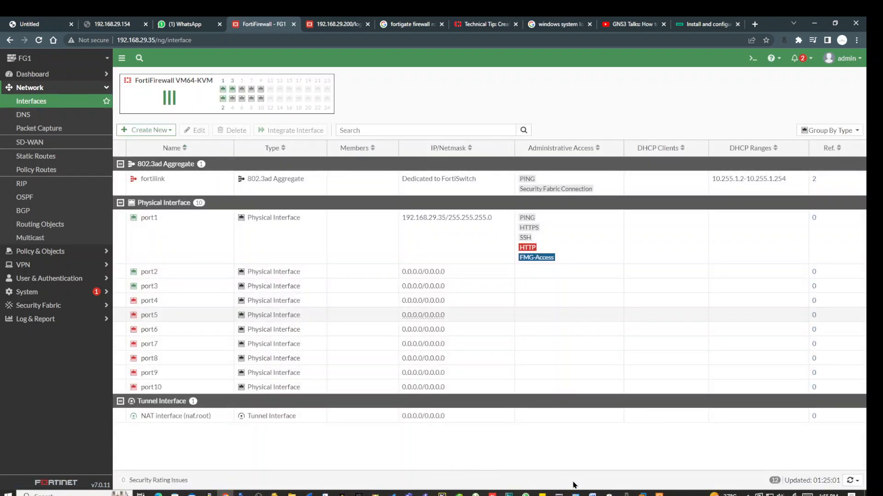
click(425, 494)
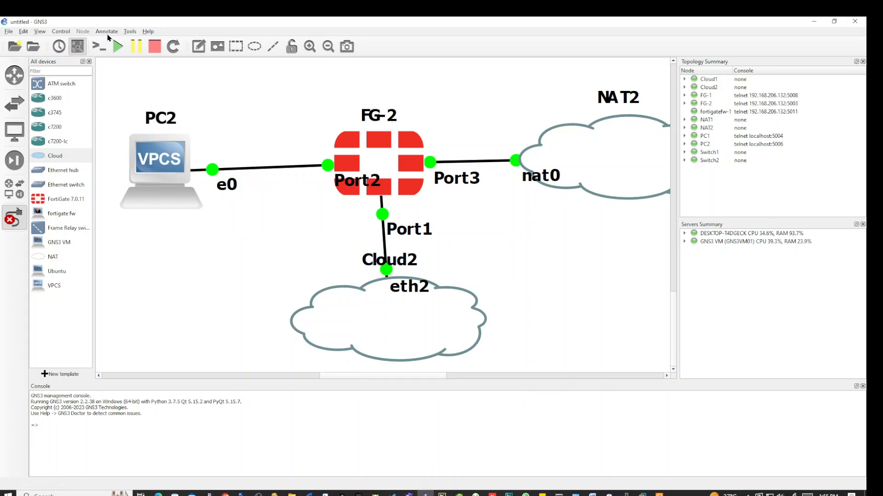
Label the PC2–Port2 link '10.1.0.0/24' and place a duplicate by the FG-2–NAT2 link.
drag(215, 133, 238, 147)
text(10.)
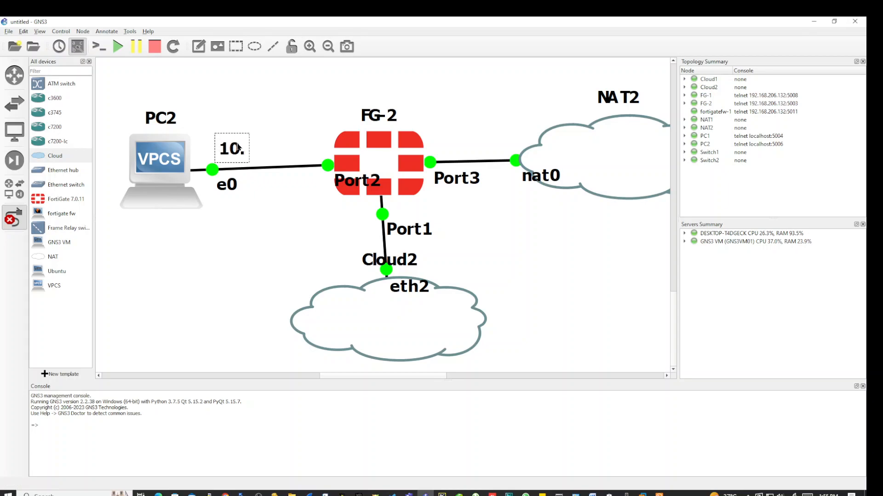
text(1.0)
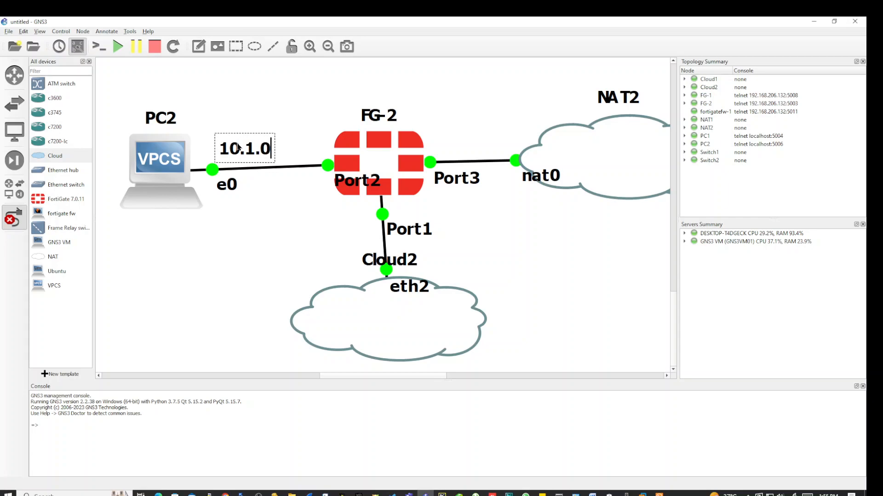
text(.0/24)
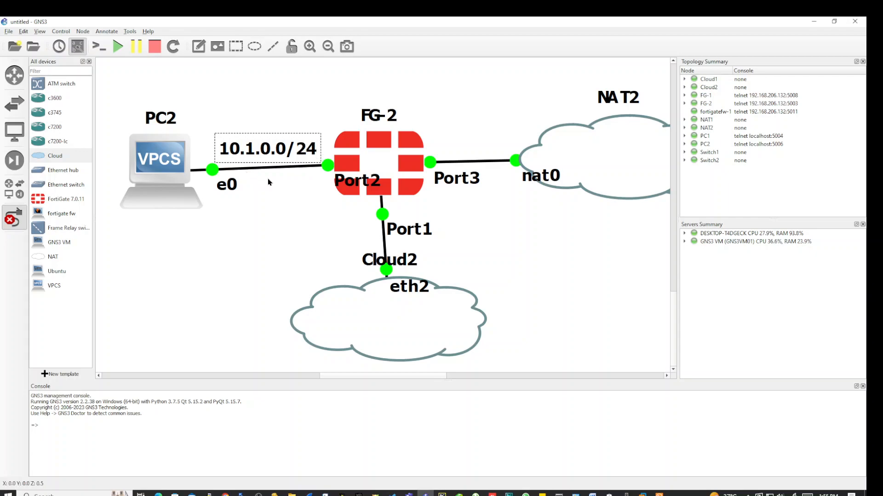
right_click(284, 148)
click(301, 156)
drag(280, 181, 472, 127)
Try editing the copied note's text, then delete the copy from the canvas.
right_click(470, 124)
click(484, 138)
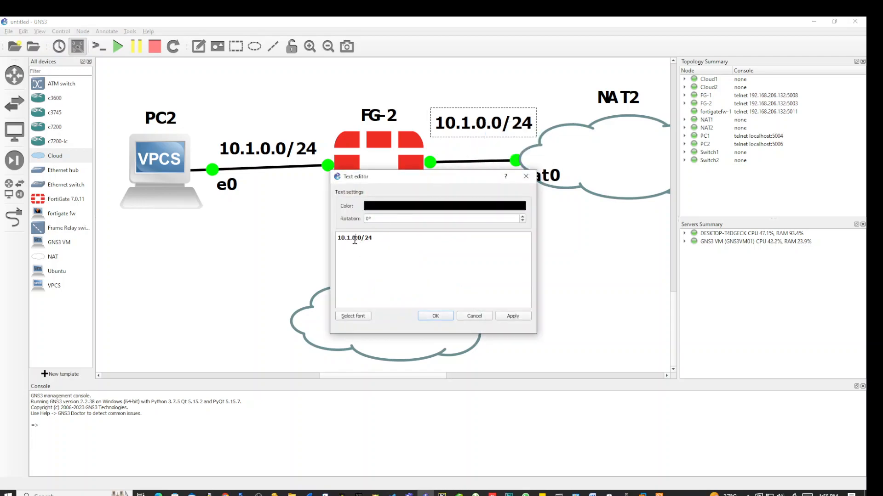
click(525, 176)
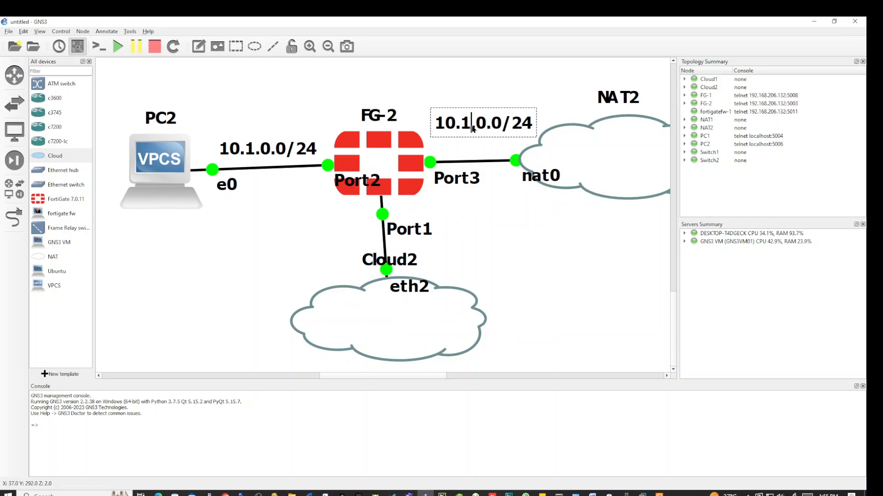
key(BackSpace)
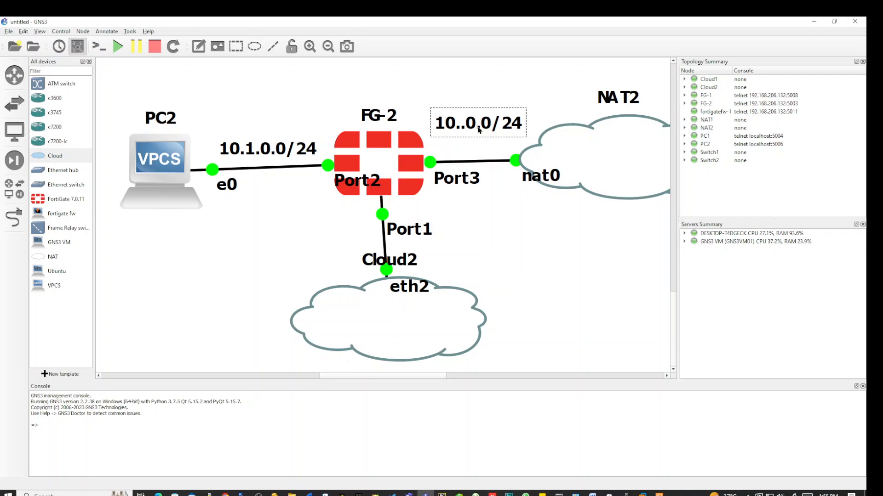
right_click(479, 124)
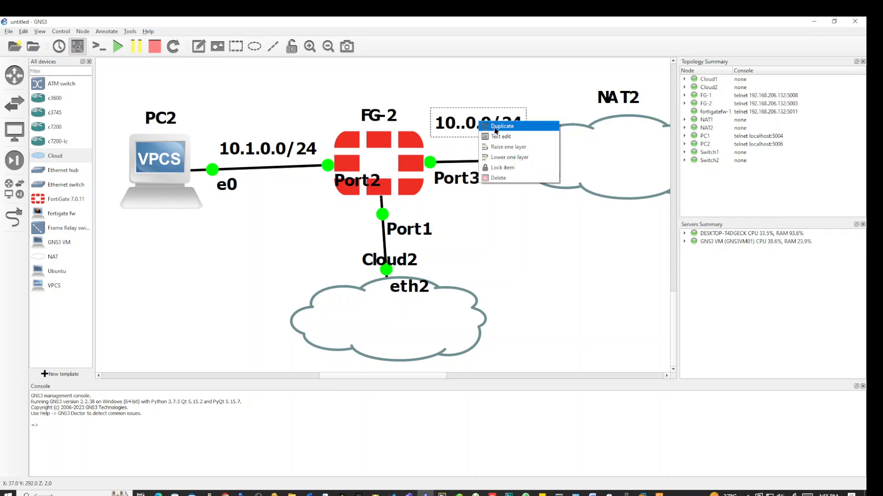
click(498, 178)
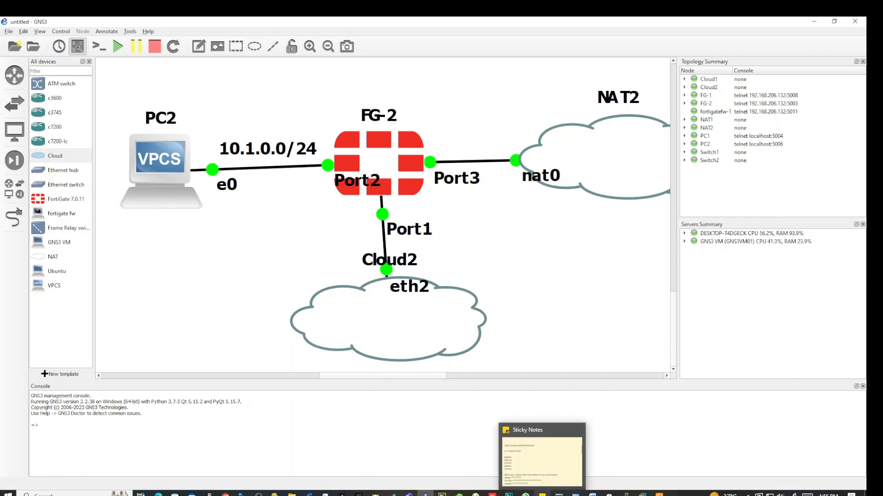
Back in Chrome, edit port2 with alias LAN and bring up its Role dropdown.
mouse_move(642, 495)
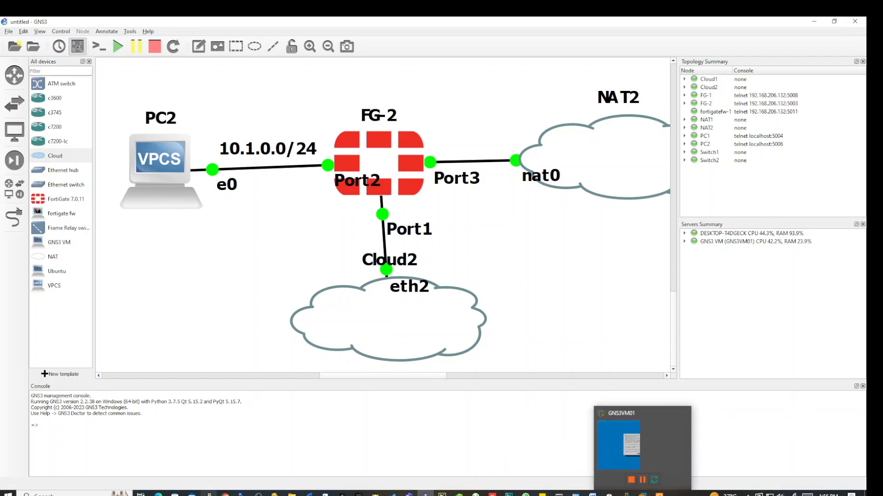
click(227, 493)
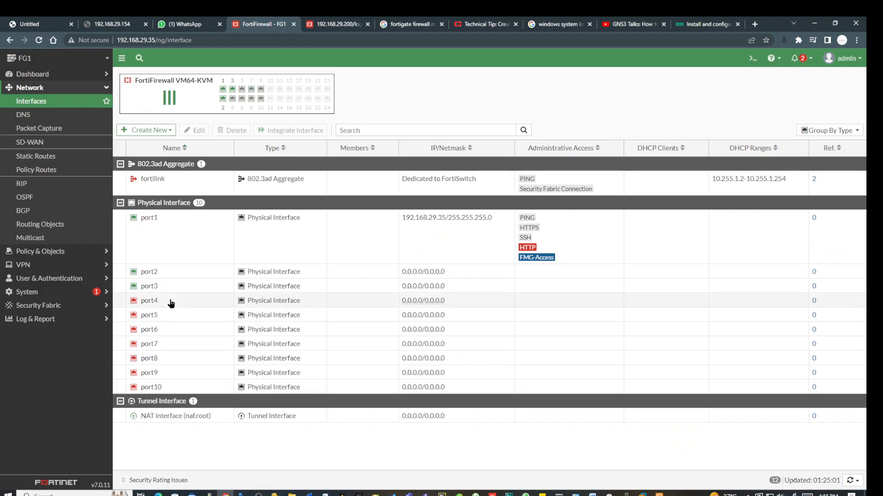
click(149, 274)
click(156, 130)
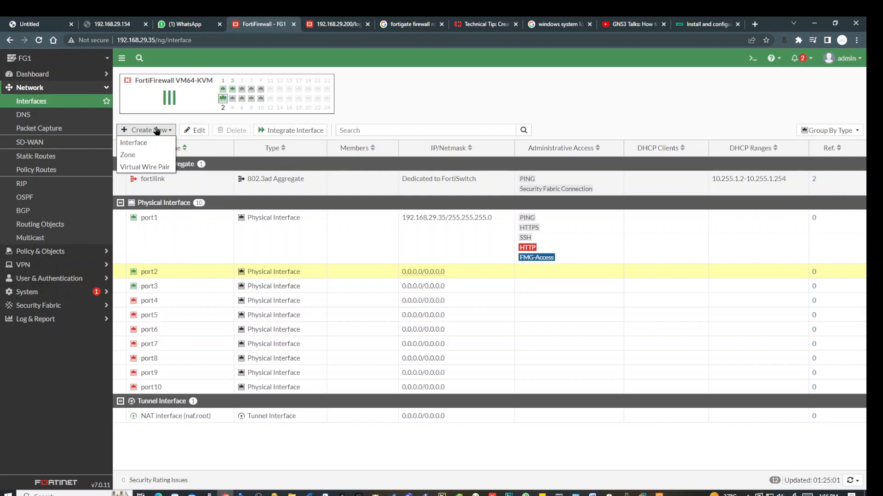
click(195, 130)
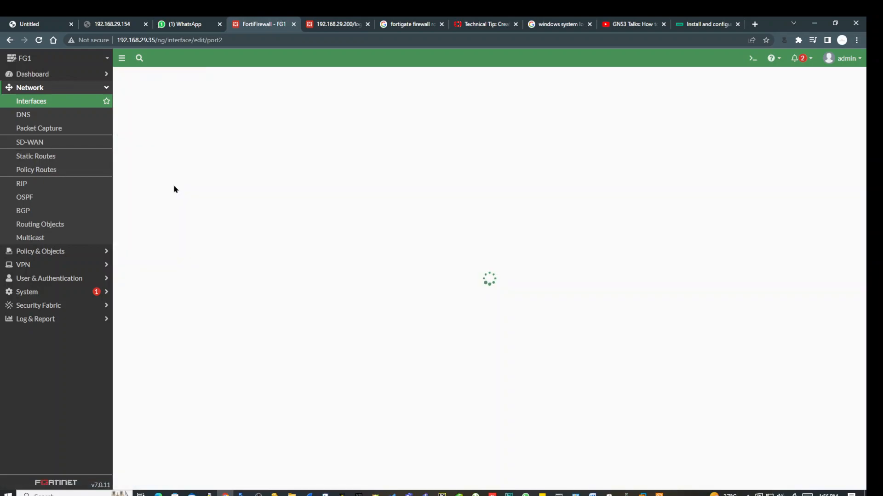
click(197, 109)
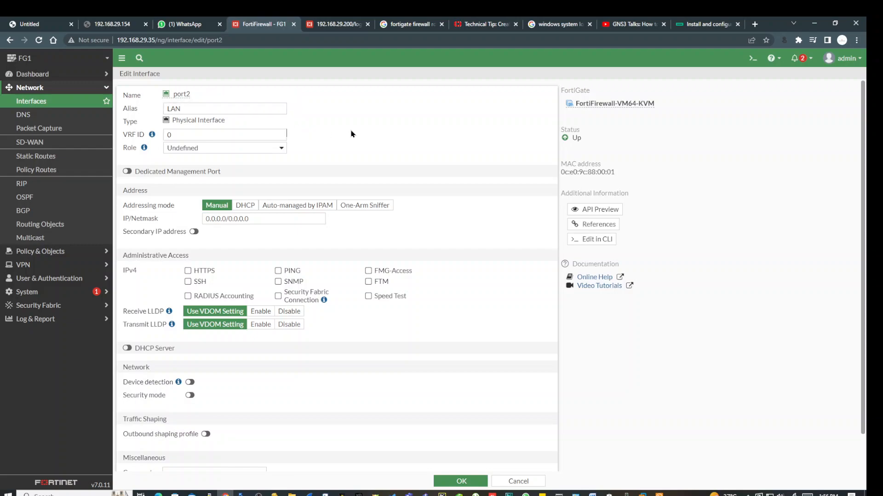
click(201, 149)
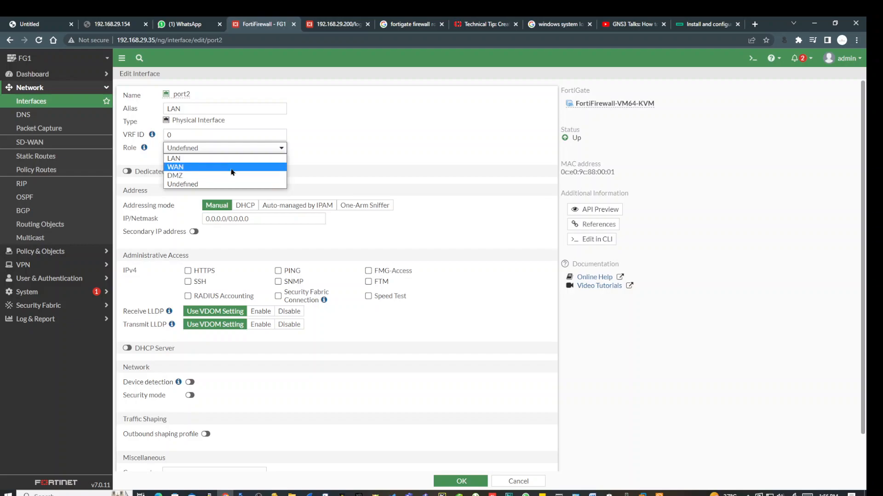
Set port2's role to LAN and enter IP/Netmask 10.1.0.100 24.
click(217, 158)
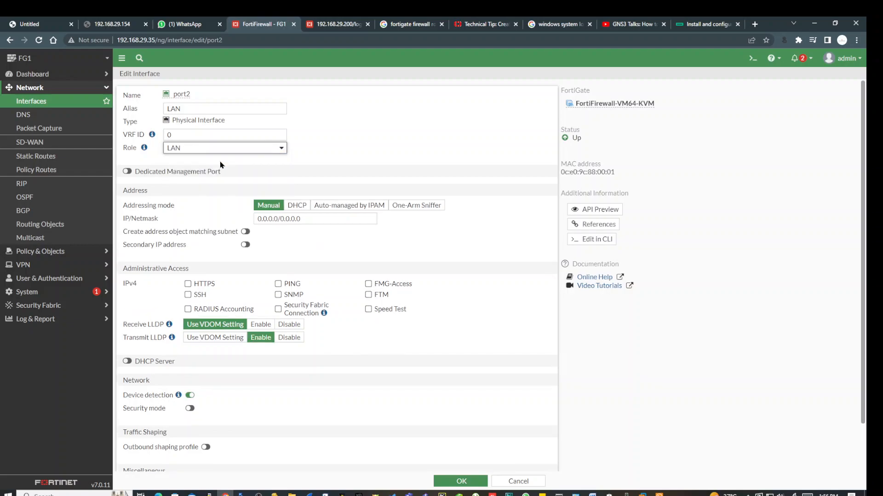
click(312, 219)
key(ctrl+a)
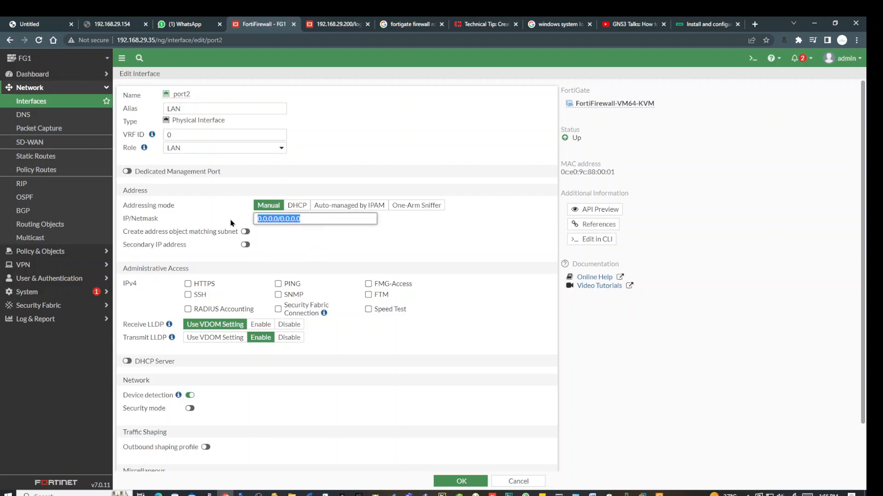
text(10.1.0.100)
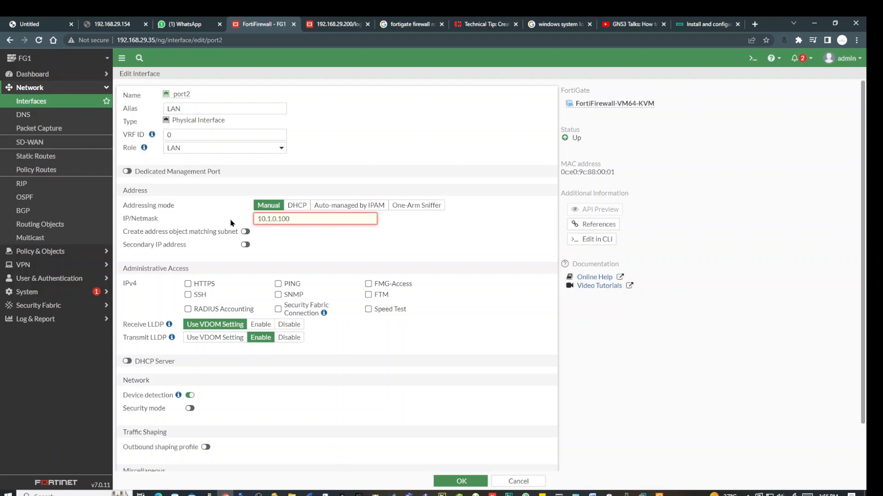
text(4)
click(276, 236)
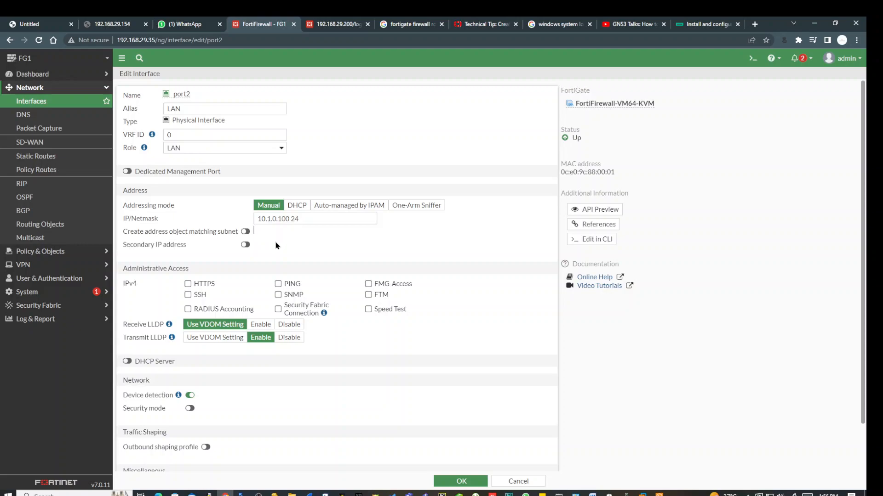
Highlight the Administrative Access heading and the 10.1.0.100 address to review them.
scroll(276, 245, down, 2)
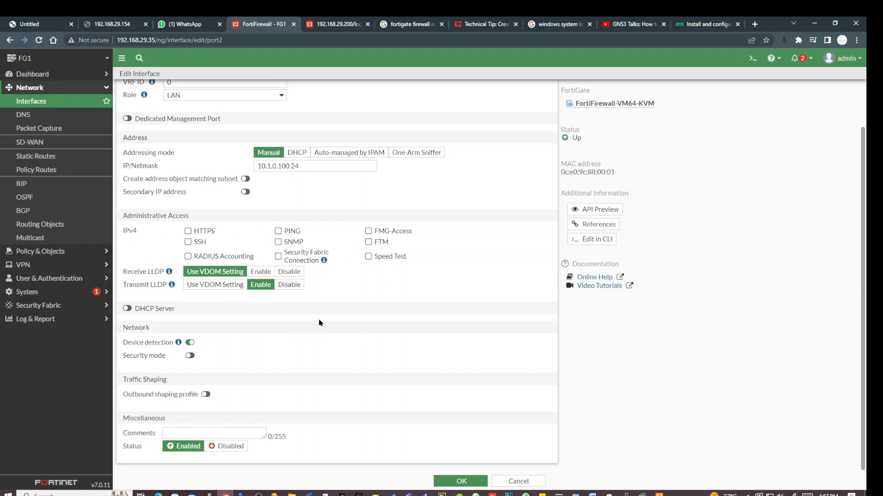
drag(123, 216, 191, 223)
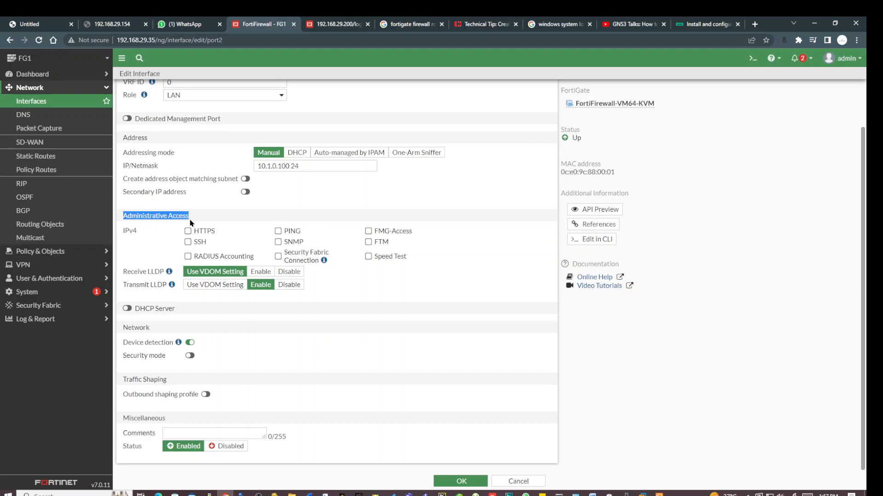
click(190, 218)
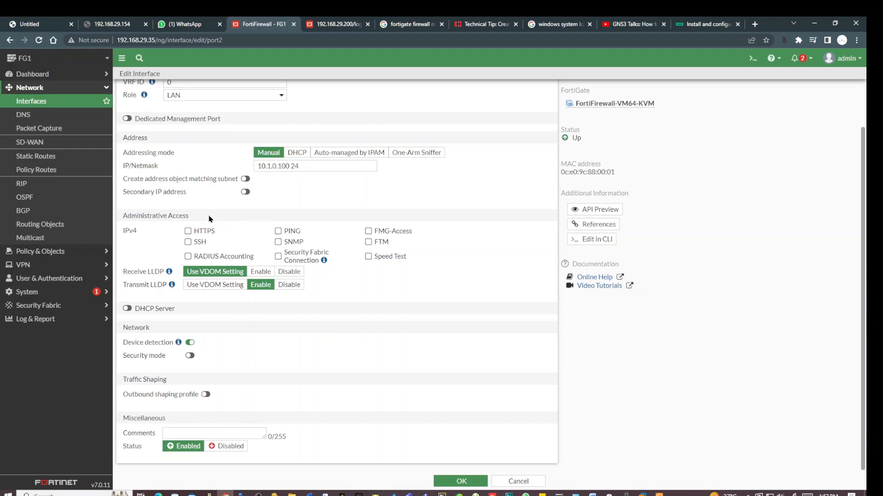
drag(190, 217, 123, 219)
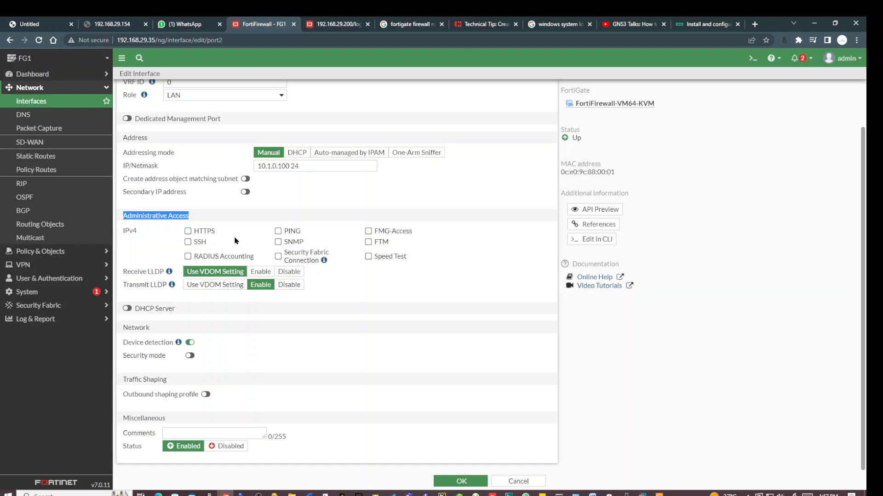
drag(289, 165, 256, 168)
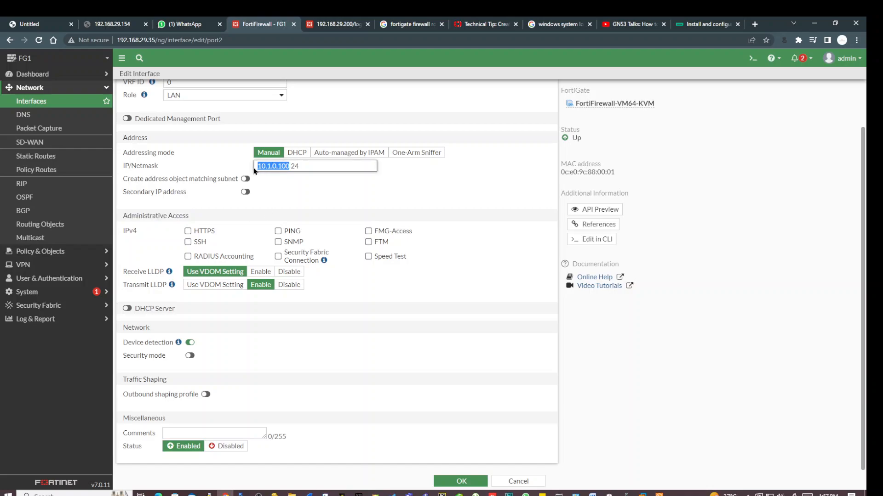
click(293, 189)
drag(289, 165, 255, 166)
Change port2's mask to 255.255.255.0, giving 10.1.0.100 255.255.255.0, and save the interface.
click(455, 483)
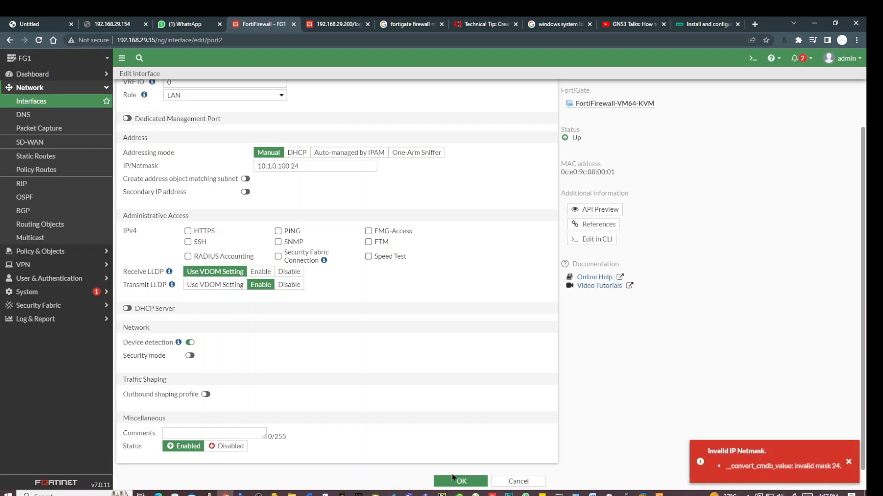
click(306, 168)
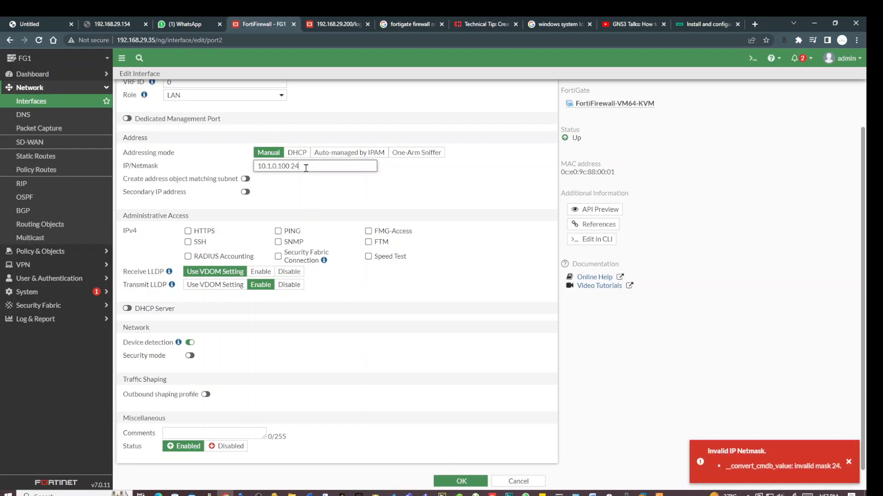
key(BackSpace)
key(BackSpace)
text(255)
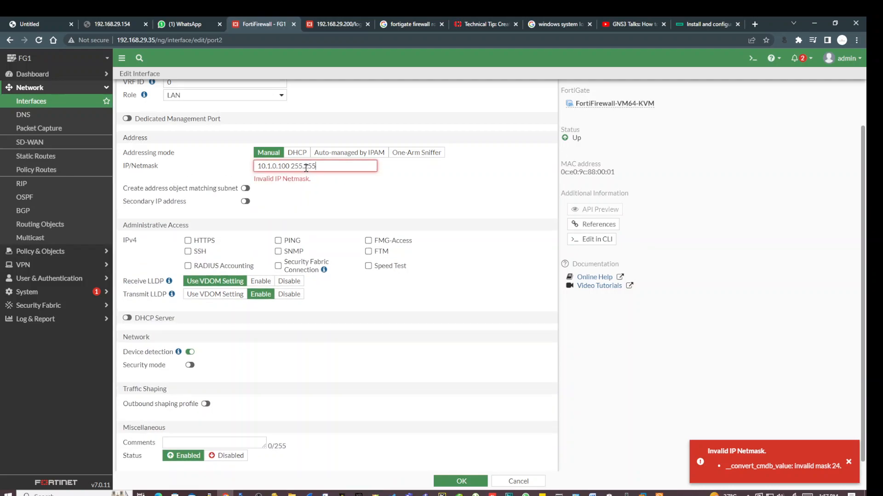
text(.255.255.0)
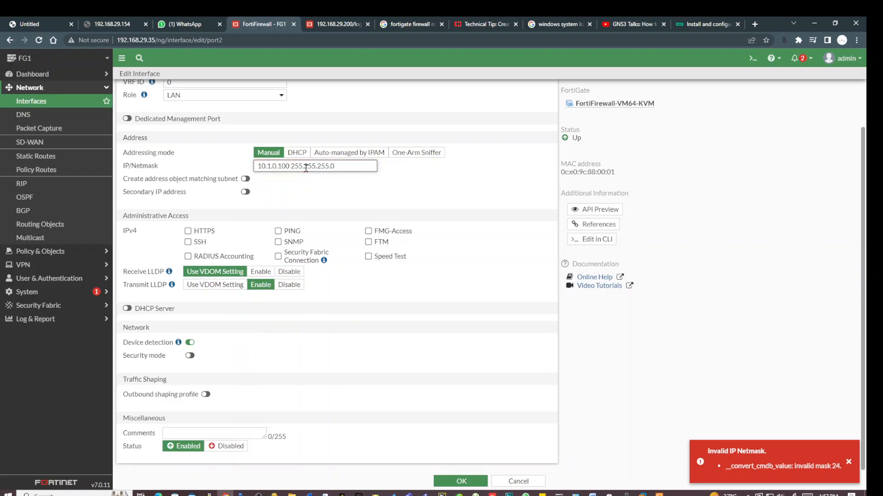
click(460, 481)
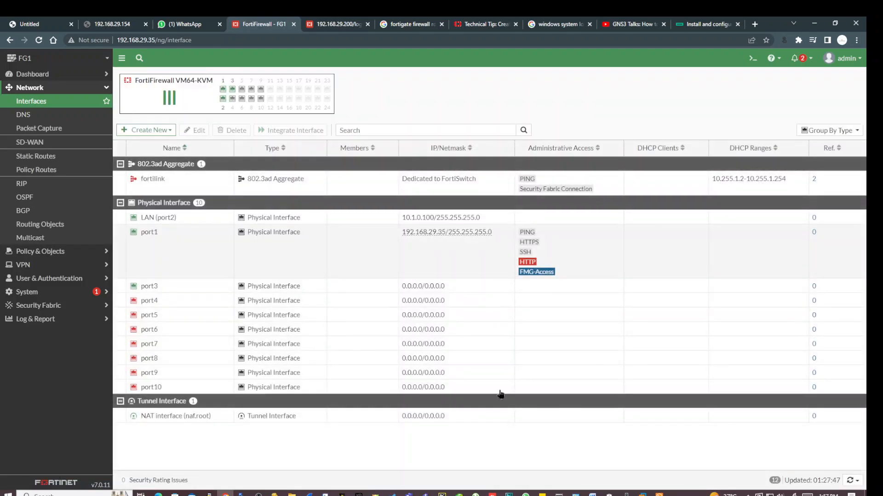
Close the PC1 and both FG-1 console sessions in Solar-PuTTY, keeping FG-2.
click(659, 495)
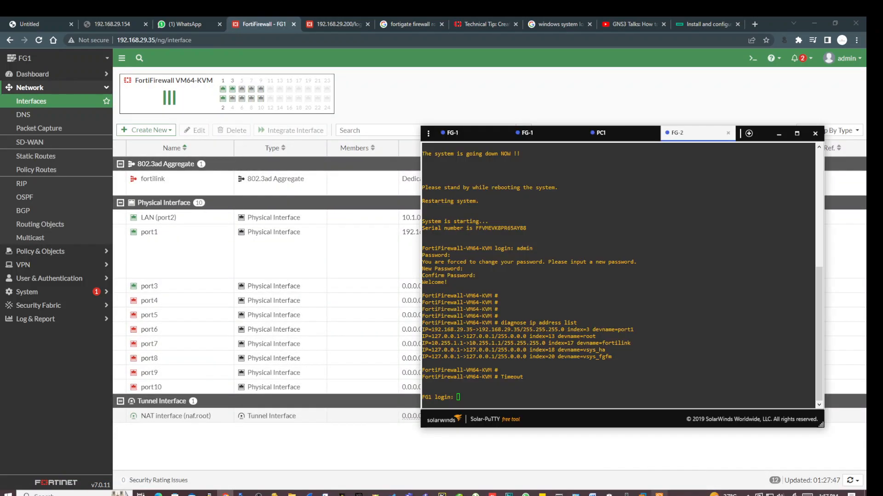
click(659, 494)
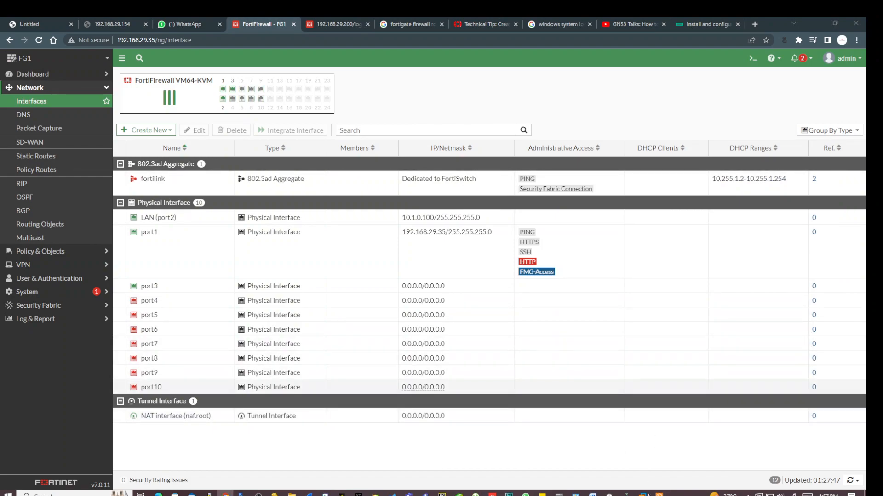
click(657, 493)
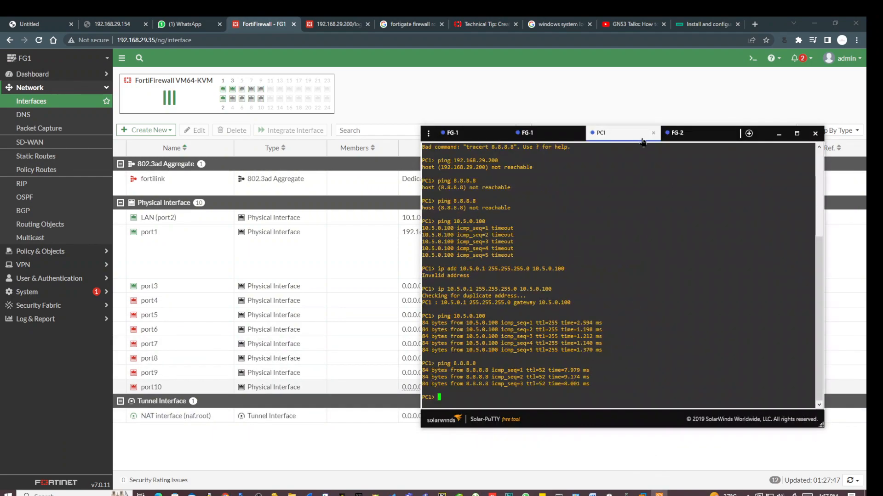
click(653, 133)
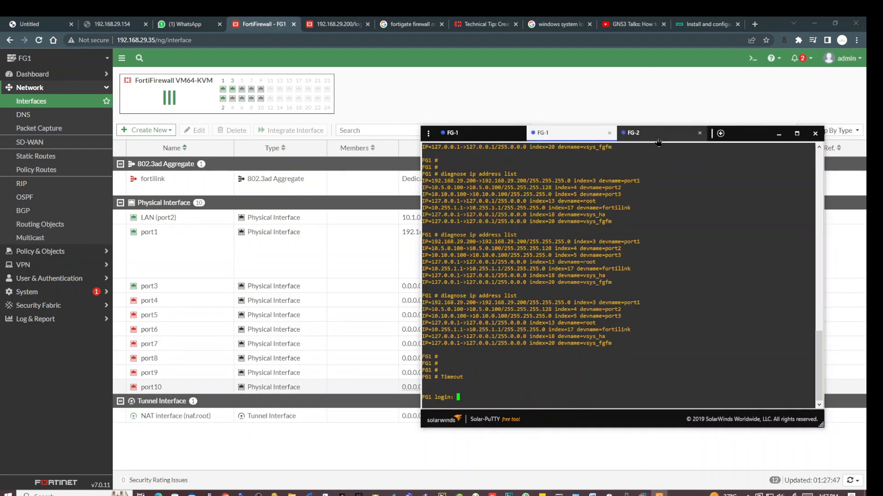
click(641, 133)
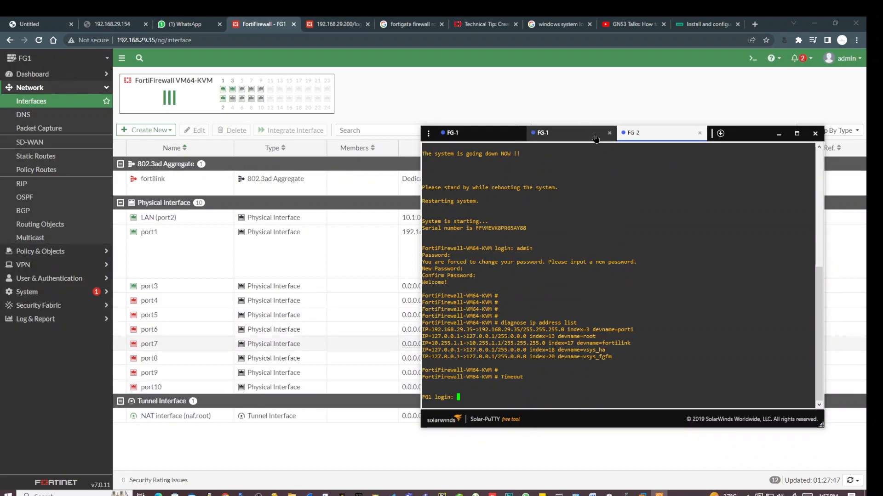
click(609, 133)
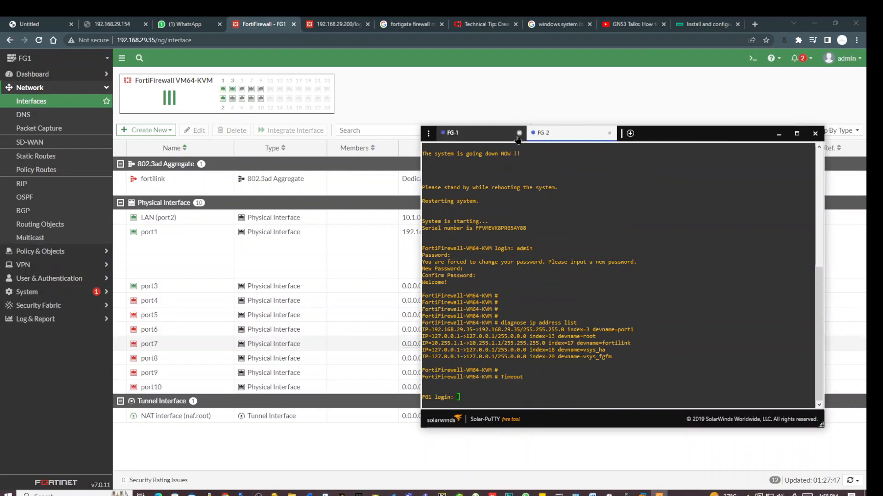
click(519, 132)
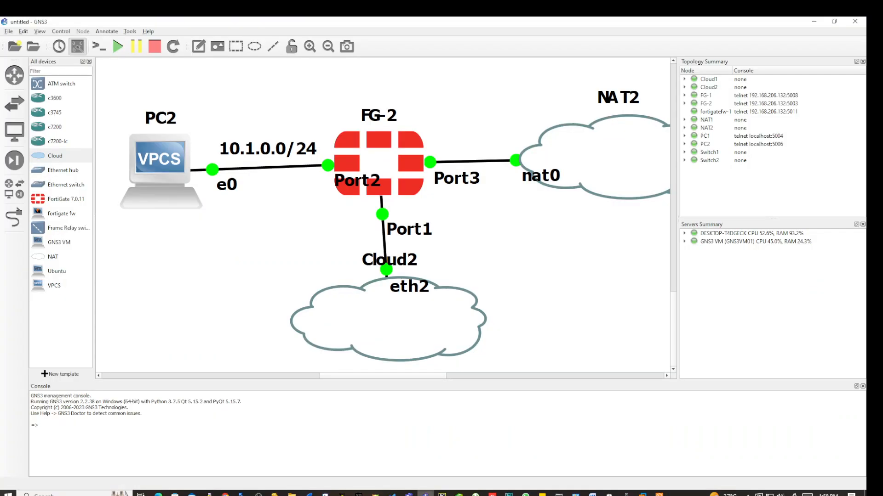
Open a console session on PC2 from the GNS3 topology.
click(425, 493)
right_click(165, 146)
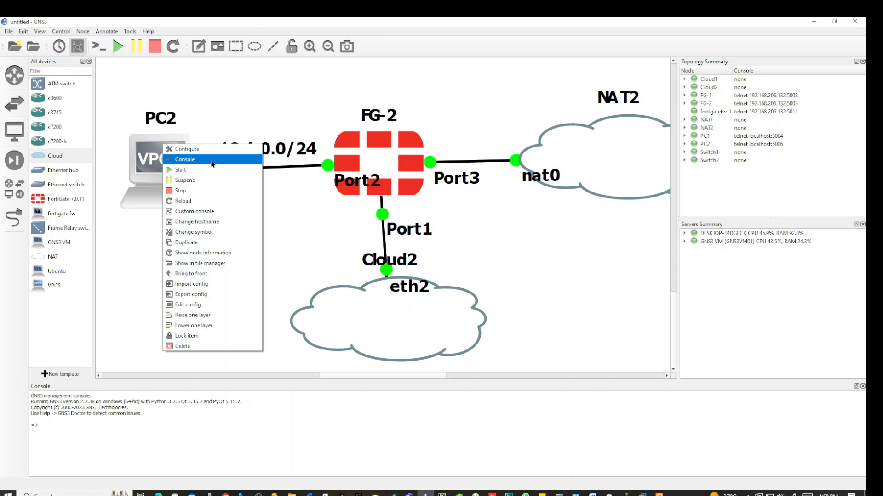
click(211, 161)
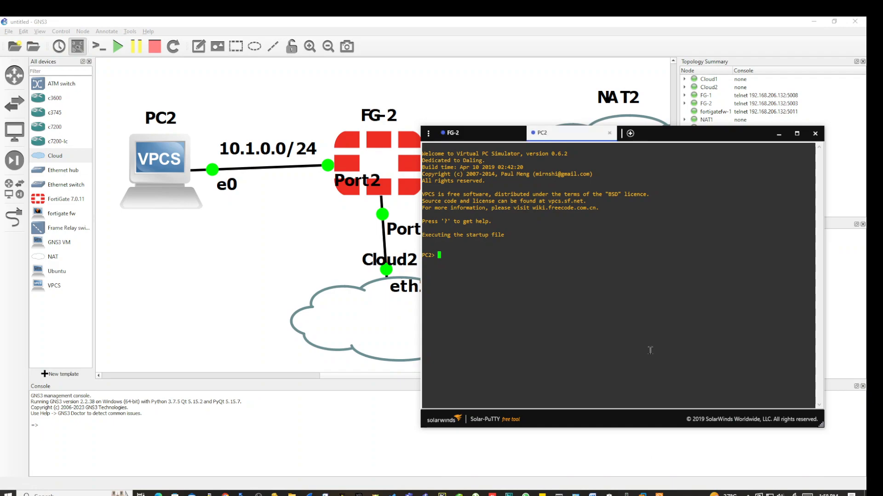
Run 'ip 10.1.0.1 255.255.255.0 10.0.0.100' on PC2, fixing the uppercase command word.
text(IP 10.1.0.1 255.255.255.0 10.0.0.100)
key(Return)
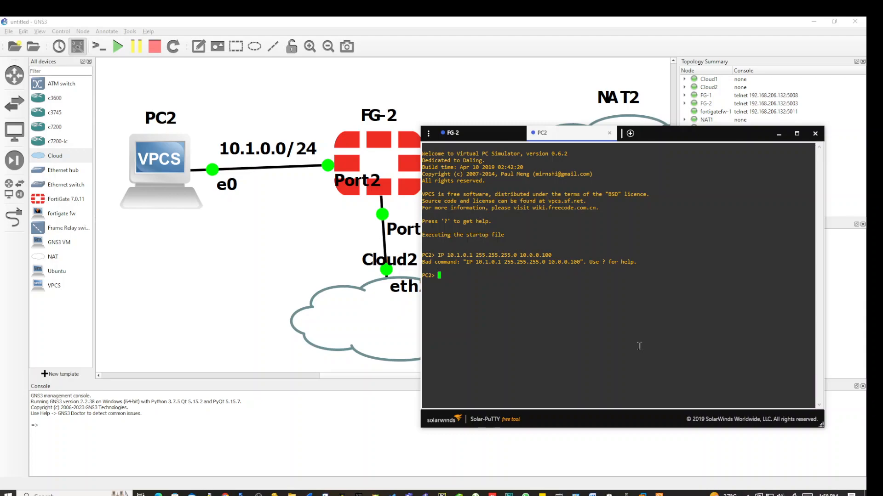
key(Up)
key(Left)
key(Left)
key(Left)
key(Left)
key(Left)
key(Left)
key(Left)
key(Left)
key(Left)
key(Left)
key(Left)
key(Left)
key(Left)
key(Left)
key(Left)
key(Left)
key(Left)
key(Left)
key(Left)
key(Left)
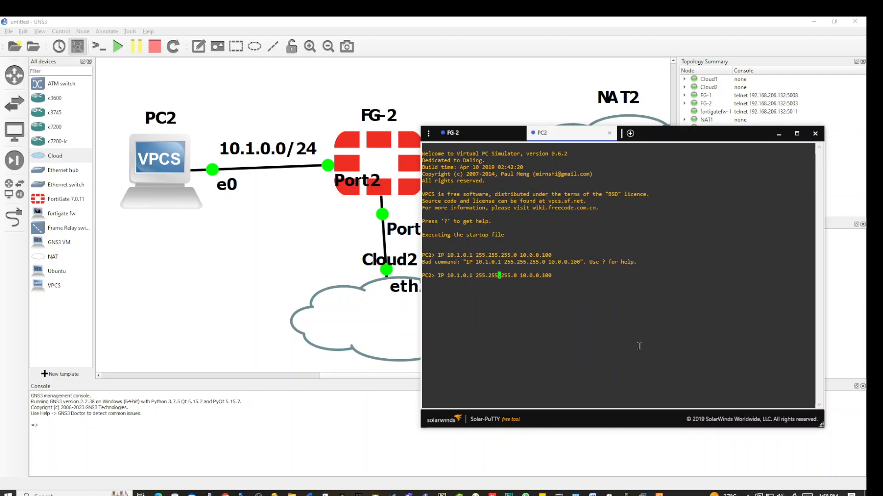
key(BackSpace)
key(BackSpace)
key(BackSpace)
text(ip)
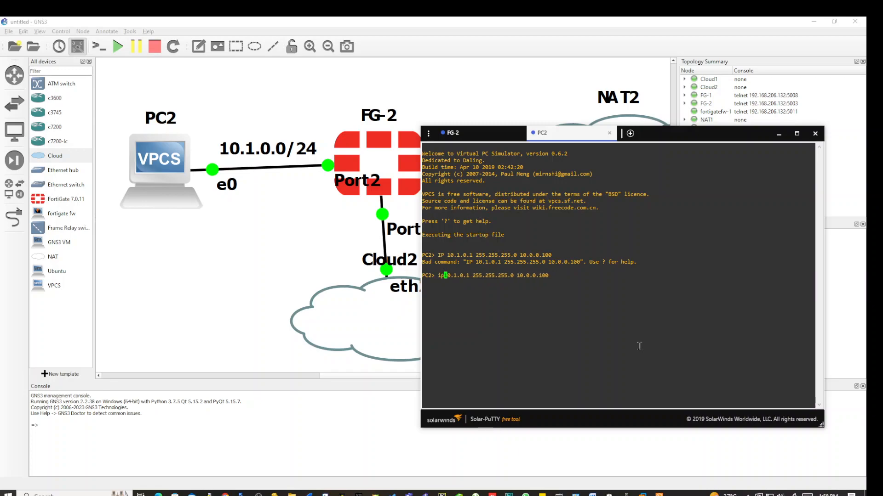
key(Return)
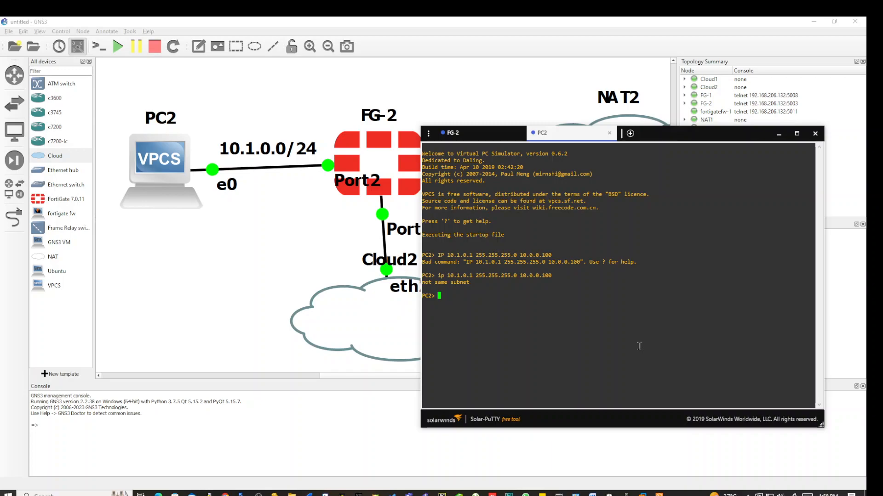
Correct PC2's gateway to 10.1.0.100 and type a ping to 10.1.0.1.
key(Up)
key(Left)
key(Left)
key(Left)
key(Left)
key(Left)
key(Left)
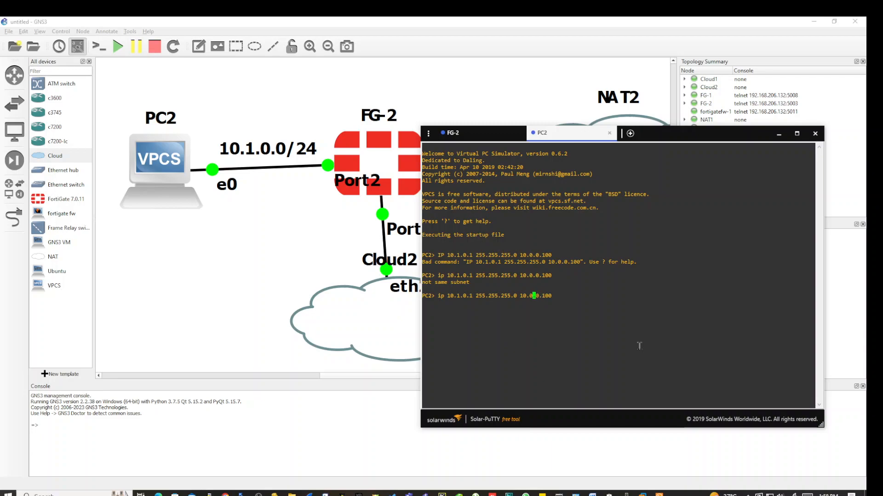
key(BackSpace)
text(1)
key(Return)
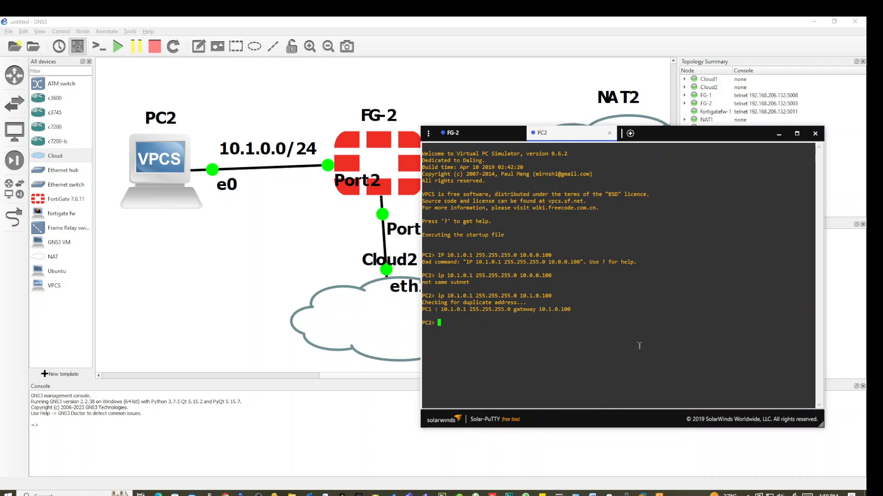
text(ping 10.1.0.1)
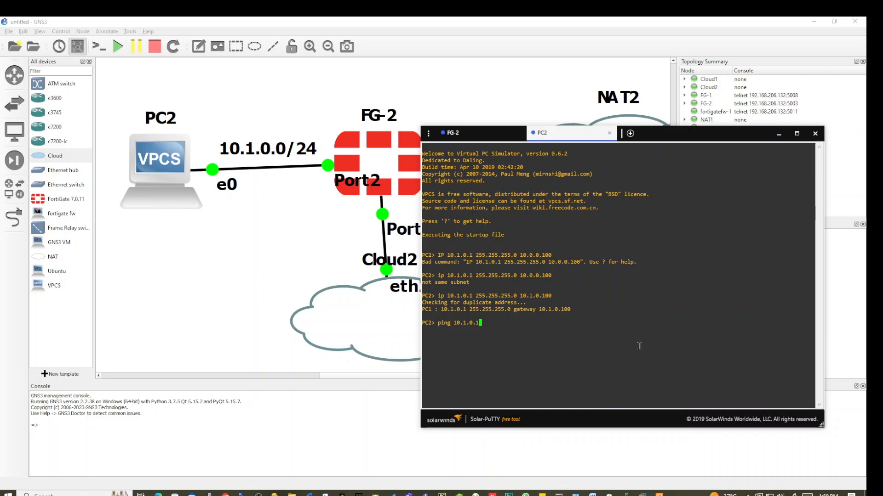
Ping 10.1.0.1 successfully and 10.1.0.100 with timeouts from PC2, highlighting the timeout lines.
key(Return)
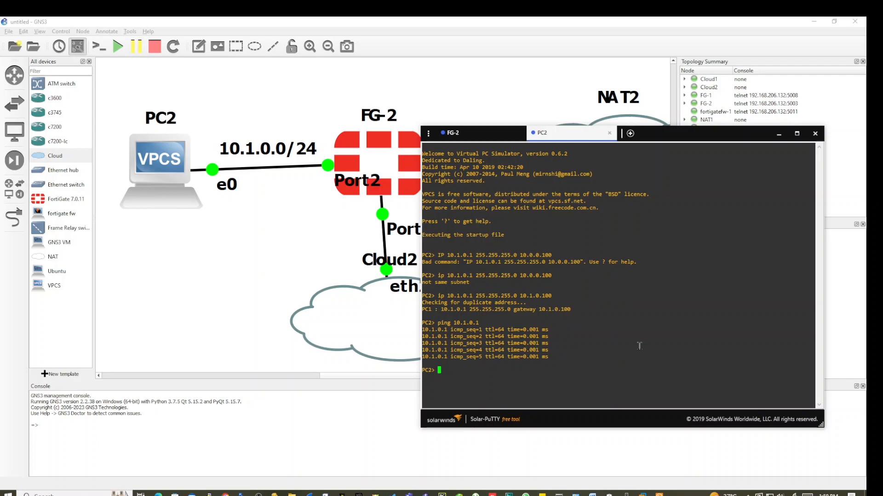
key(Up)
text(00)
key(Return)
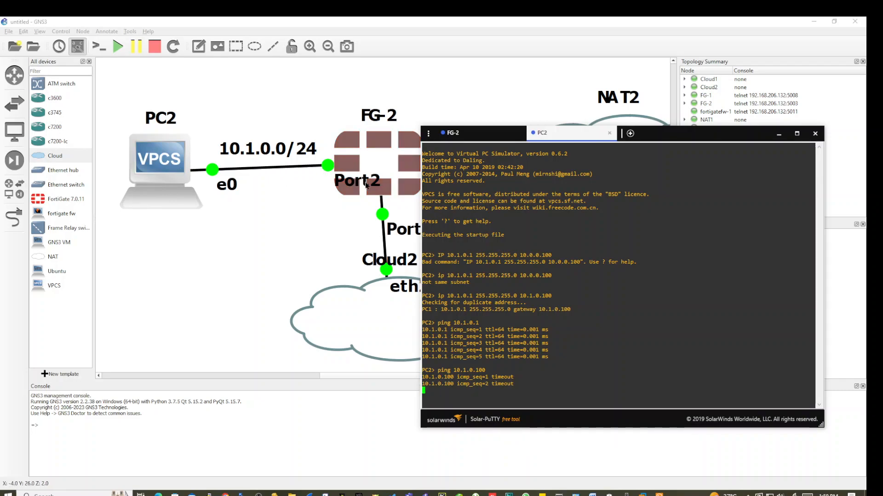
drag(447, 373, 566, 379)
click(519, 391)
drag(516, 391, 422, 369)
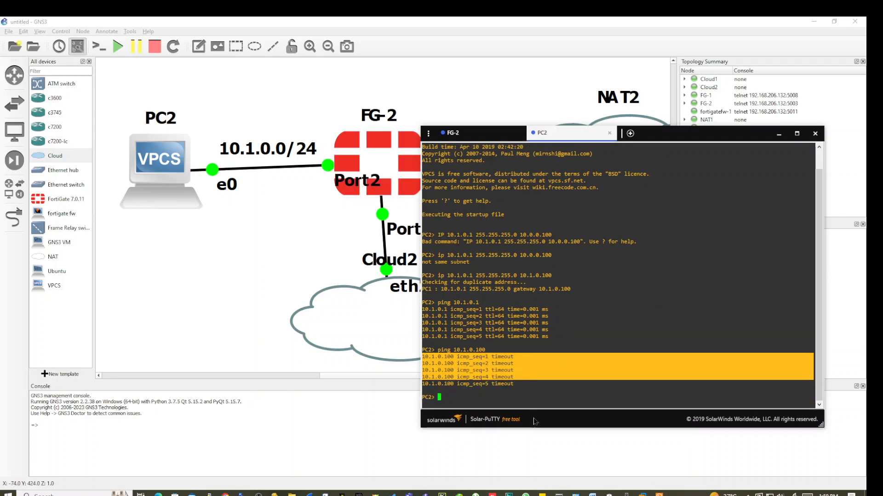
click(225, 494)
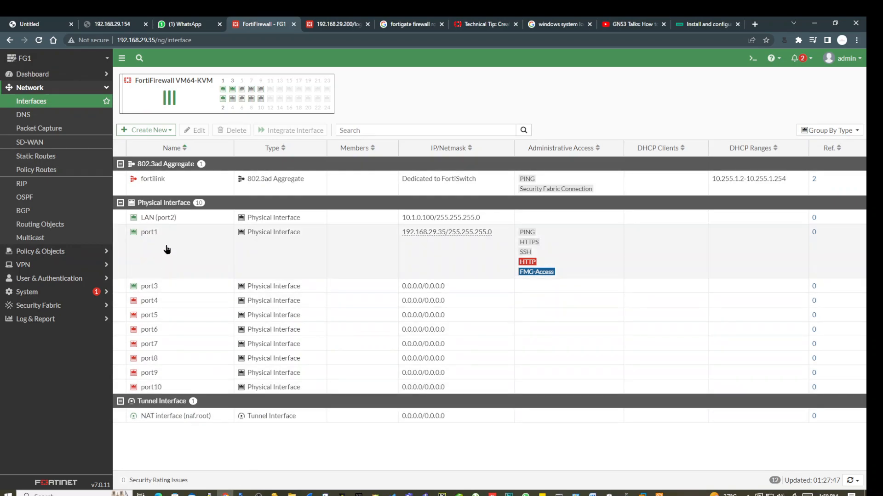
Select the LAN (port2) row in the interfaces list and open it for editing.
click(171, 220)
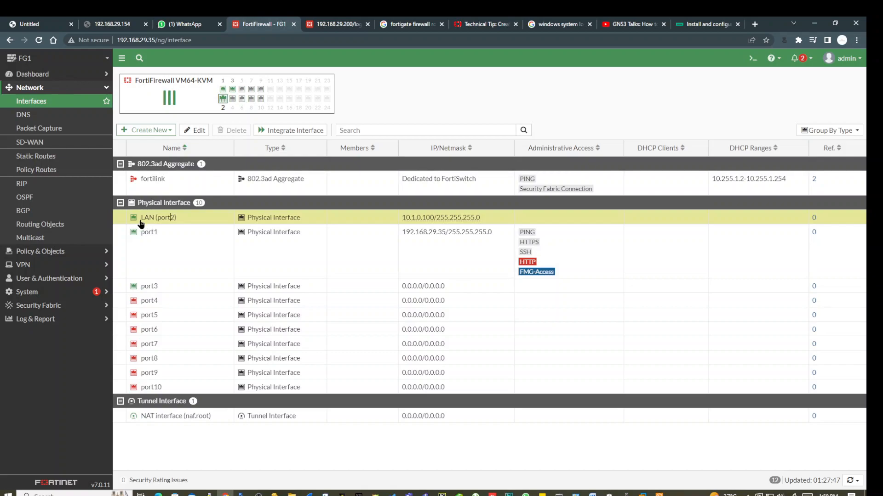
click(193, 130)
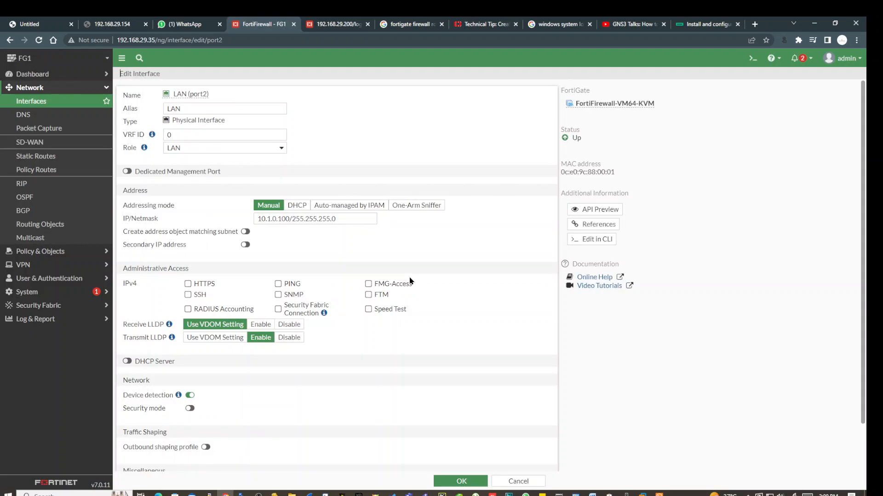
Enable PING access on LAN (port2), save, and rerun PC2's ping to 10.1.0.100.
click(279, 285)
click(459, 483)
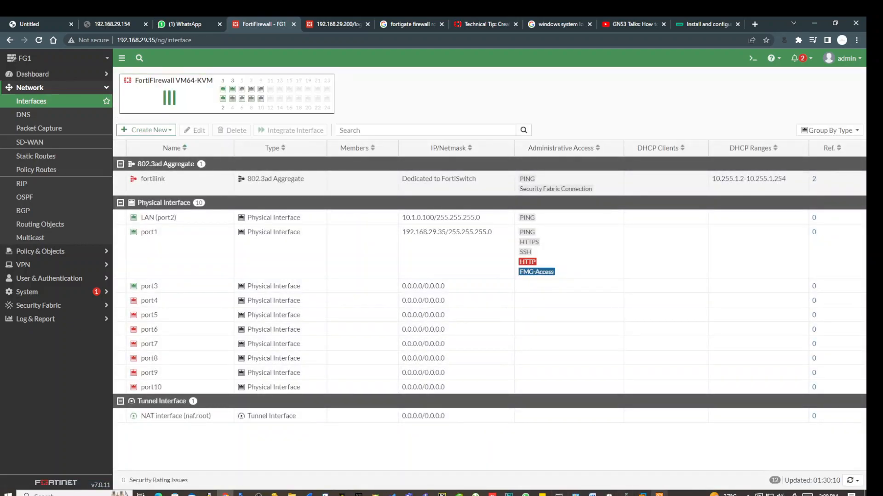
click(659, 495)
key(Up)
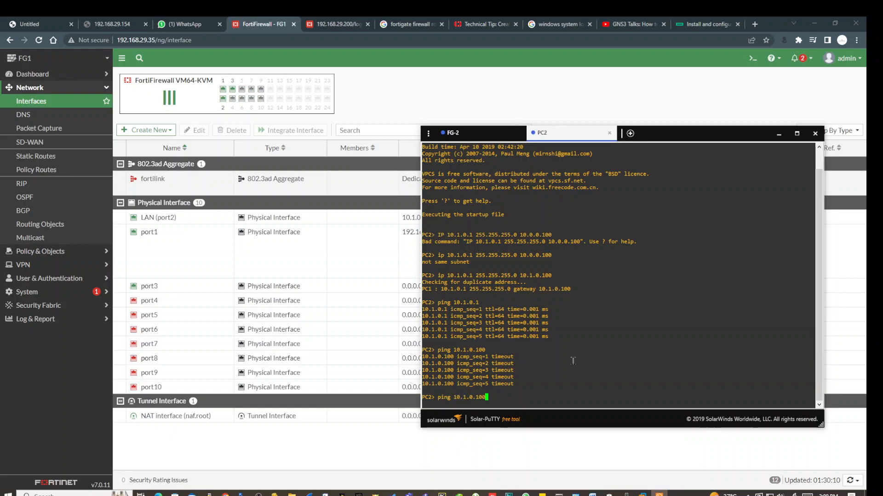
key(Return)
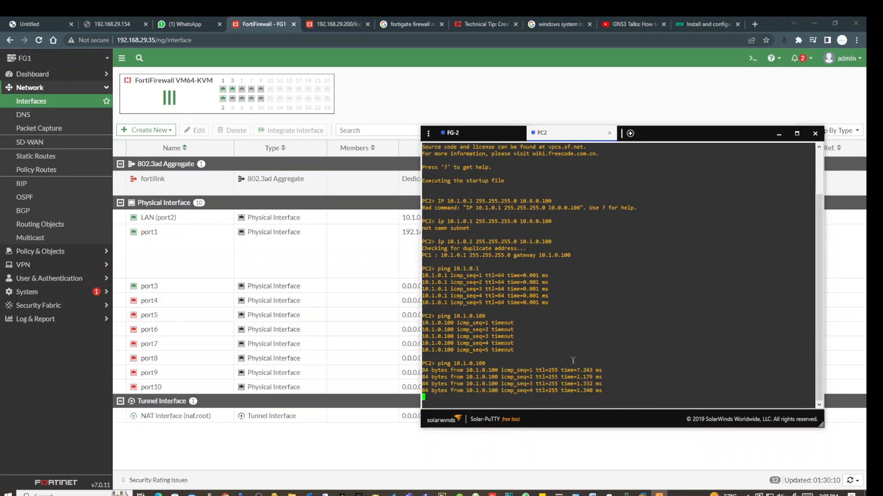
click(282, 265)
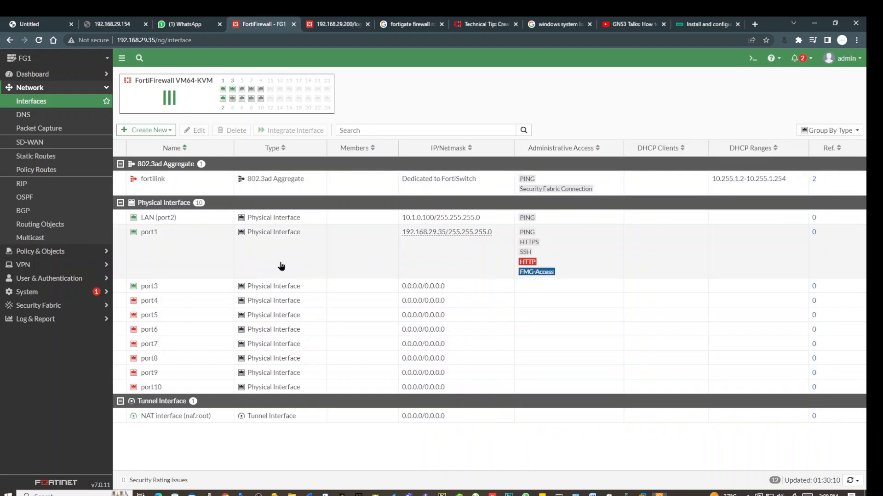
click(565, 219)
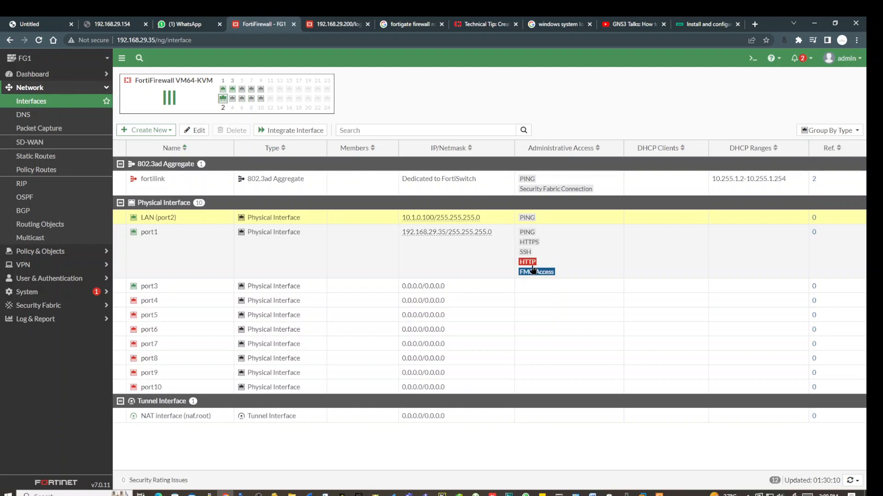
click(545, 249)
drag(523, 243, 548, 263)
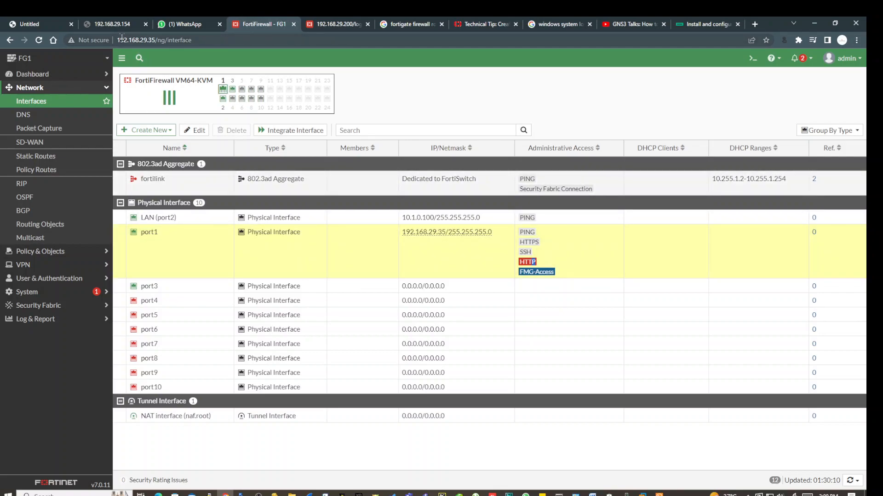
click(141, 42)
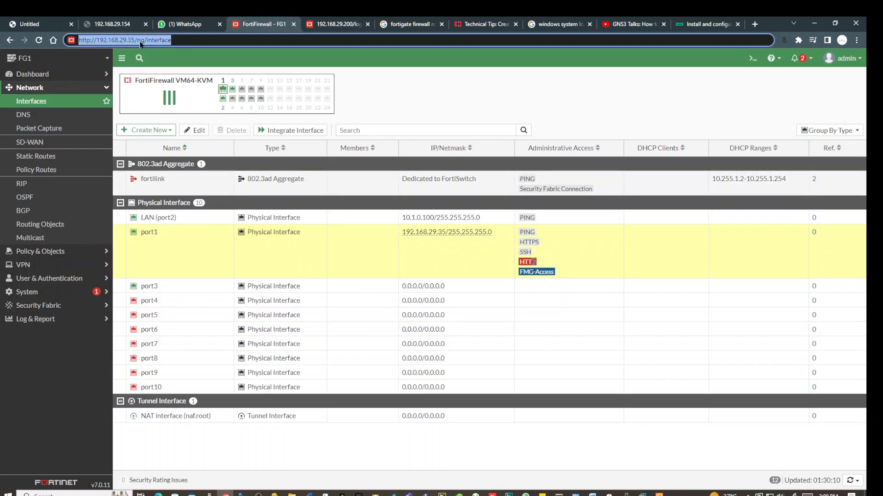
click(189, 41)
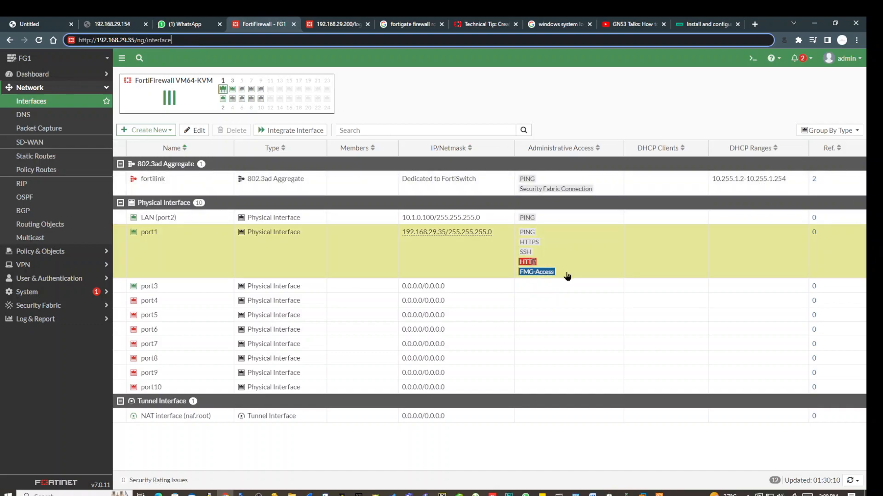
click(334, 263)
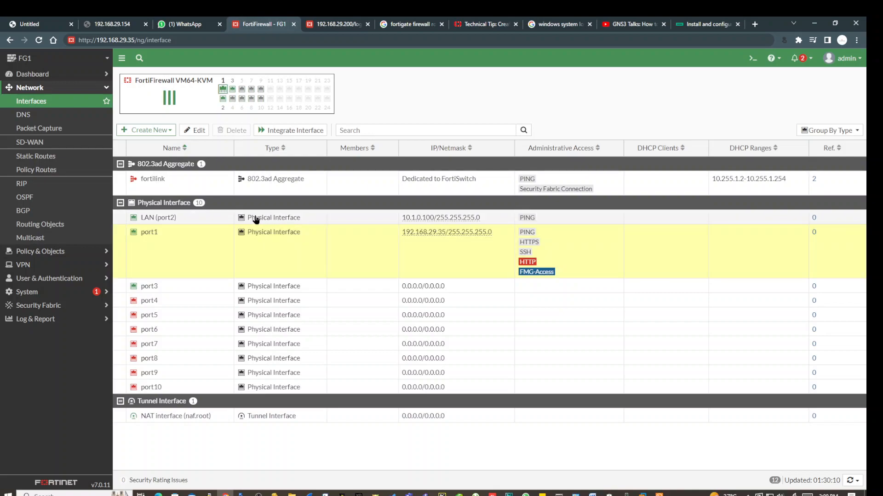
mouse_move(169, 222)
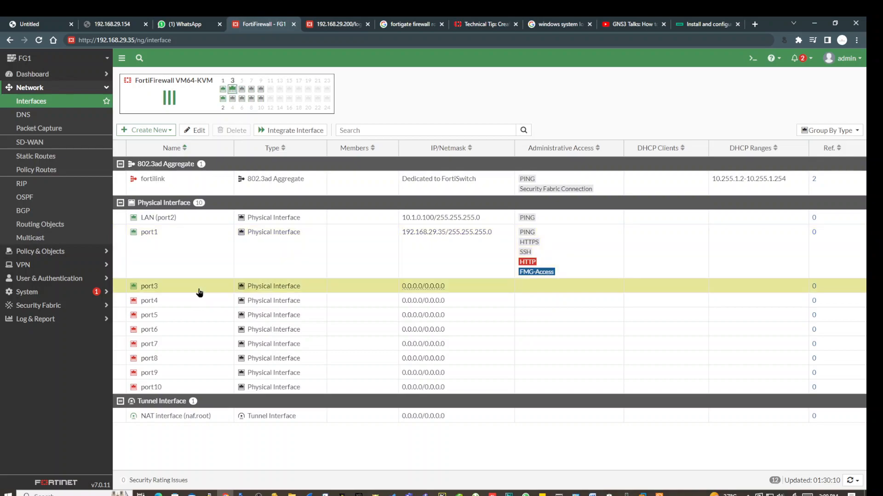
click(199, 293)
Give port3 alias internet, WAN role, DHCP addressing, PING and HTTPS access, then save.
click(194, 130)
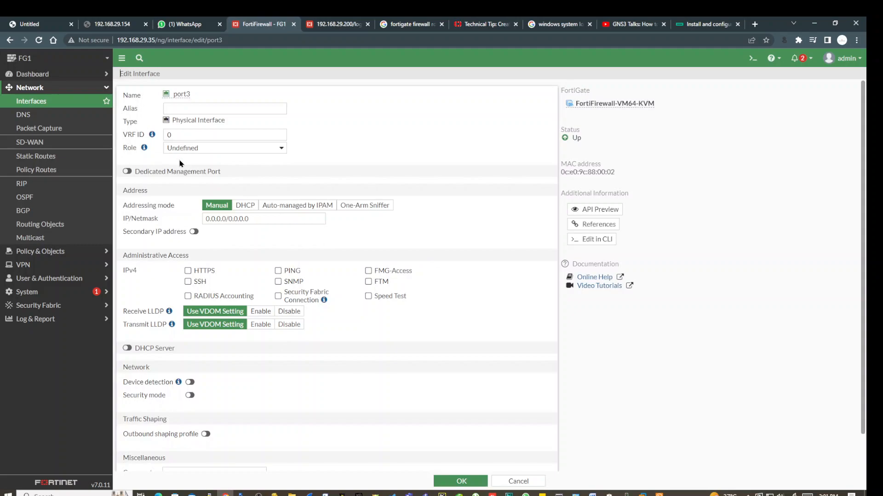
click(186, 110)
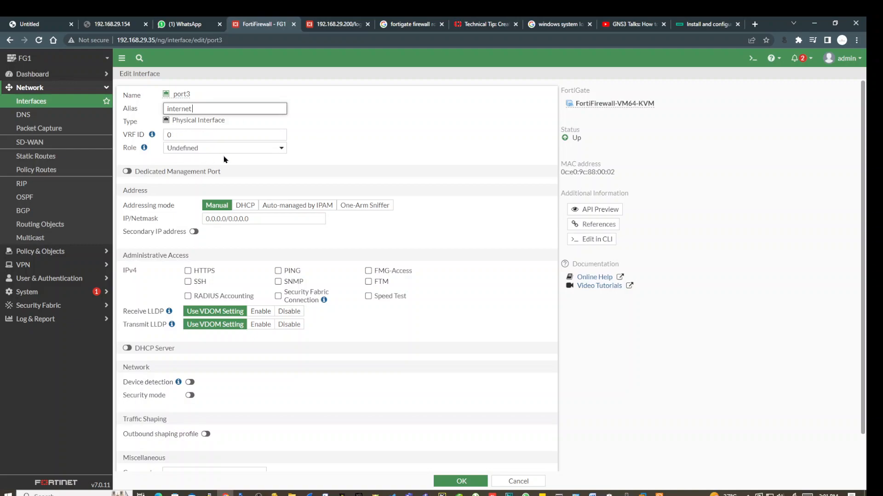
click(242, 153)
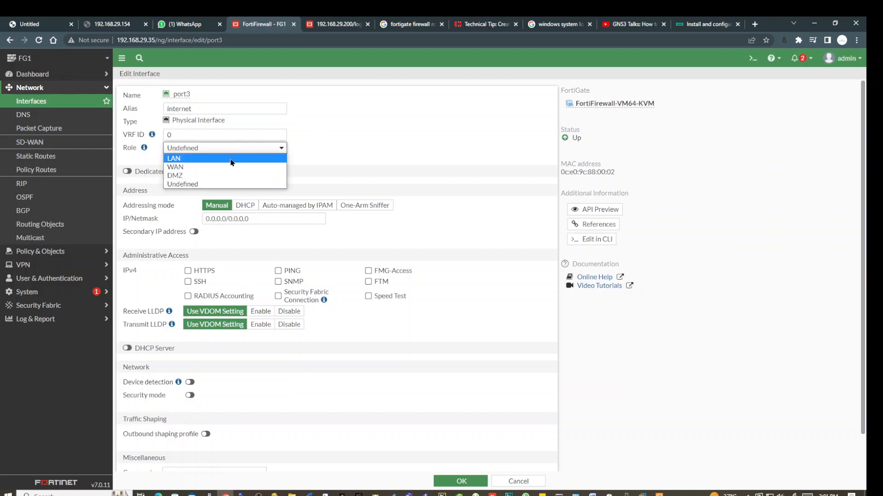
click(224, 168)
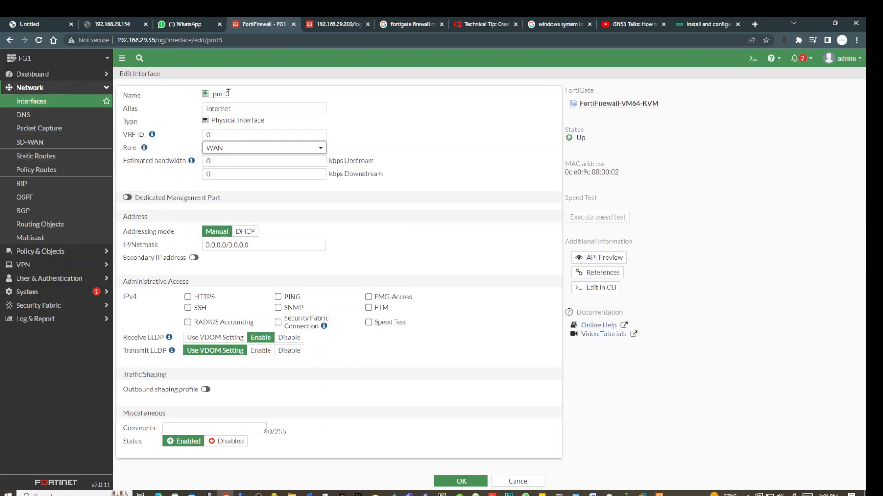
click(245, 232)
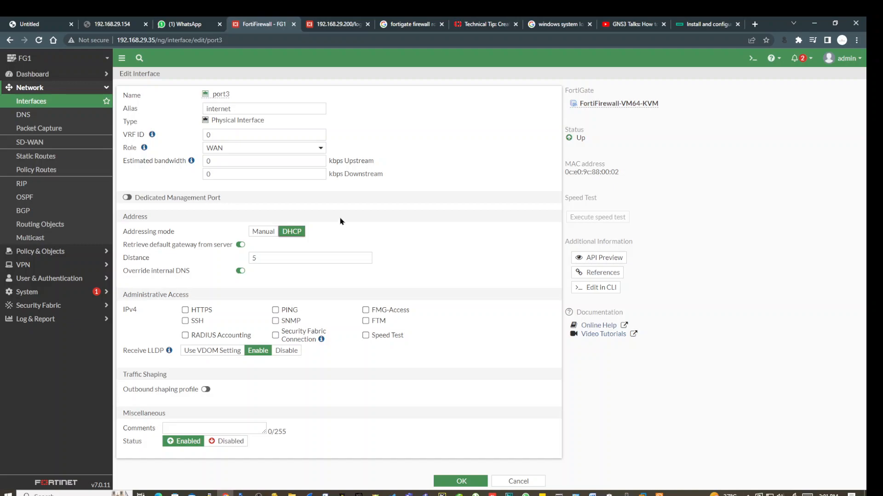
click(275, 310)
click(186, 311)
click(211, 429)
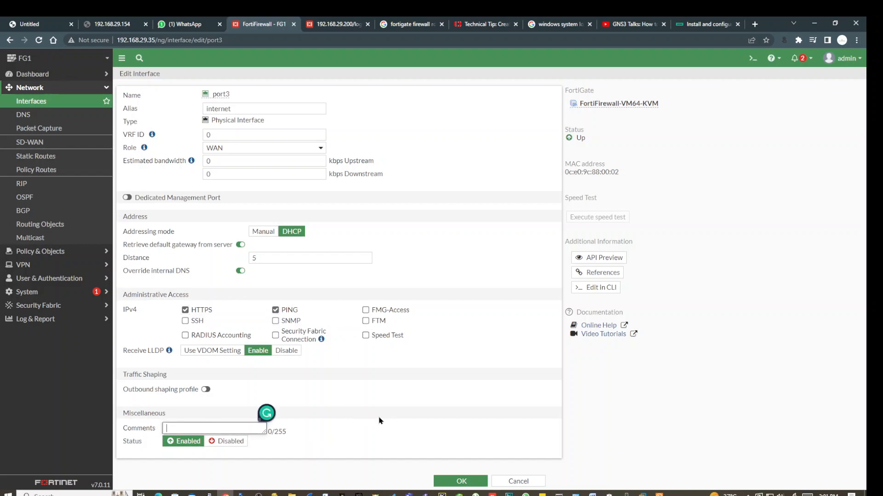
click(431, 437)
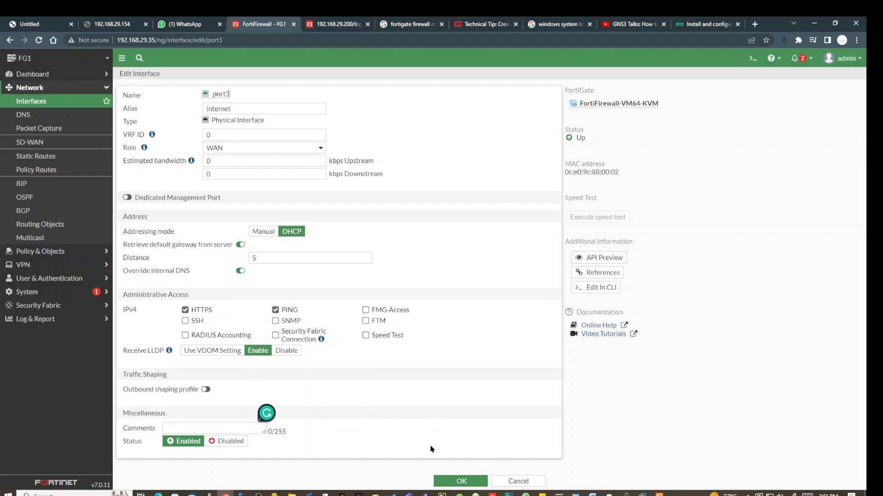
click(452, 482)
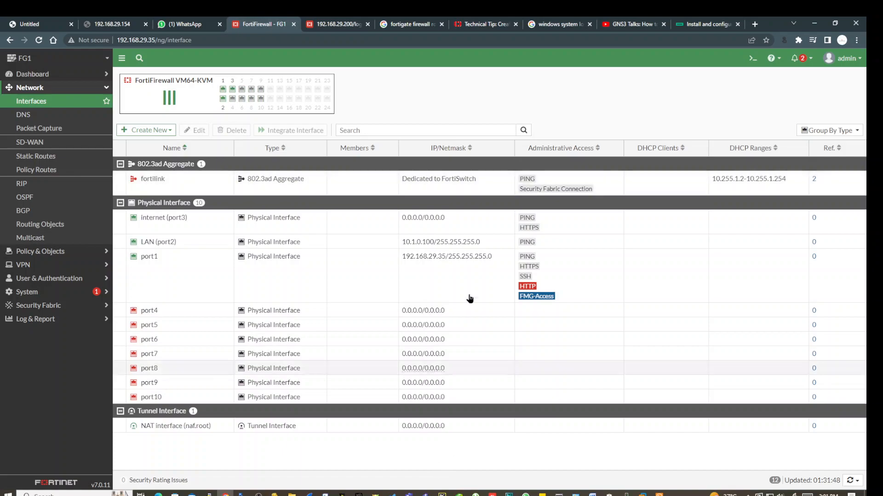
click(454, 221)
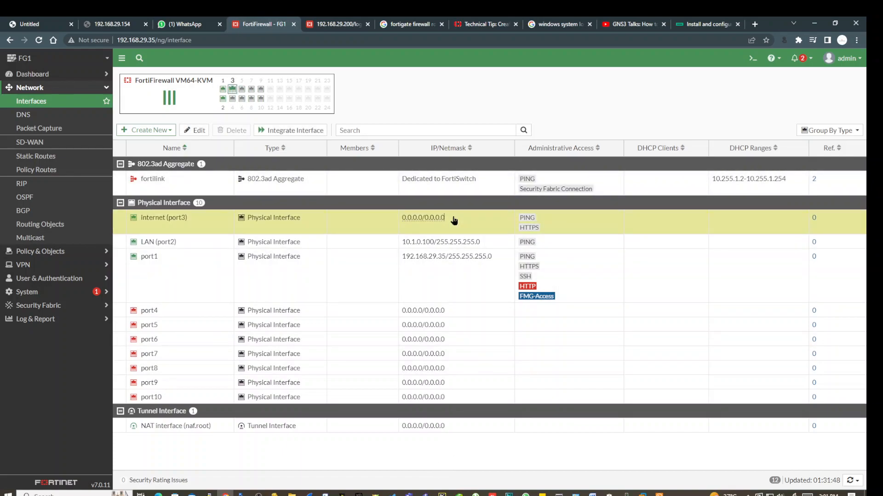
click(173, 288)
click(190, 244)
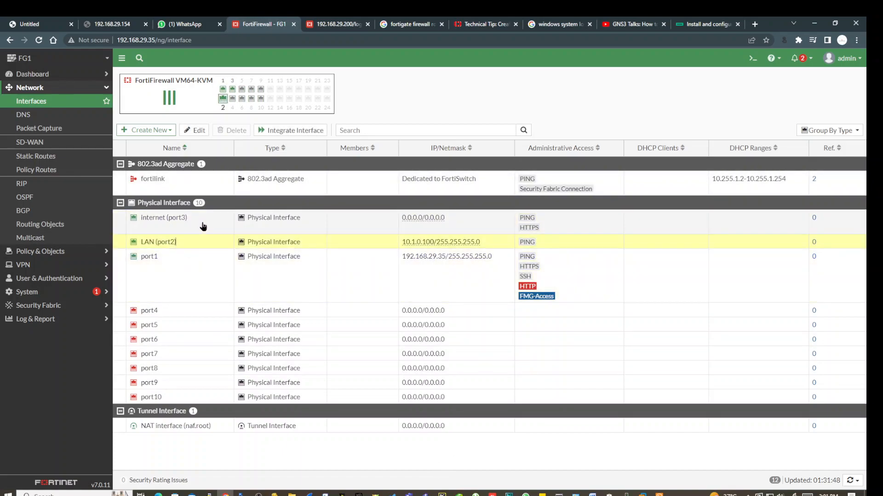
click(203, 226)
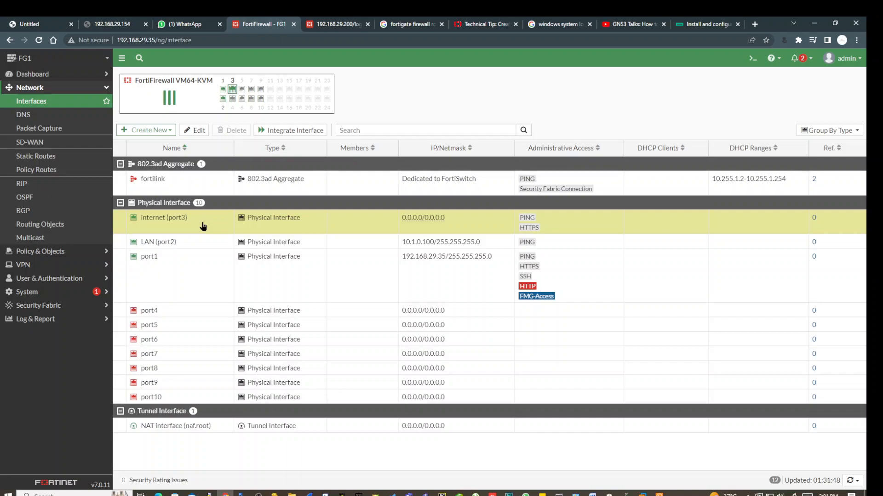
right_click(205, 225)
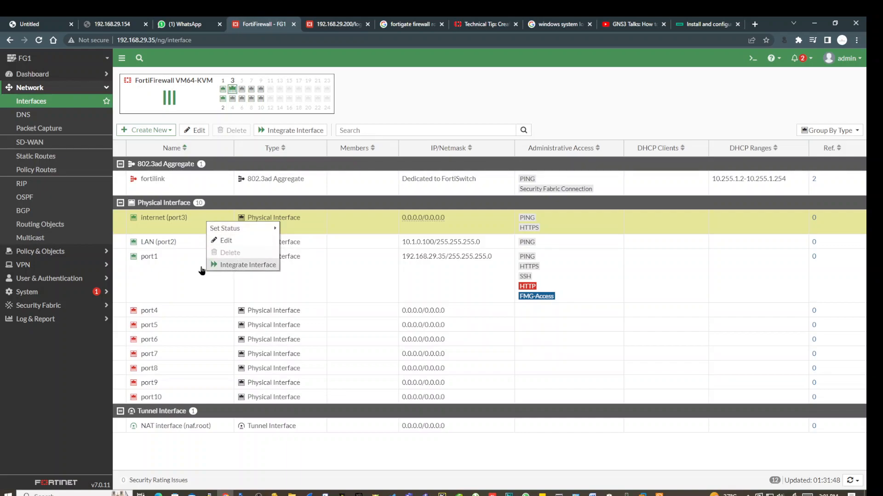
click(173, 270)
click(195, 225)
right_click(195, 225)
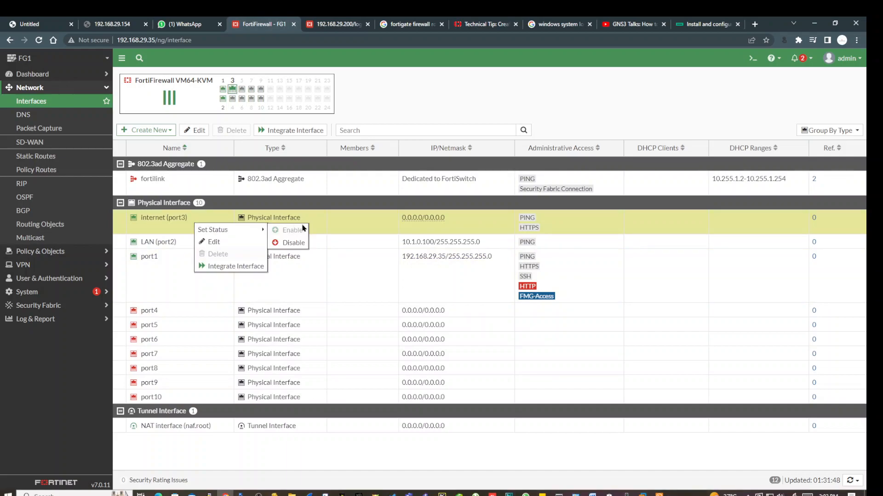
click(374, 226)
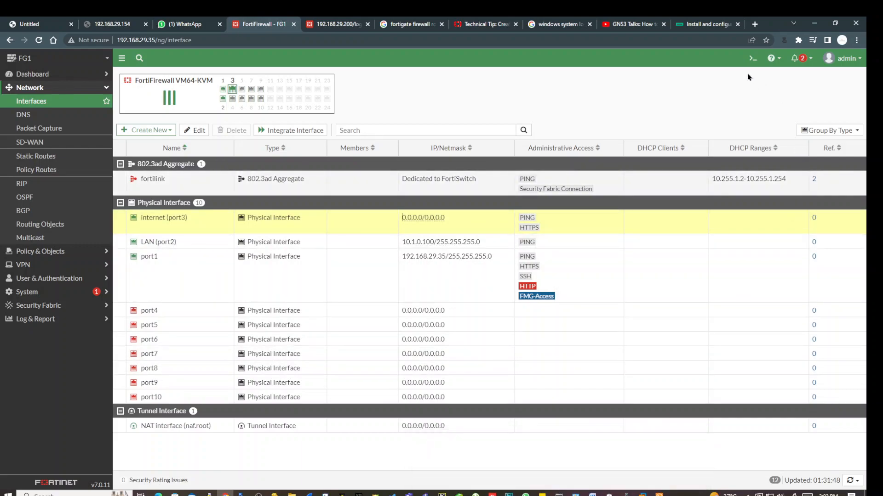
Run 'diagnose ip address list' in the CLI console, confirming port3 has 192.168.64.145.
click(752, 58)
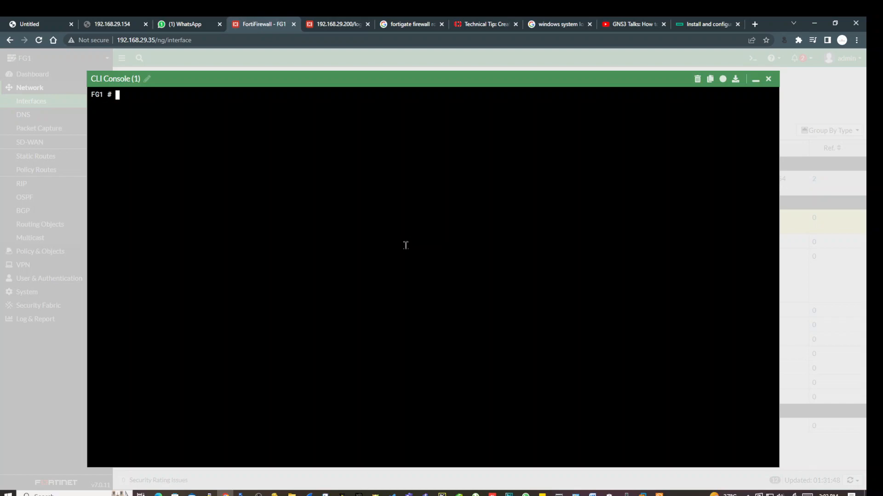
text(ia)
key(Tab)
text(ip ad)
key(Tab)
text(list)
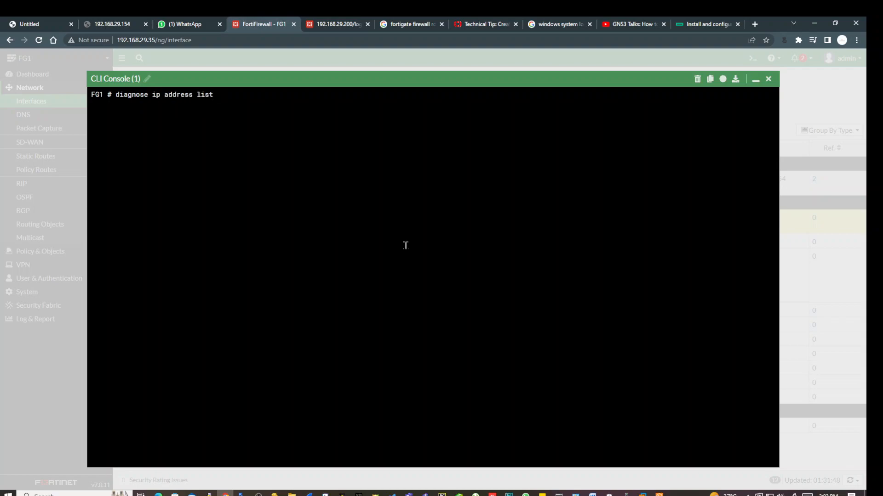
key(Return)
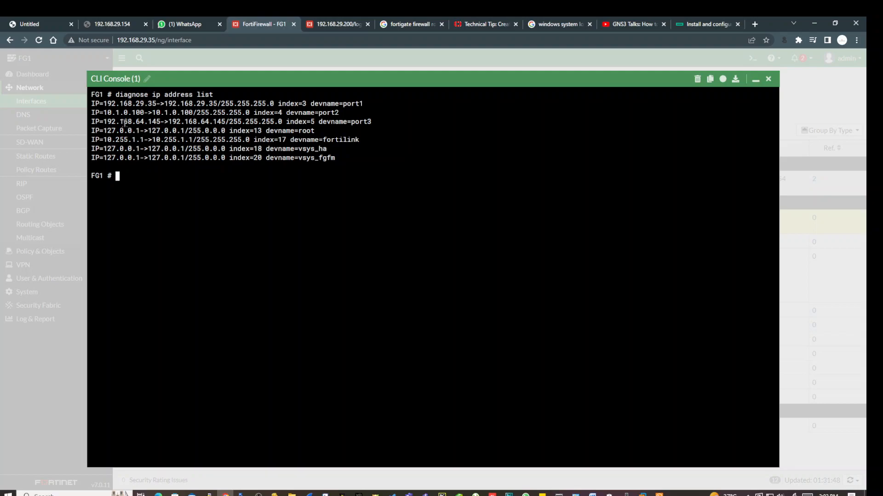
drag(106, 121, 161, 122)
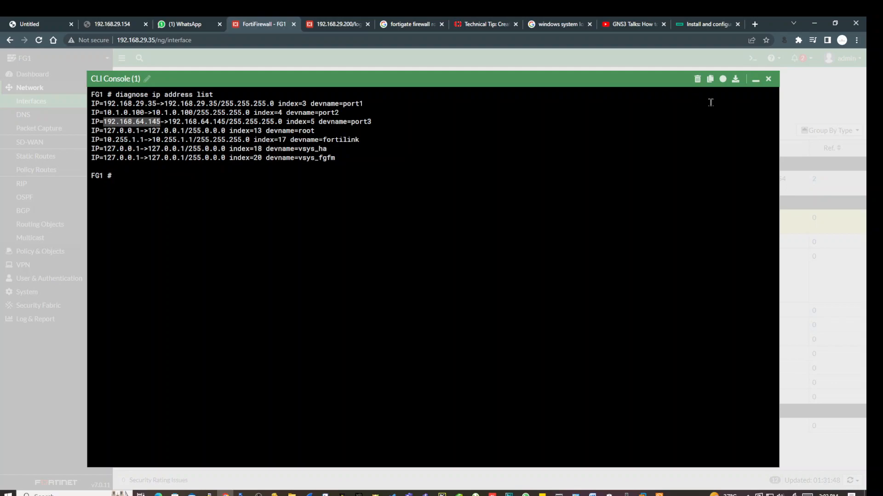
click(755, 79)
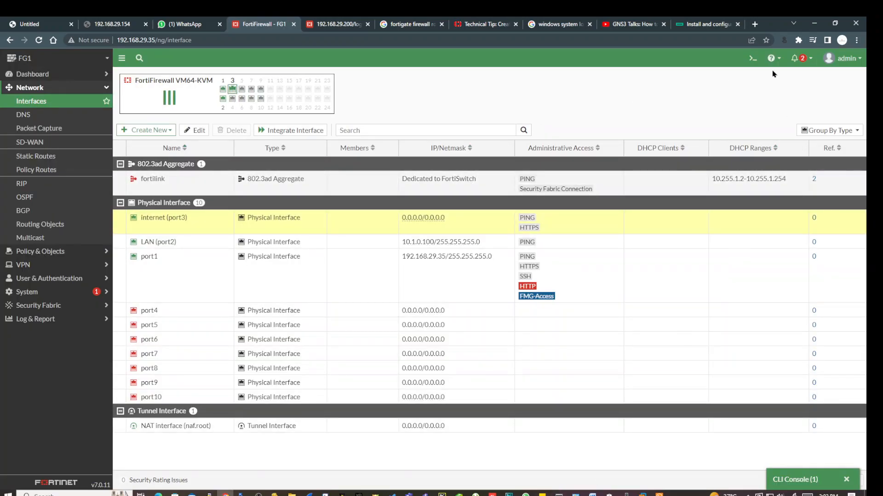
Run 'execute ping 8.8.8.8' in a second CLI console, getting 0% loss.
click(750, 58)
text(ping 8)
key(BackSpace)
key(BackSpace)
key(BackSpace)
key(BackSpace)
key(BackSpace)
key(BackSpace)
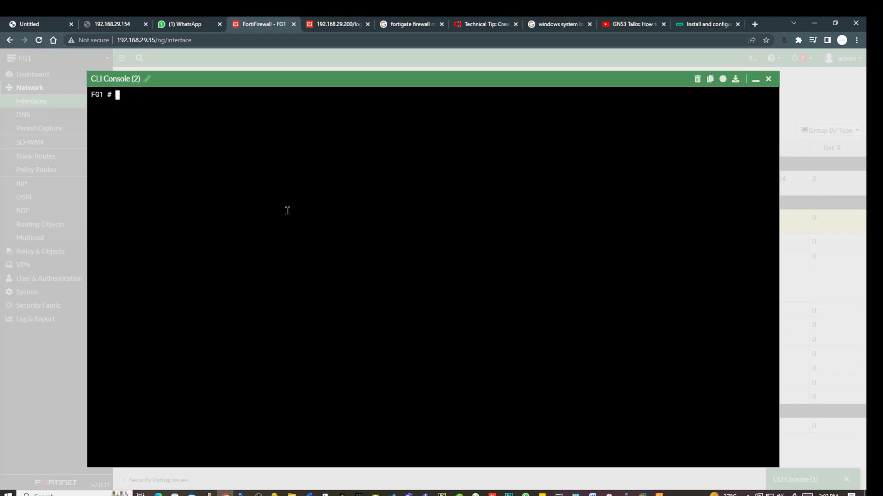
text(ex)
key(Tab)
key(alt+f)
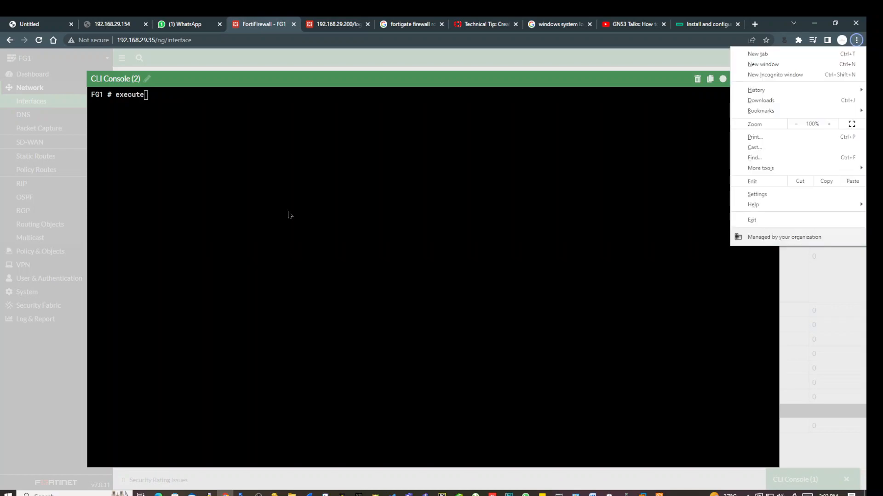
click(288, 211)
text(ping )
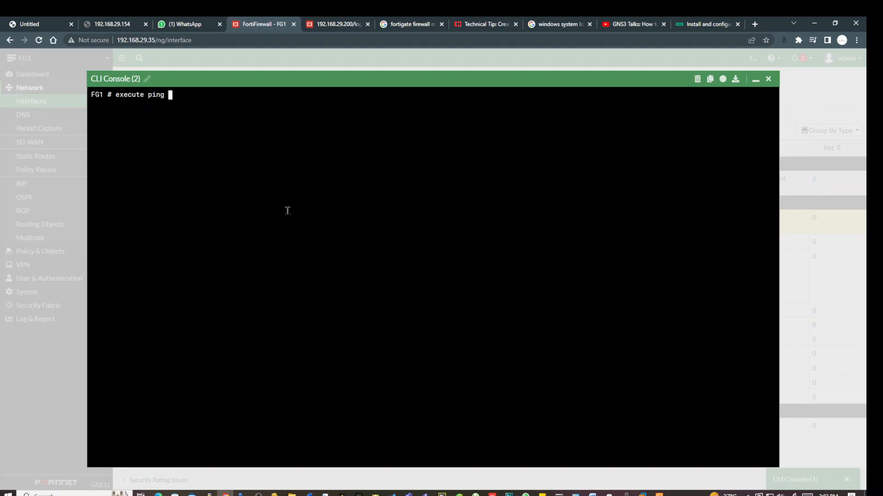
text(8.8.8.8)
key(Return)
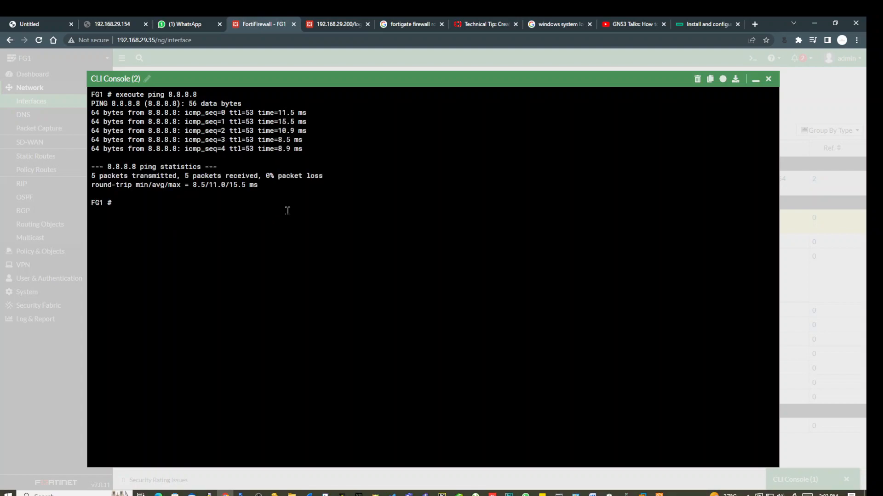
Run 'execute traceroute 8.8.8.8', highlighting first hop 192.168.29.1, then minimize the console.
text(execute)
text(TR)
key(BackSpace)
text(tra)
key(Tab)
text(8.8.8.8)
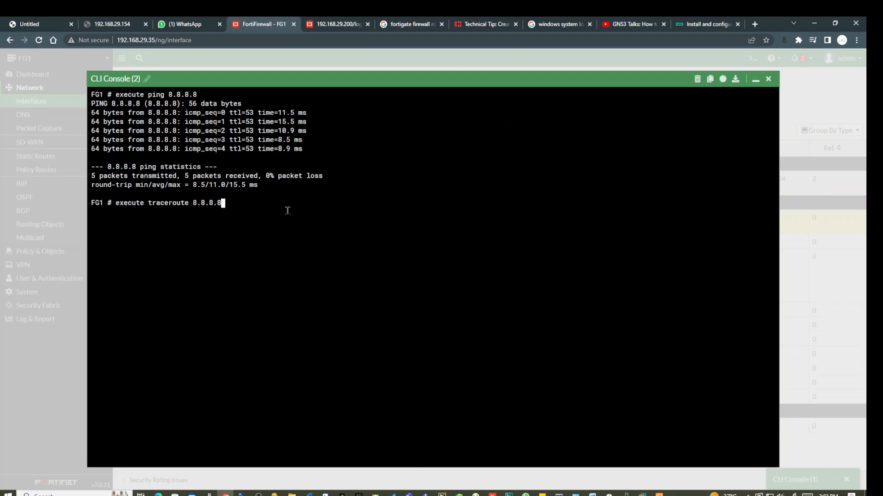
key(Return)
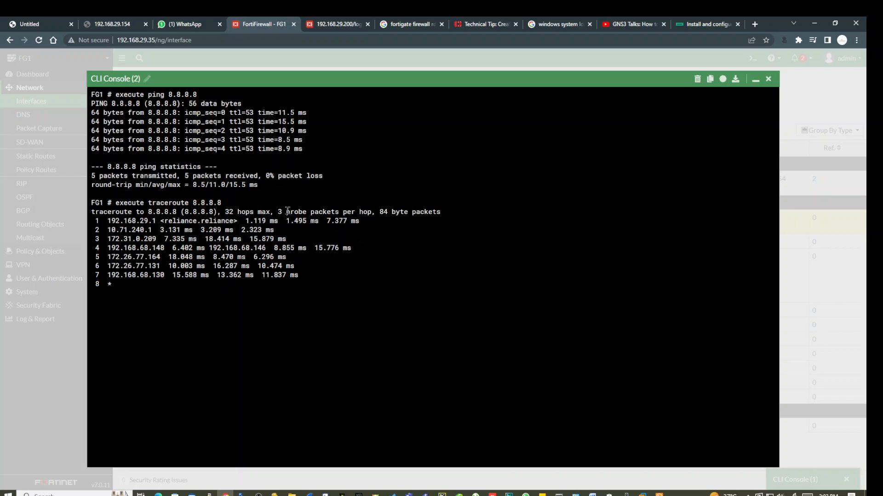
drag(107, 221, 158, 221)
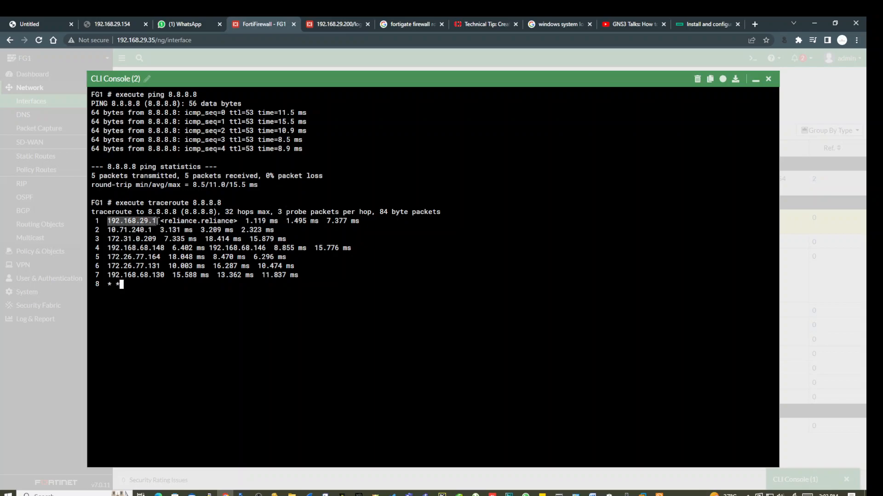
drag(250, 213, 293, 283)
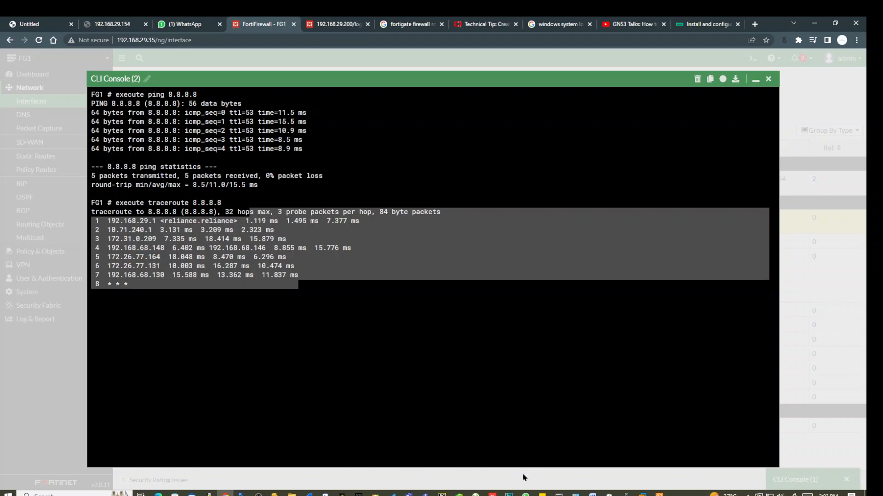
click(755, 80)
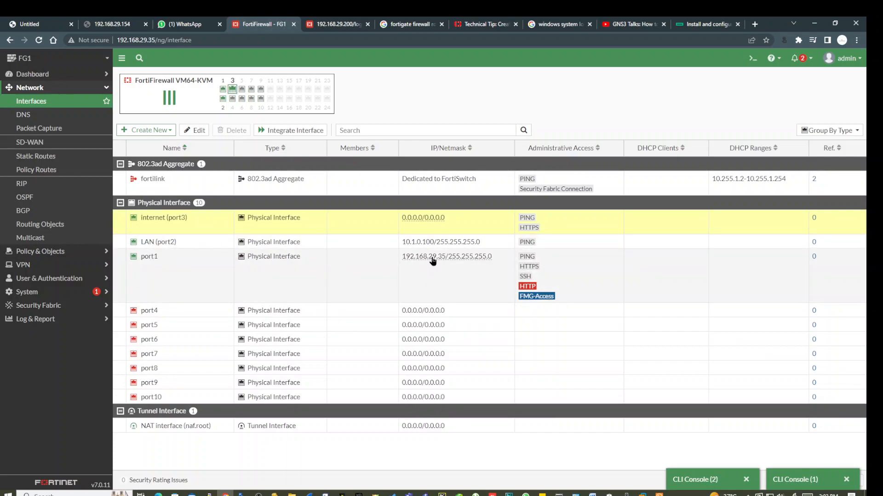
mouse_move(441, 261)
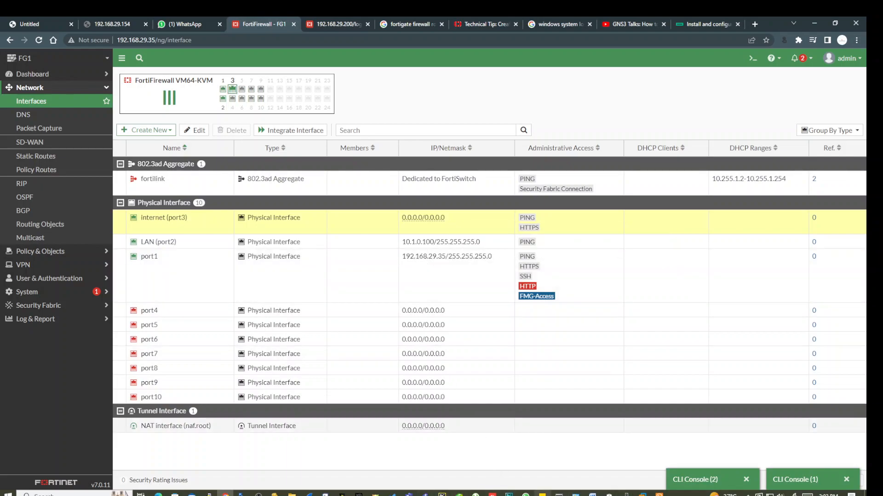
Run 'execute traceroute 8.8.8.8' from the FortiGate console and see hops 192.168.29.1 through 192.168.68.130.
mouse_move(543, 494)
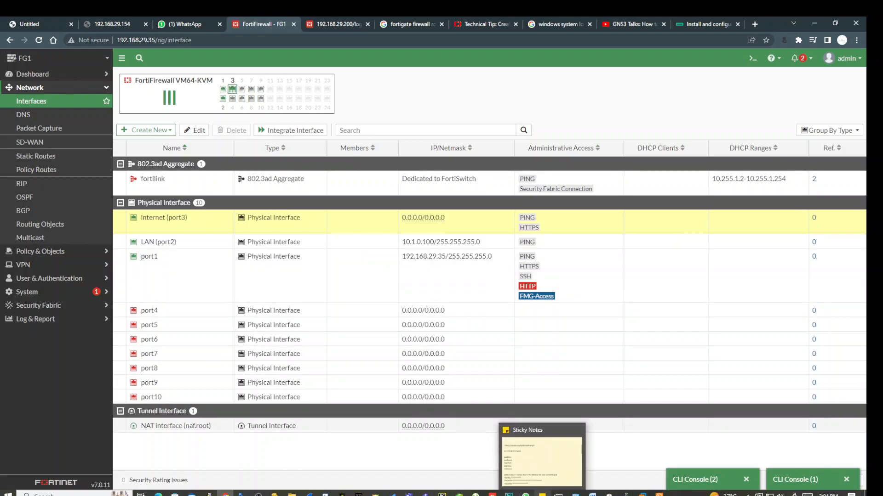
click(750, 58)
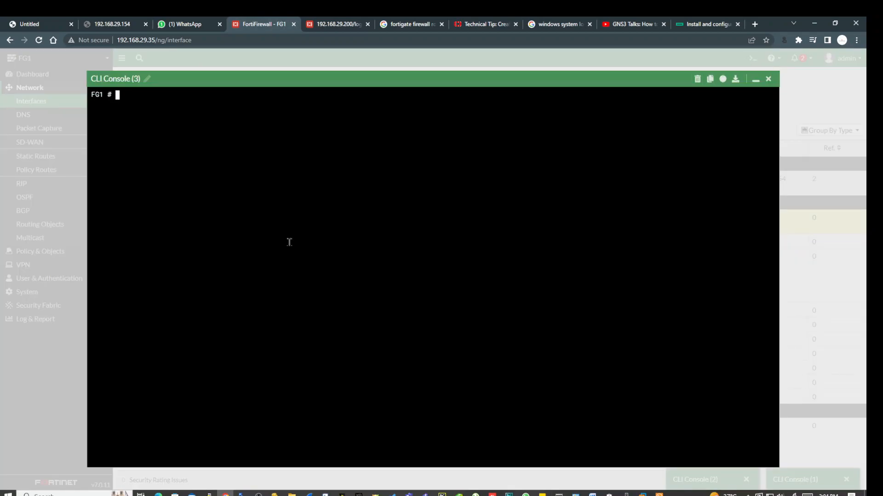
text(execute traceroute 8.8.8.8)
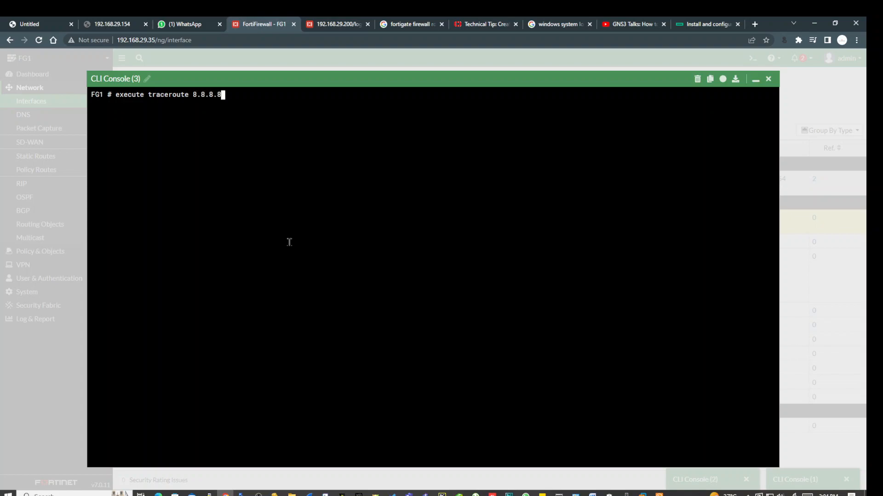
key(Return)
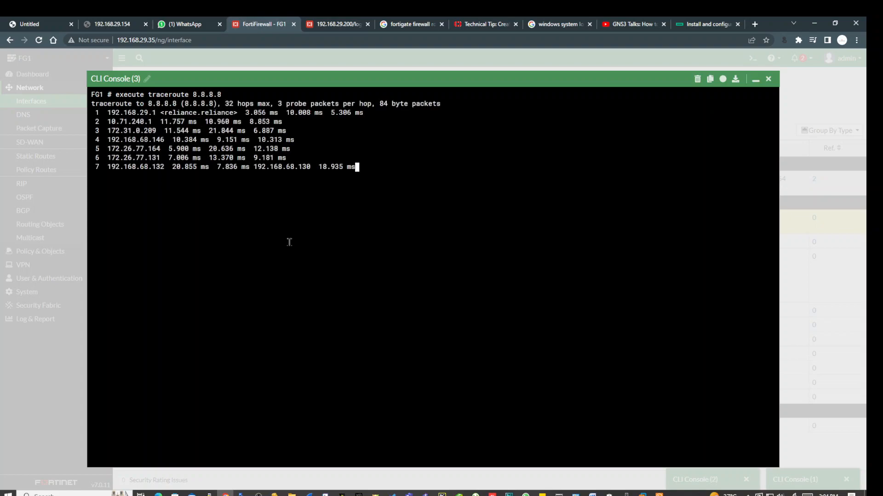
drag(120, 113, 153, 113)
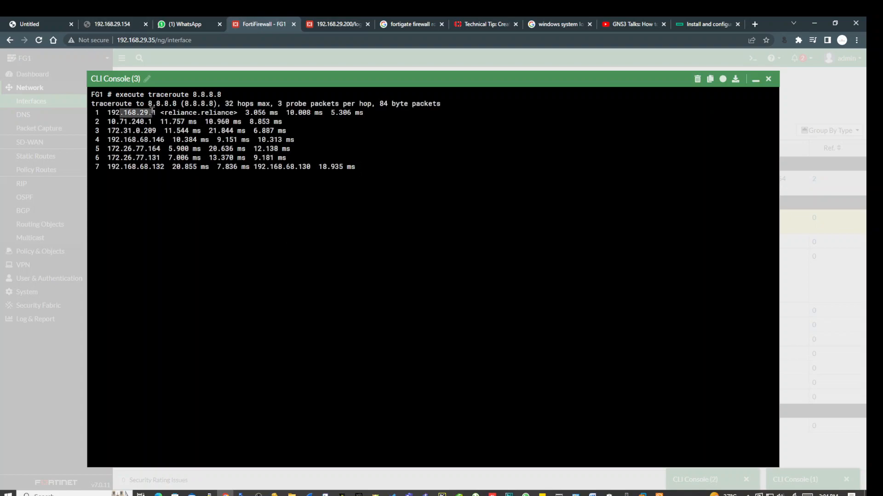
click(752, 80)
mouse_move(442, 260)
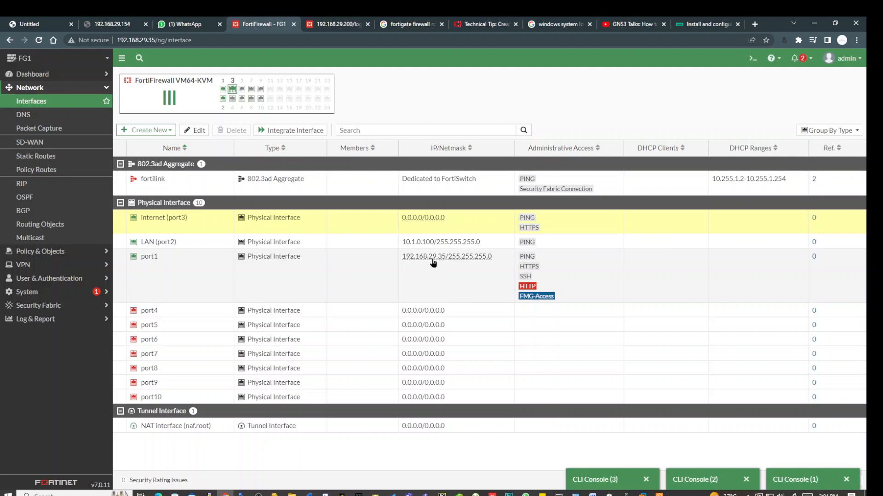
mouse_move(145, 262)
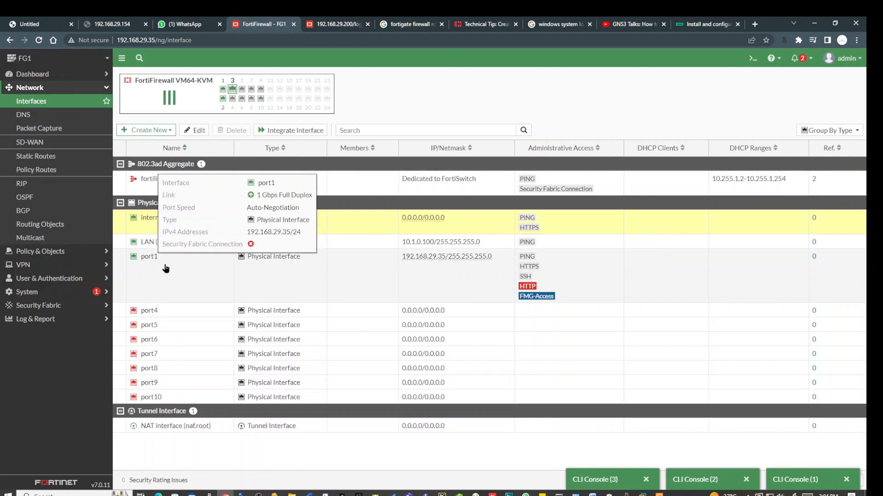
mouse_move(405, 257)
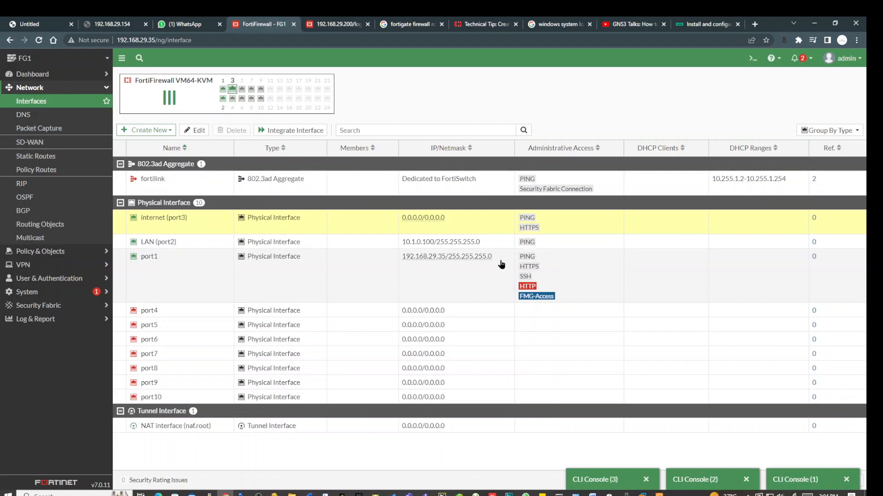
Ping 8.8.8.8 from PC2's console, which gets no replies.
click(658, 492)
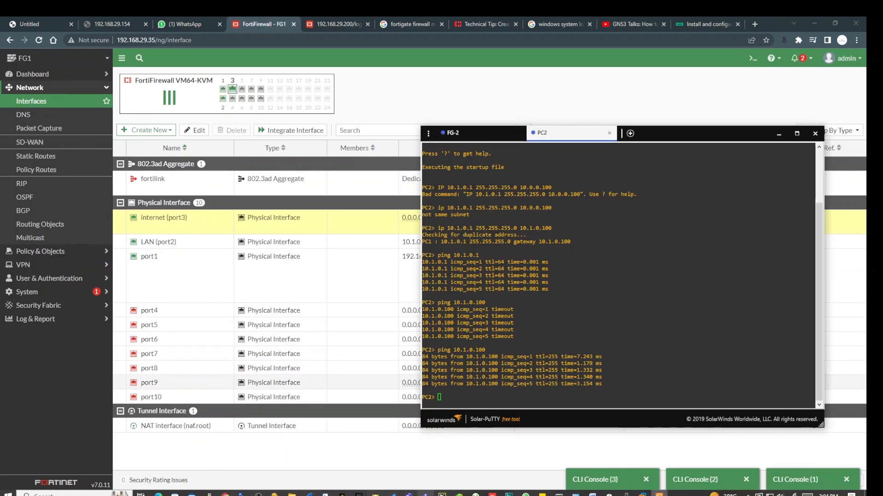
click(425, 493)
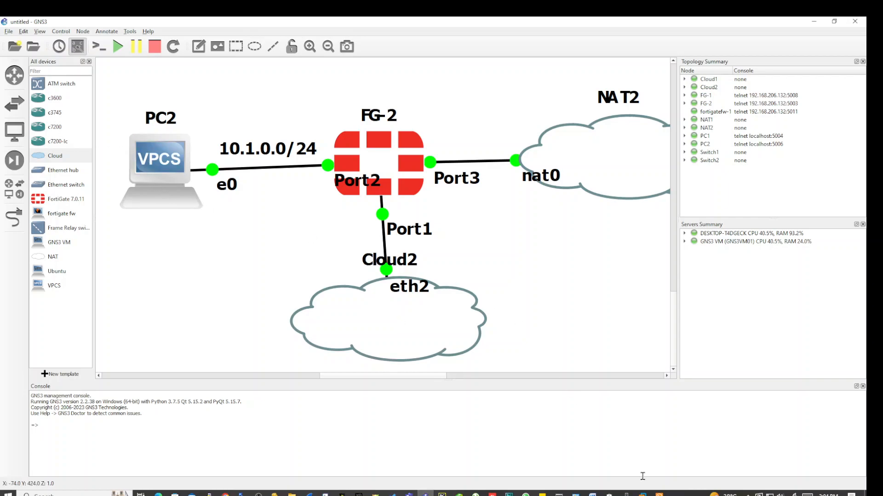
click(658, 493)
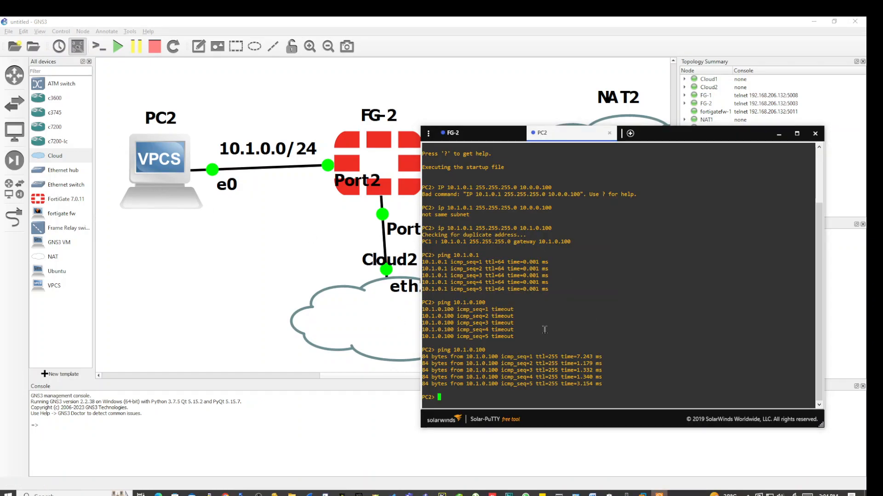
text(ping 8.8.8.8)
key(Return)
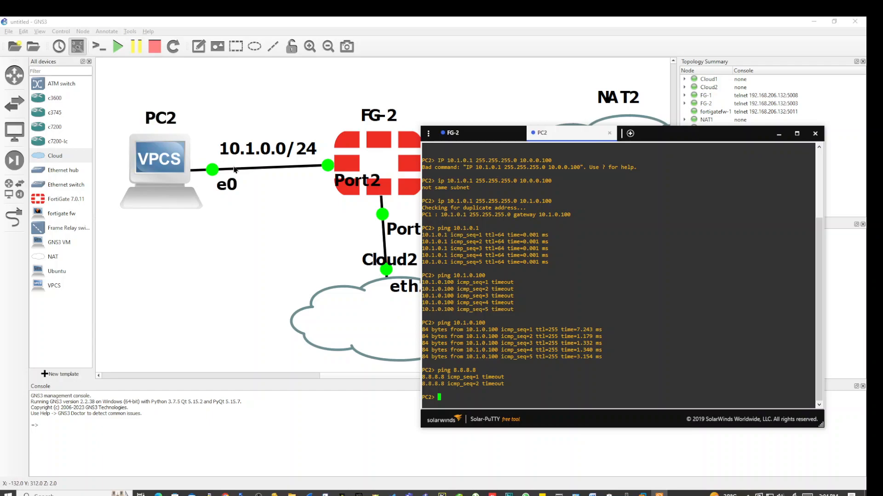
drag(587, 137, 667, 125)
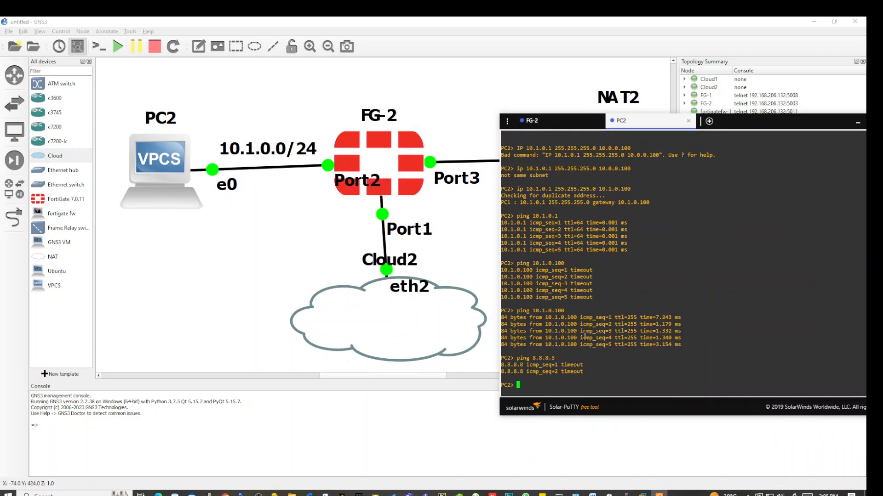
List PC2's commands and trace help, then trace 8.8.8.8, which only times out.
text(tra)
key(BackSpace)
key(BackSpace)
key(BackSpace)
text(?)
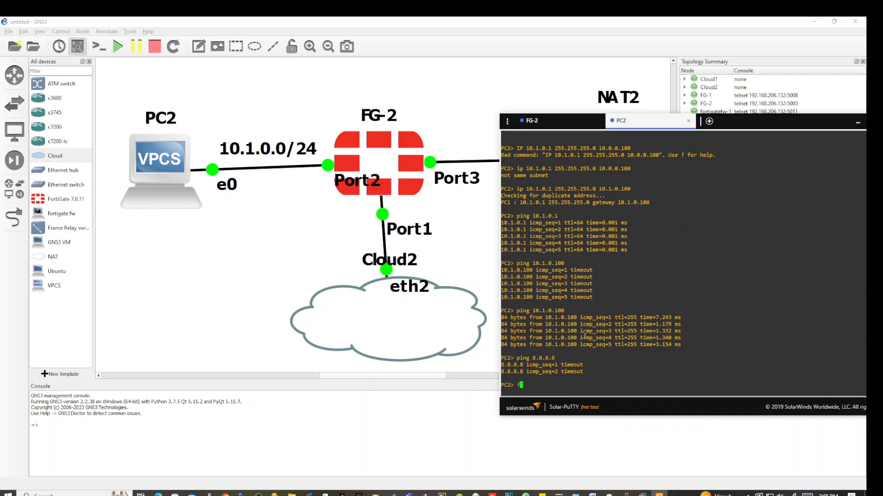
key(Return)
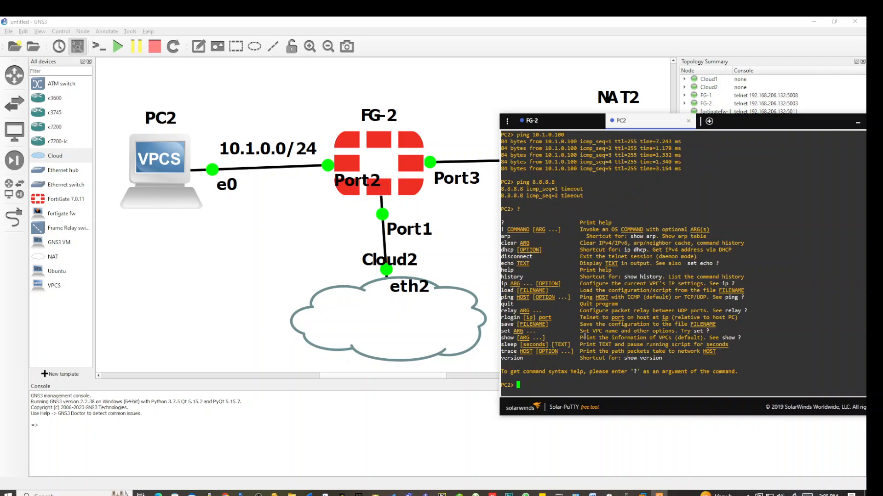
text(trace ?)
key(Return)
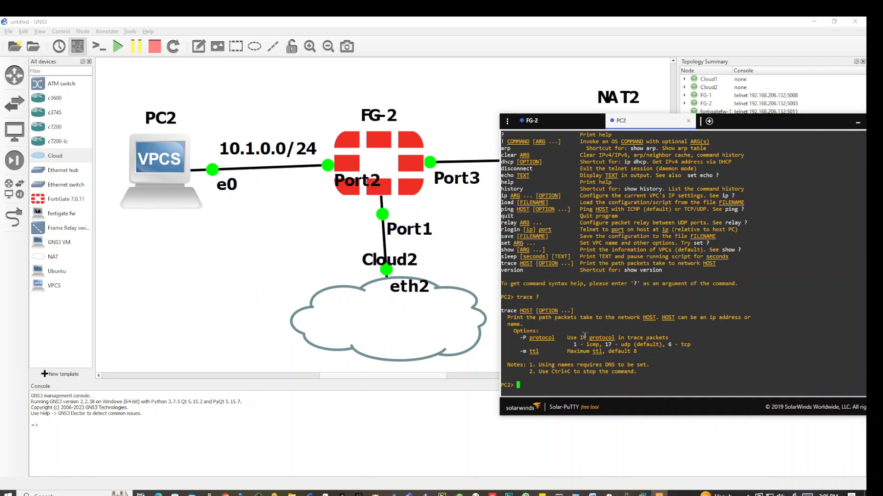
text(trace 8.8.8.8)
key(Return)
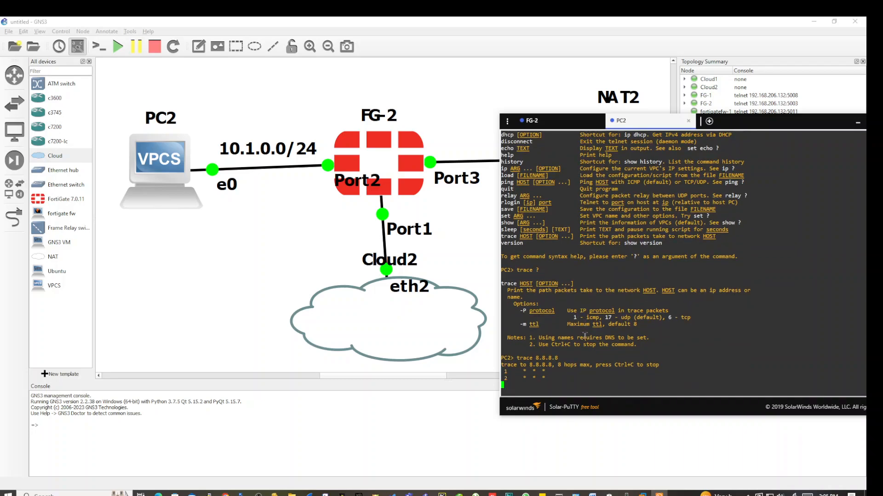
click(278, 256)
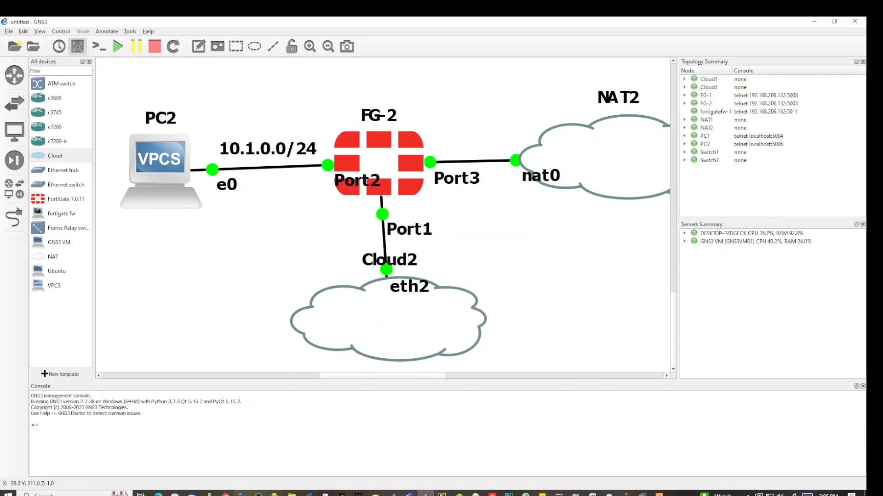
Start a new FortiGate static route with gateway 192.168.29.1.
click(225, 495)
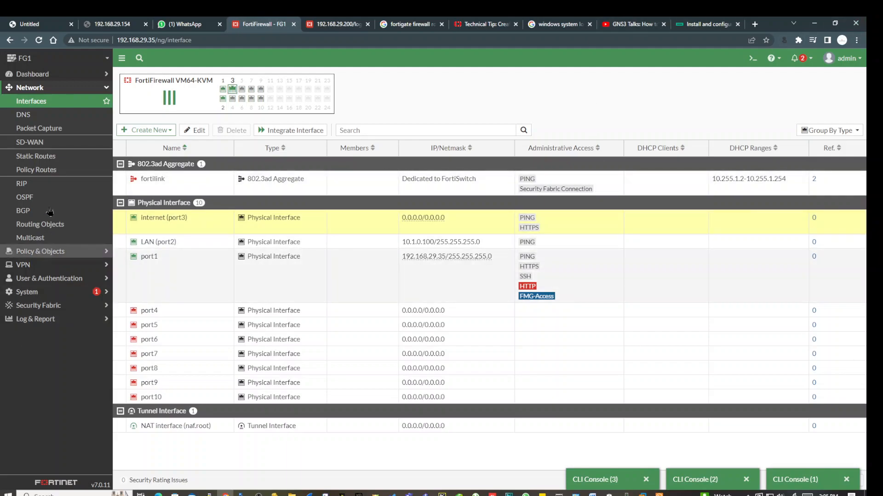
click(54, 159)
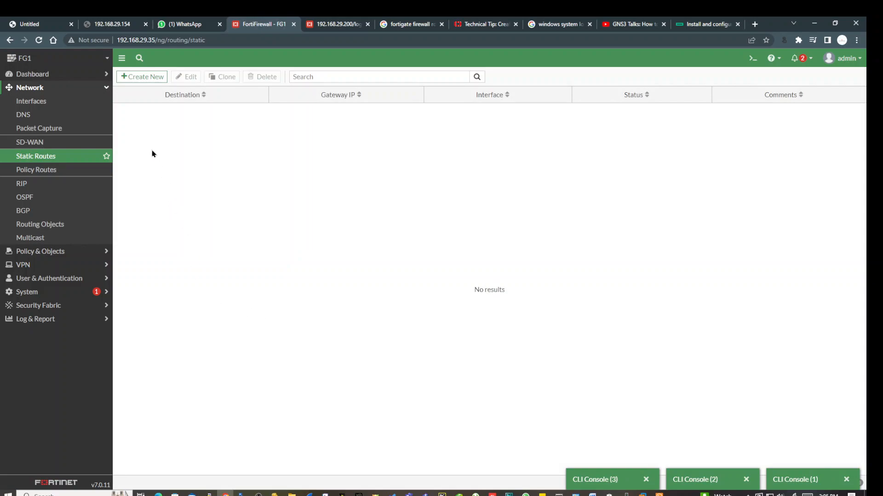
click(144, 78)
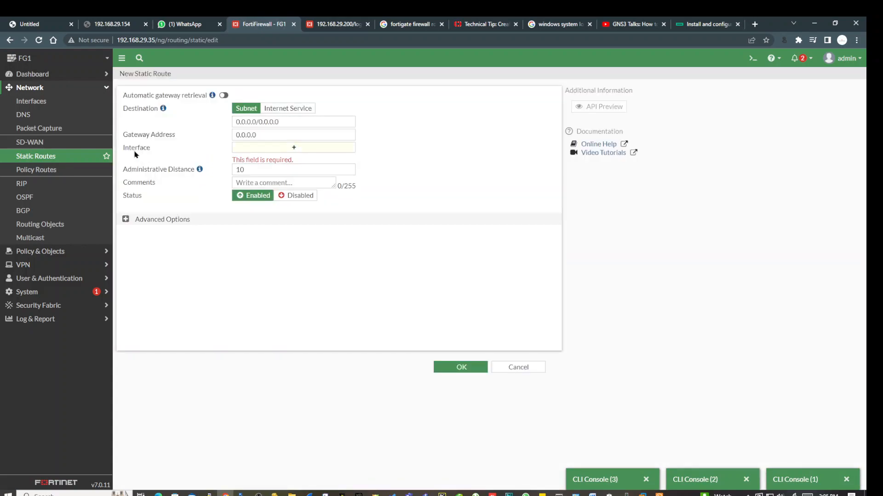
click(296, 125)
drag(299, 125, 218, 153)
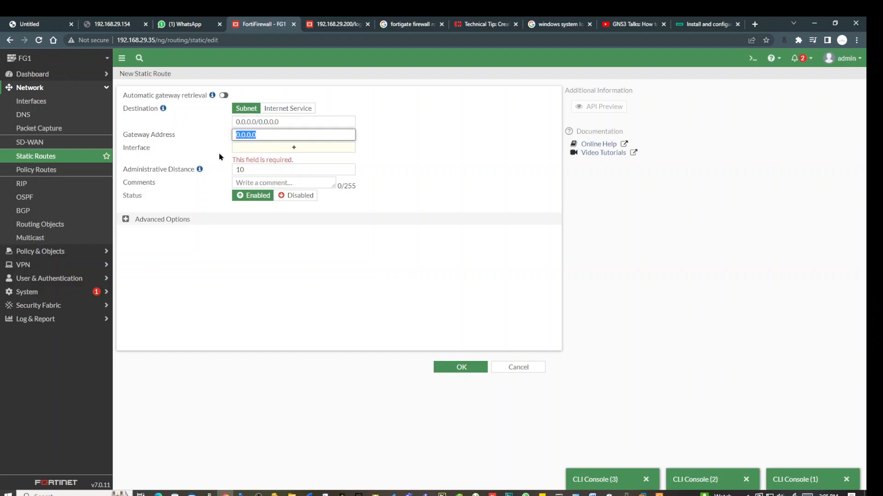
text(192.)
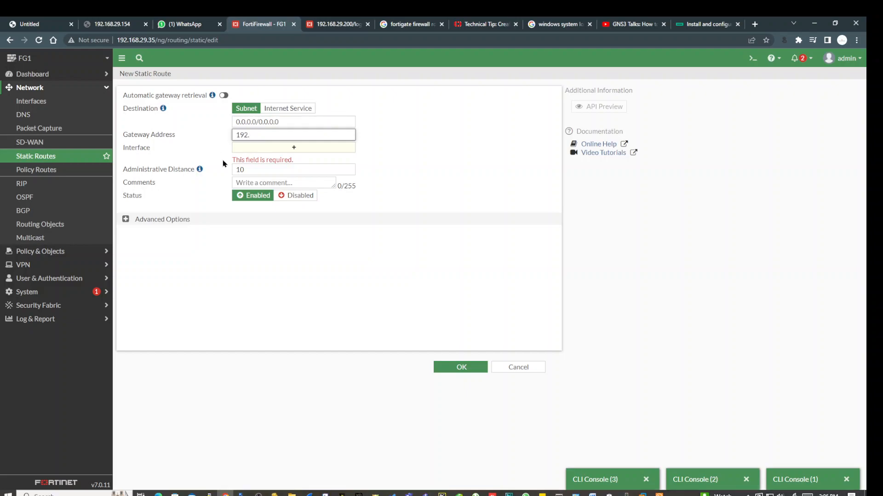
text(168.29.1)
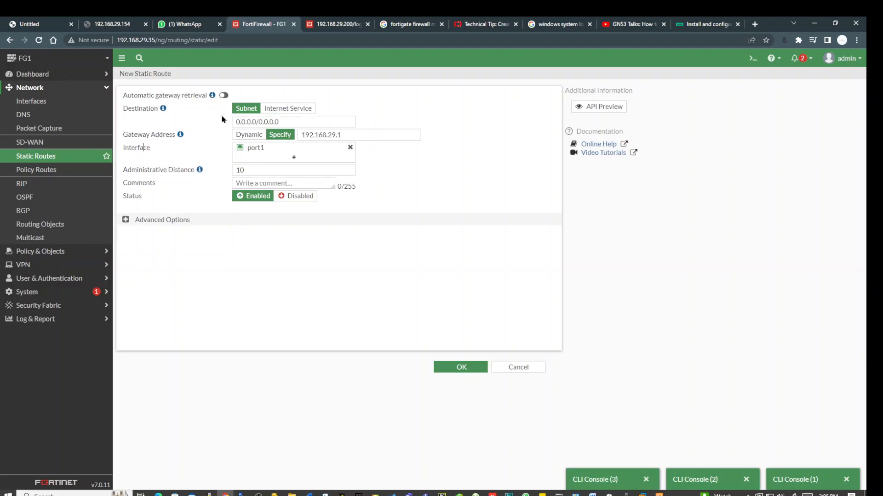
mouse_move(270, 152)
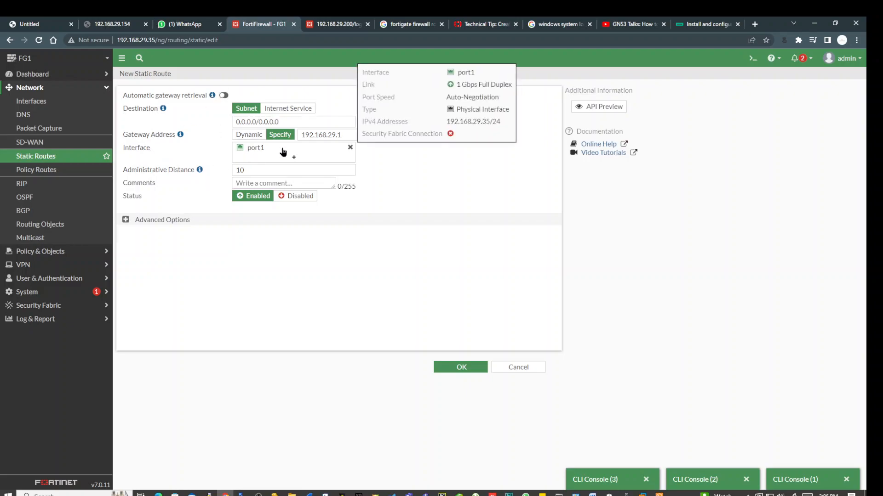
click(347, 134)
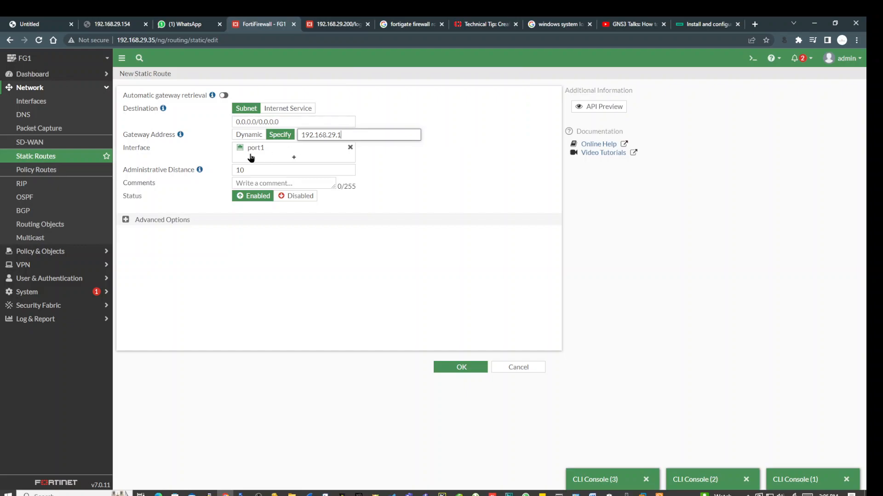
Keep administrative distance 10 and save the 0.0.0.0/0 default route on port1.
mouse_move(263, 153)
double_click(248, 169)
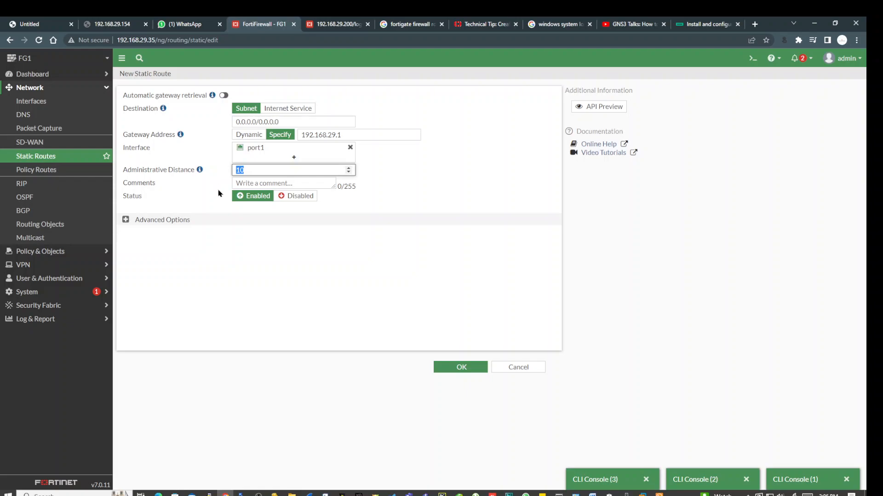
click(317, 285)
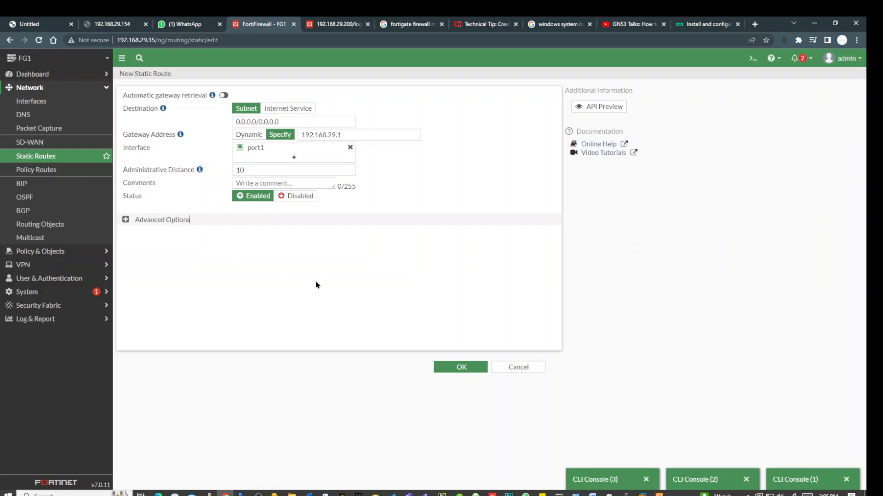
double_click(248, 169)
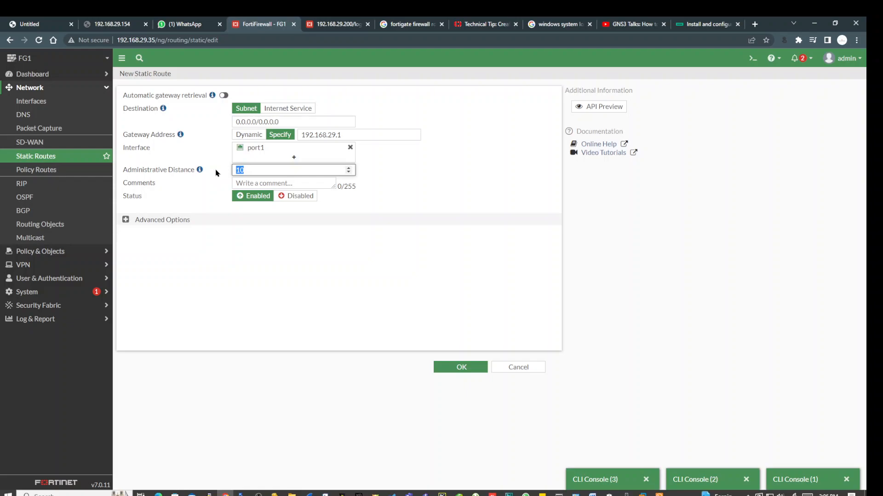
click(249, 262)
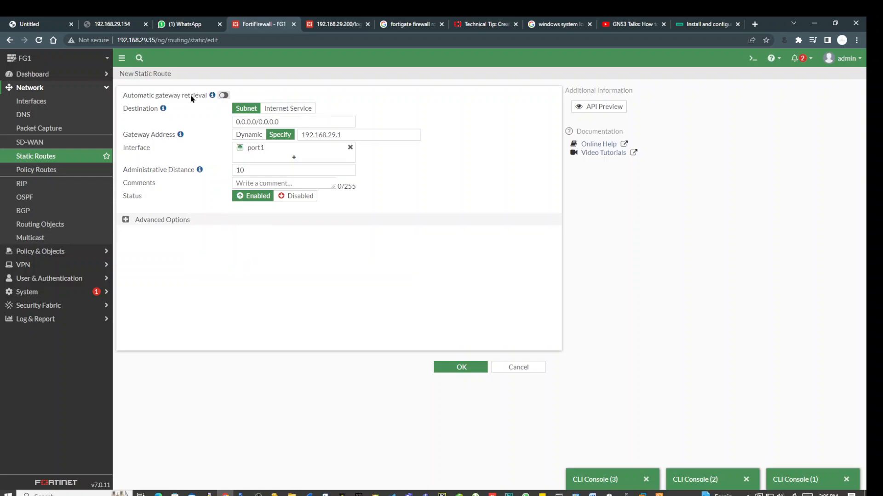
drag(134, 73, 186, 73)
click(256, 169)
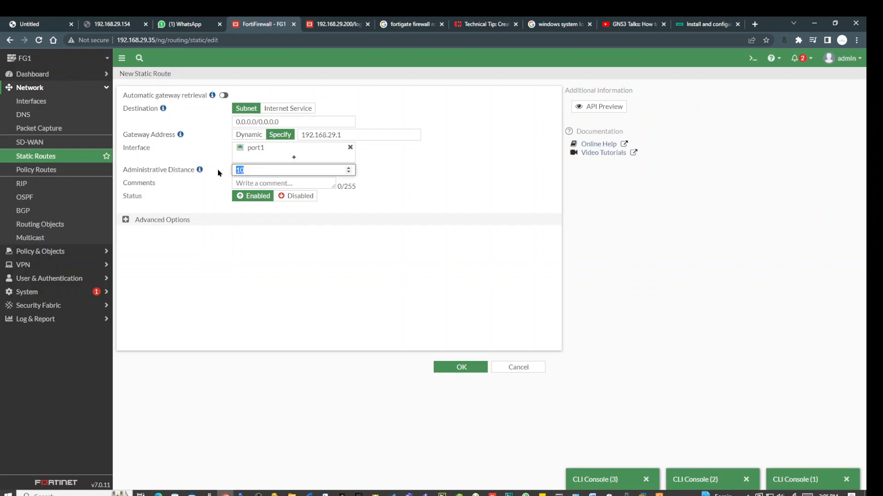
click(479, 367)
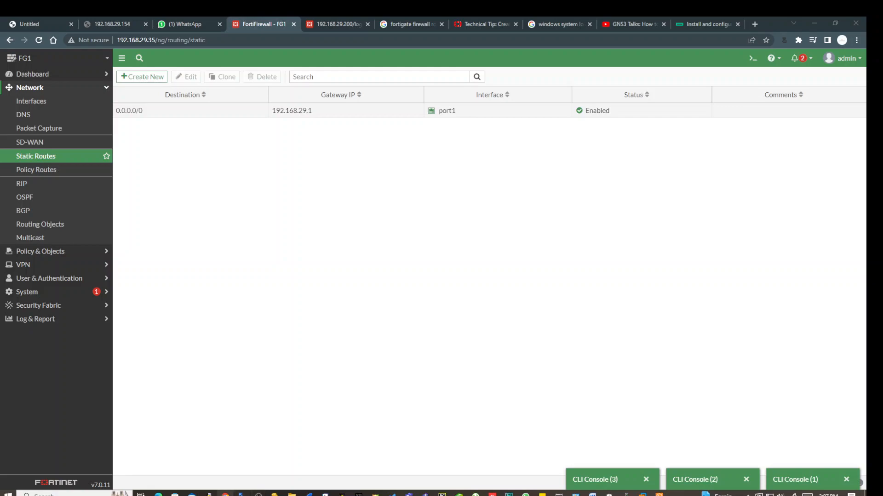
mouse_move(225, 495)
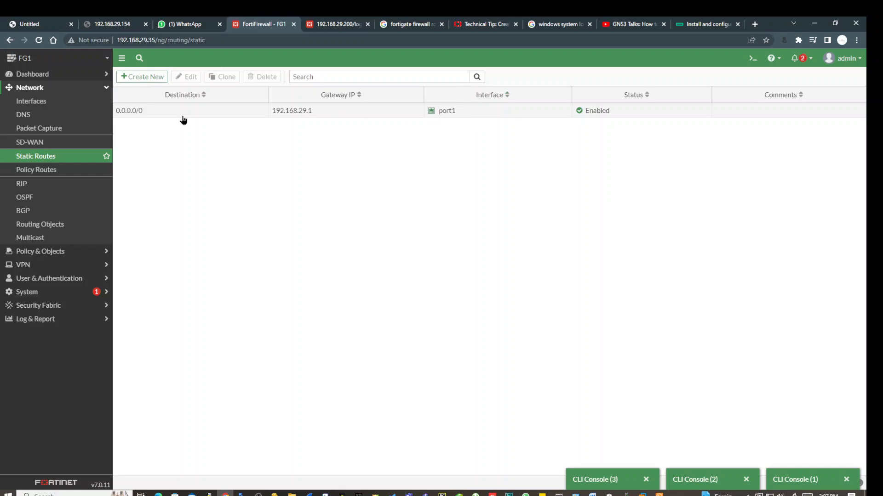
Rerun 'ping 8.8.8.8' on PC2; replies still time out.
click(659, 495)
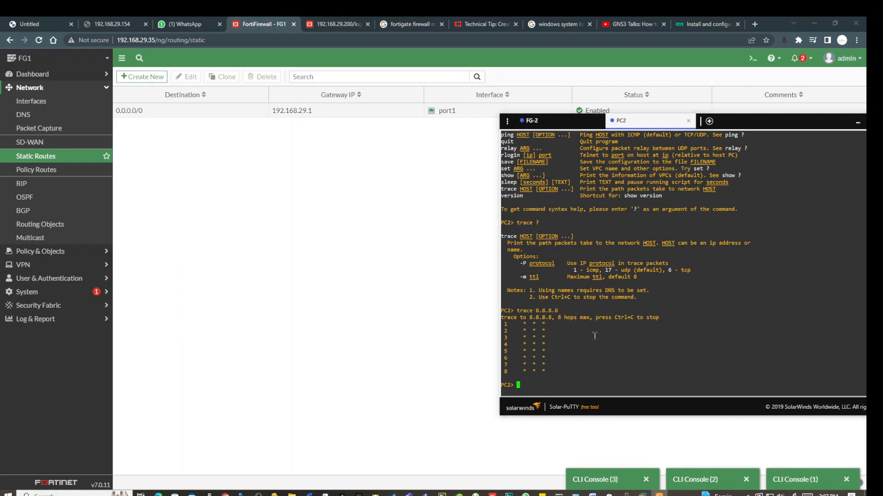
text(trace ?)
key(Up)
key(Up)
key(Return)
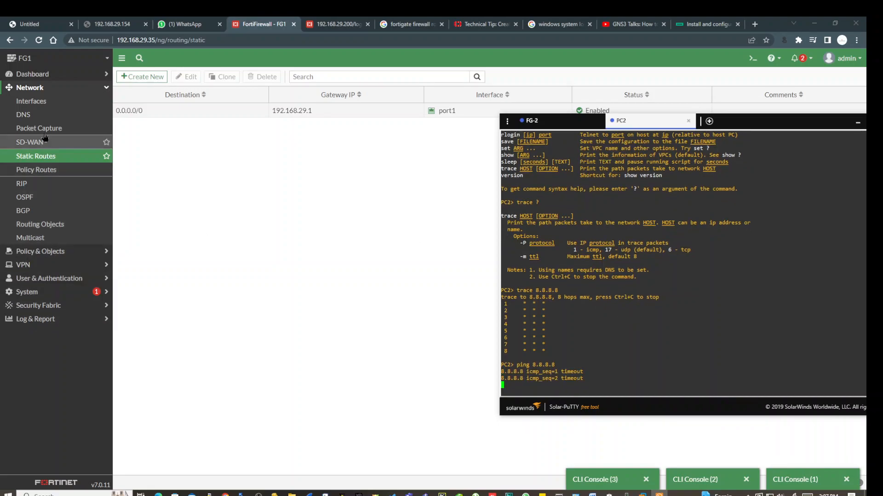
Check the Firewall Policy list, which holds only Implicit Deny, and start a new policy.
click(56, 255)
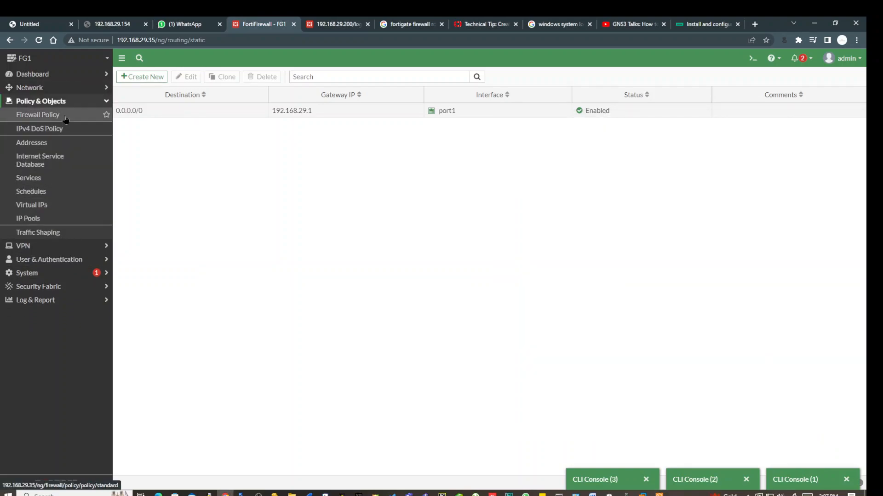
click(66, 117)
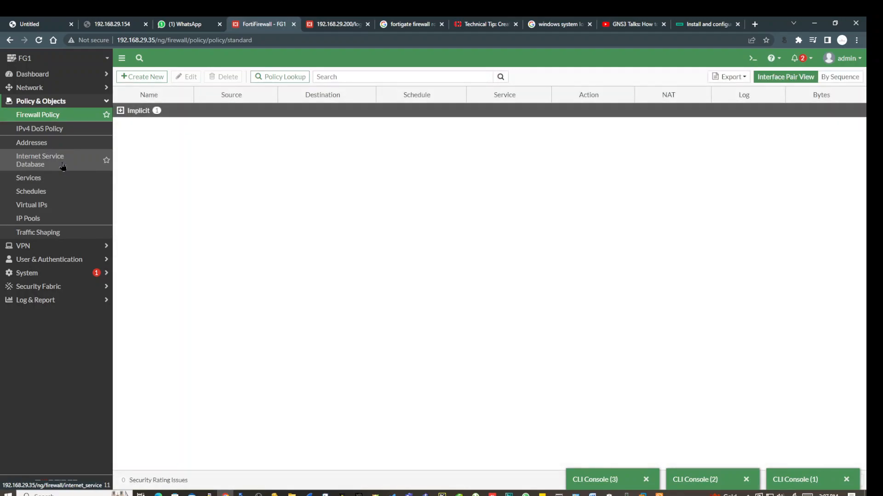
click(119, 111)
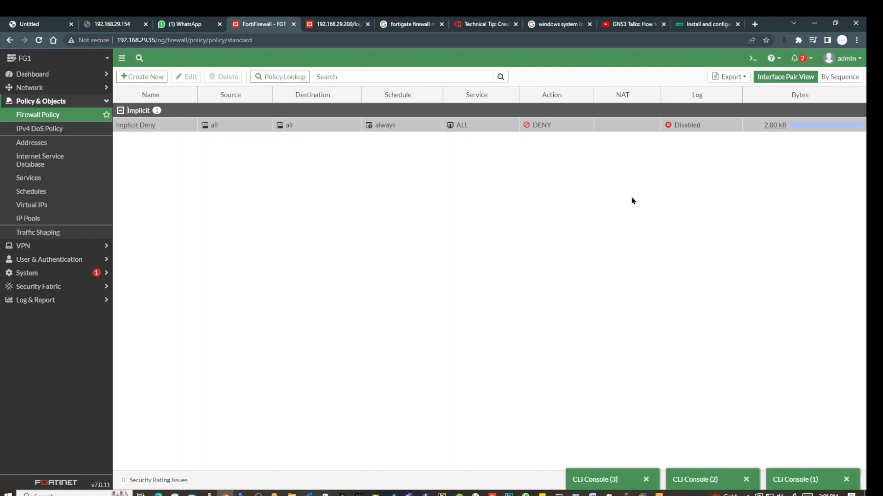
click(143, 77)
click(233, 101)
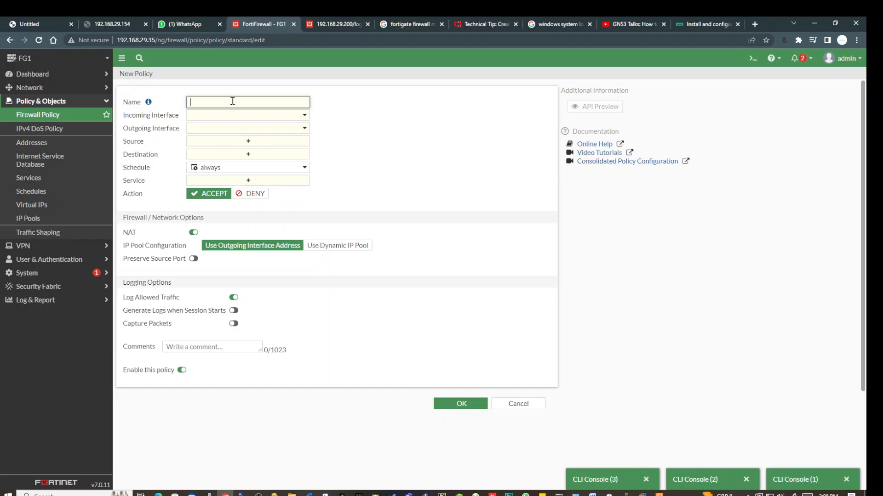
Name the policy 'lan to internet', from LAN (port2) to port1, with source all.
text(lan to internet)
click(276, 118)
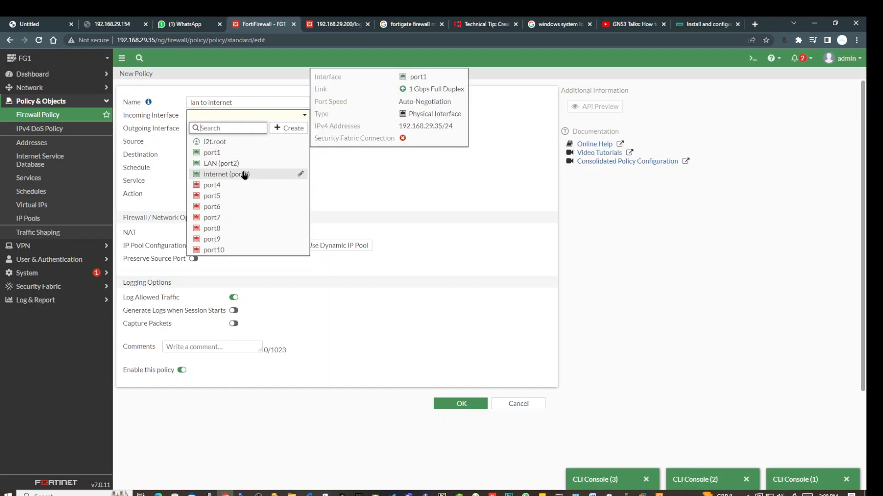
click(225, 164)
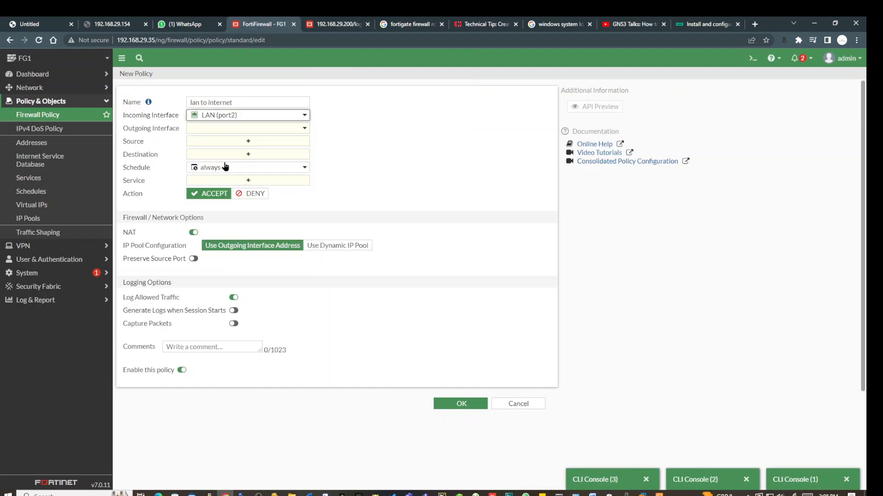
click(293, 131)
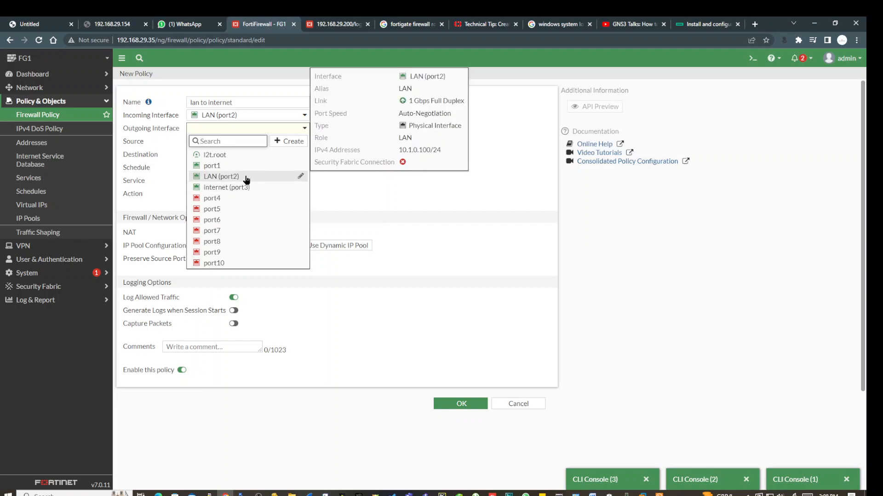
click(238, 166)
click(249, 142)
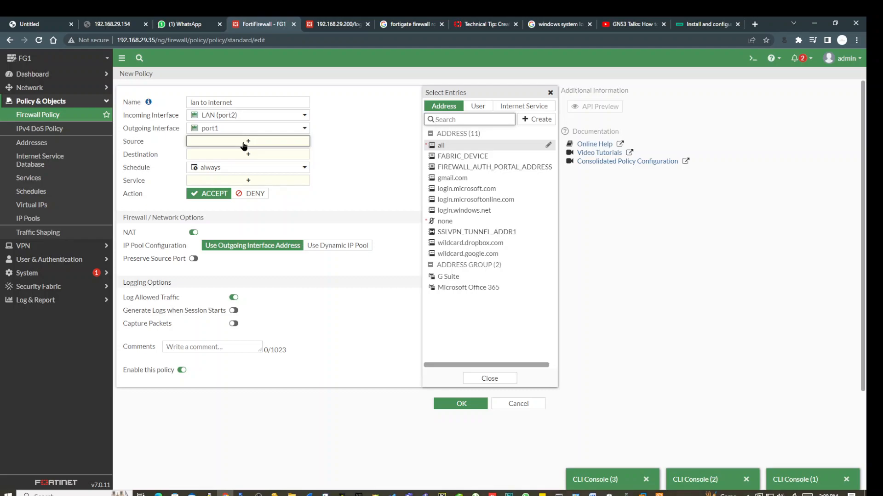
click(453, 148)
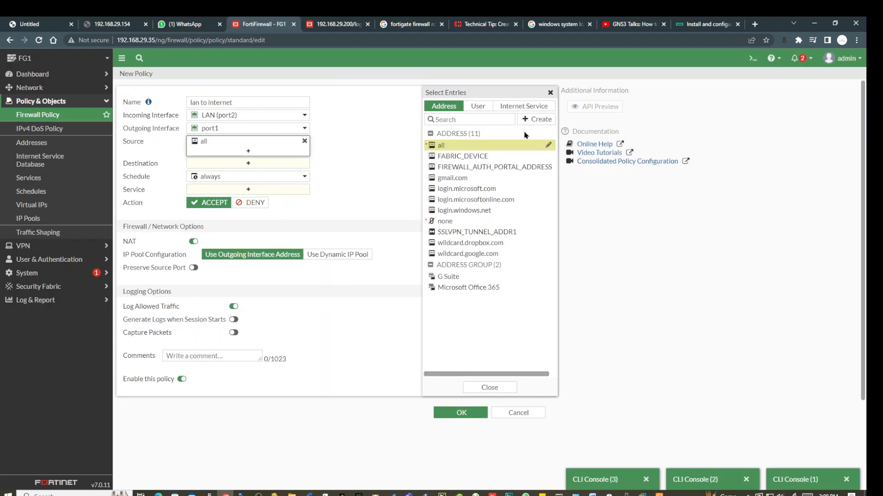
click(536, 121)
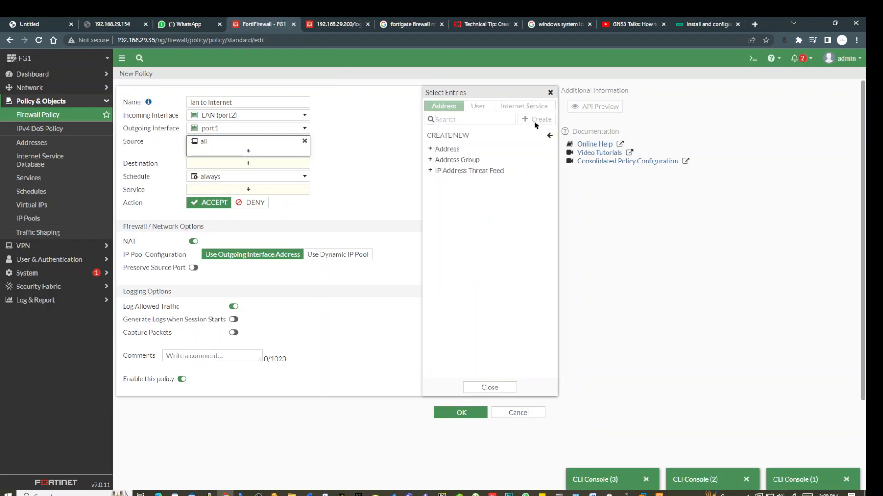
Cancel the new address form, remove 'all' from the source, and try saving the policy.
click(446, 149)
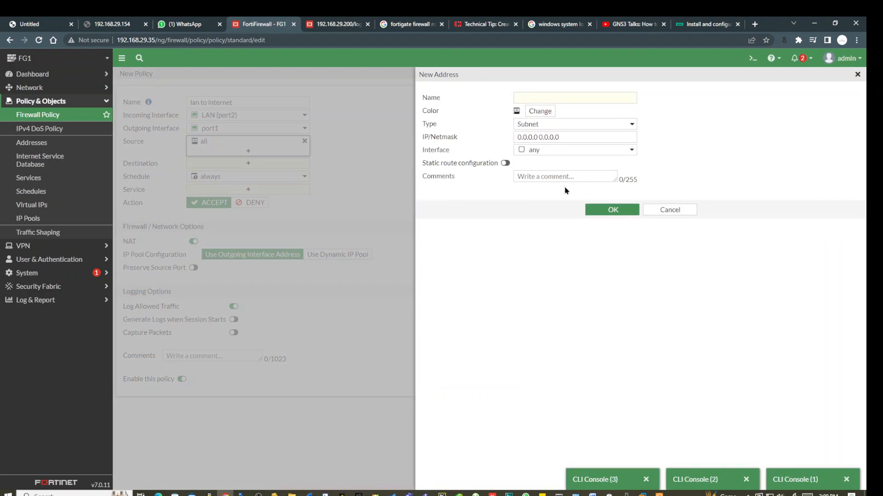
click(562, 97)
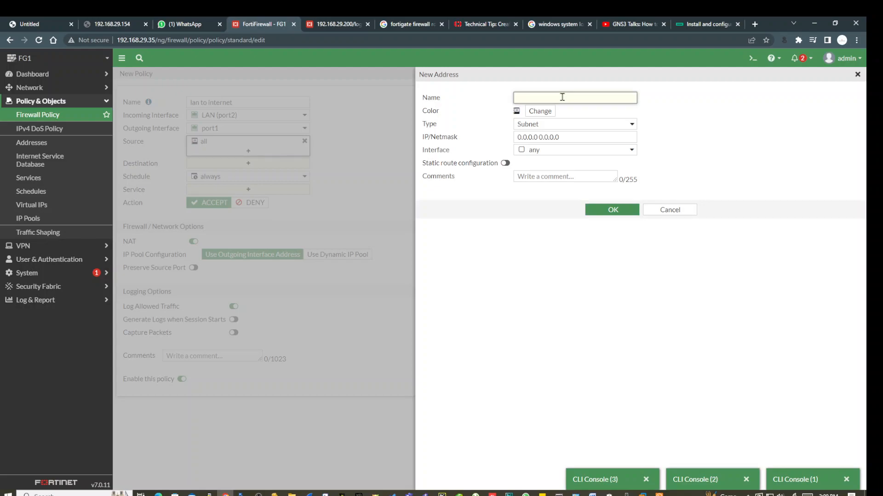
click(665, 214)
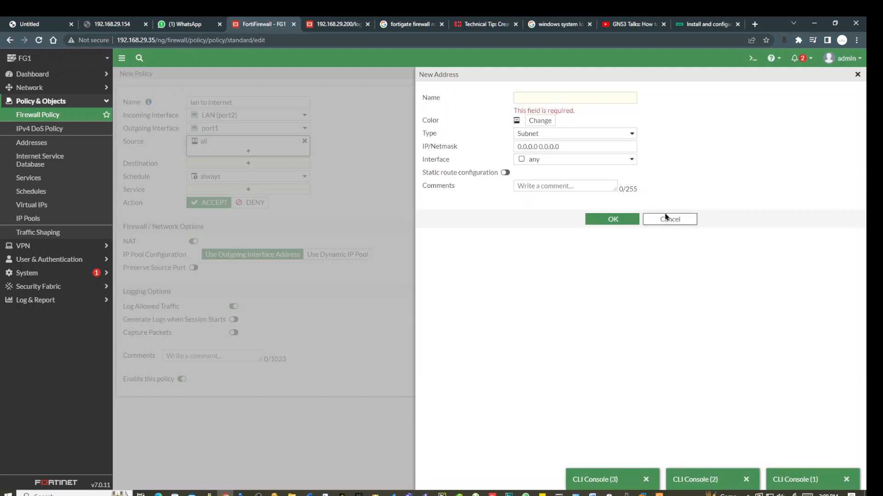
click(665, 218)
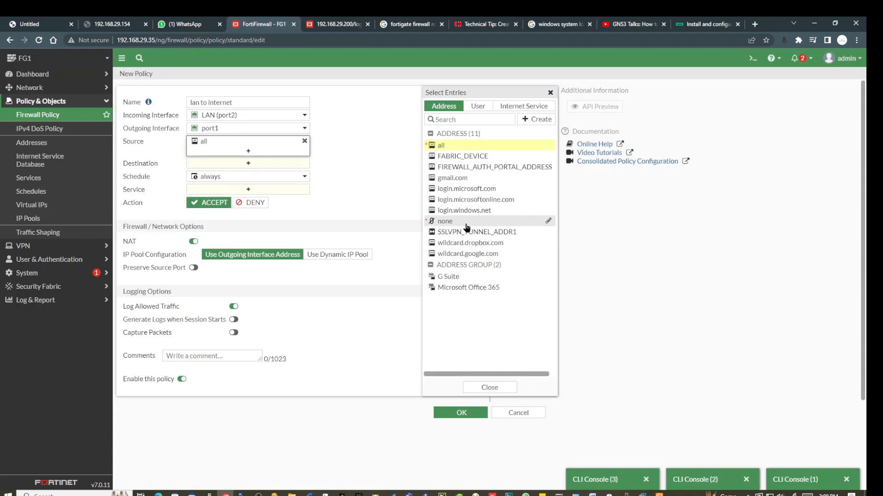
click(456, 148)
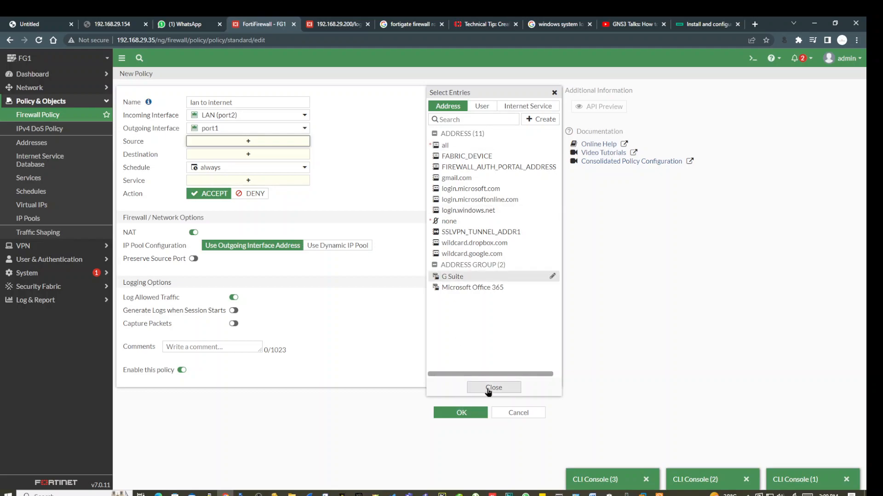
click(461, 411)
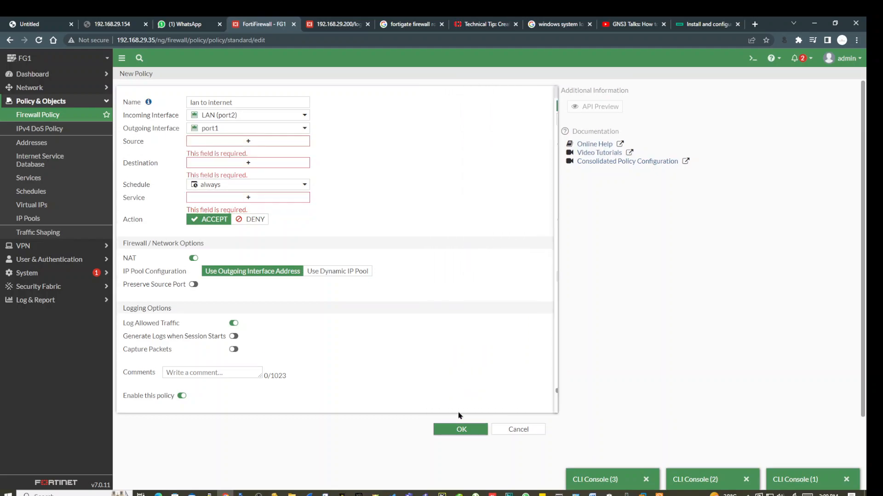
Set both the source and destination addresses to all.
click(245, 141)
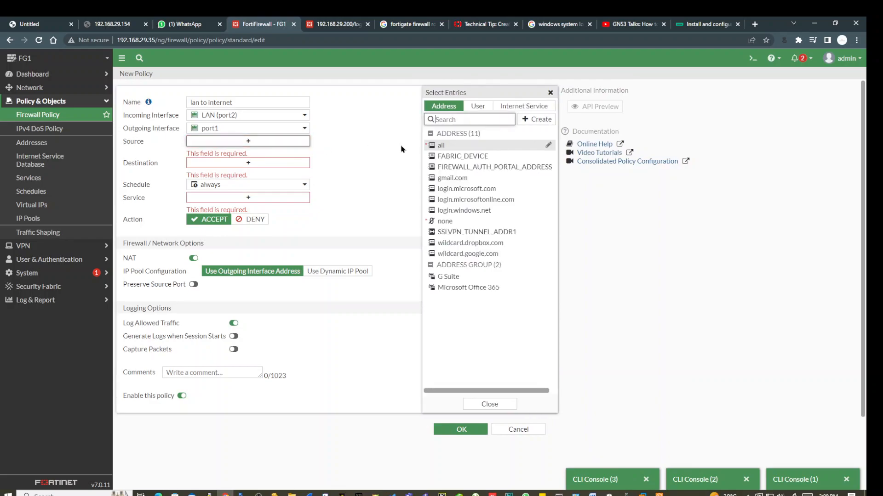
click(444, 146)
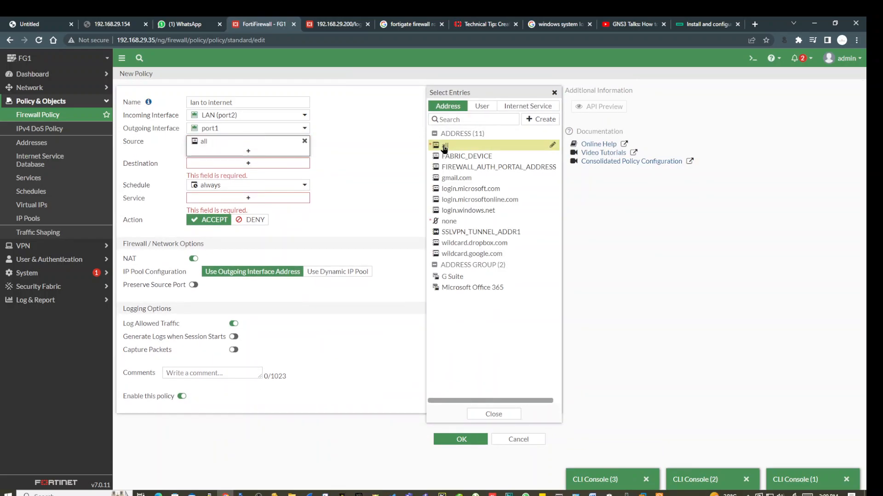
click(249, 164)
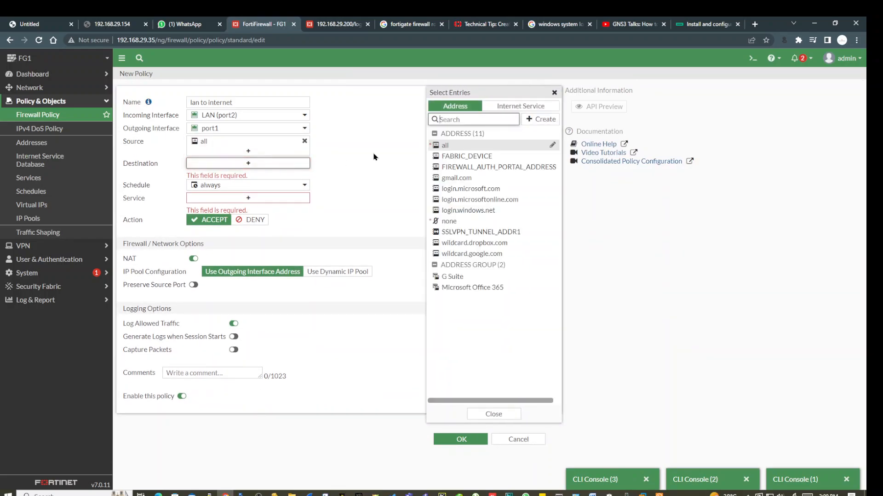
click(446, 145)
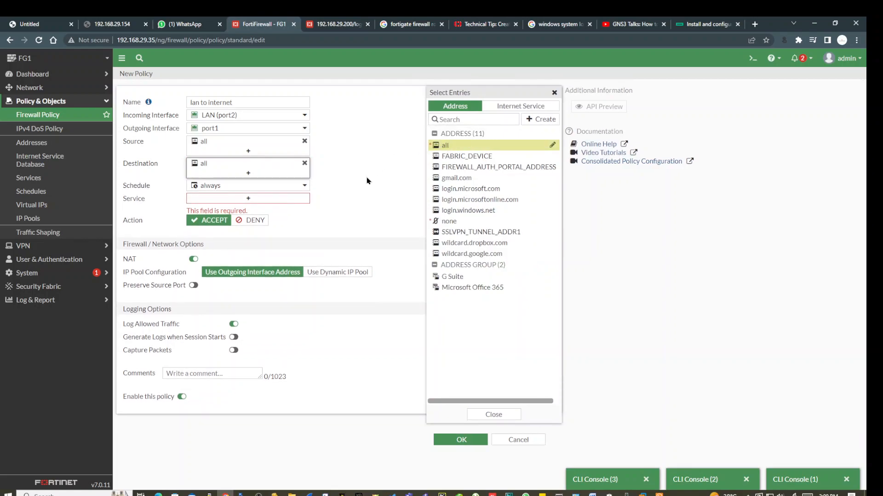
click(299, 186)
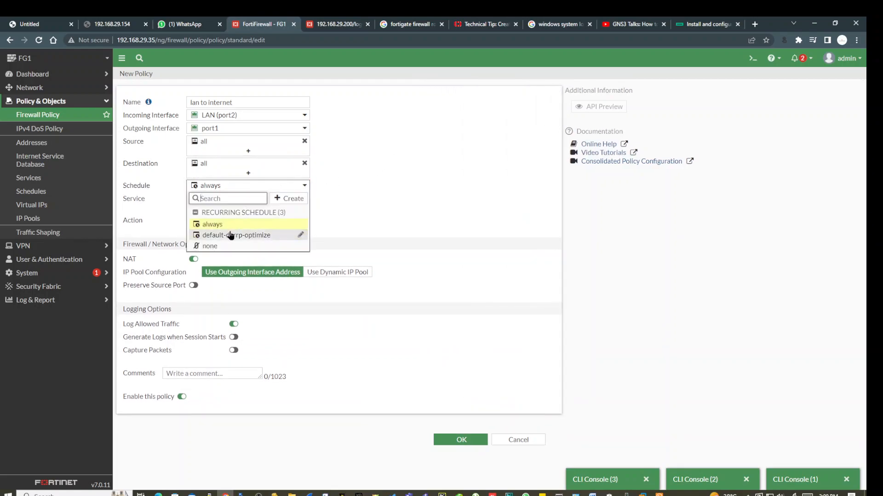
Keep the policy schedule set to always.
mouse_move(225, 250)
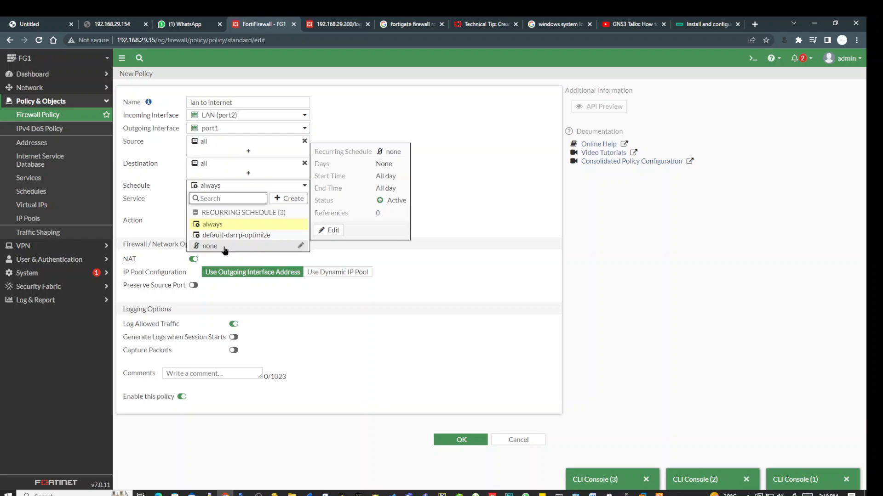
click(476, 211)
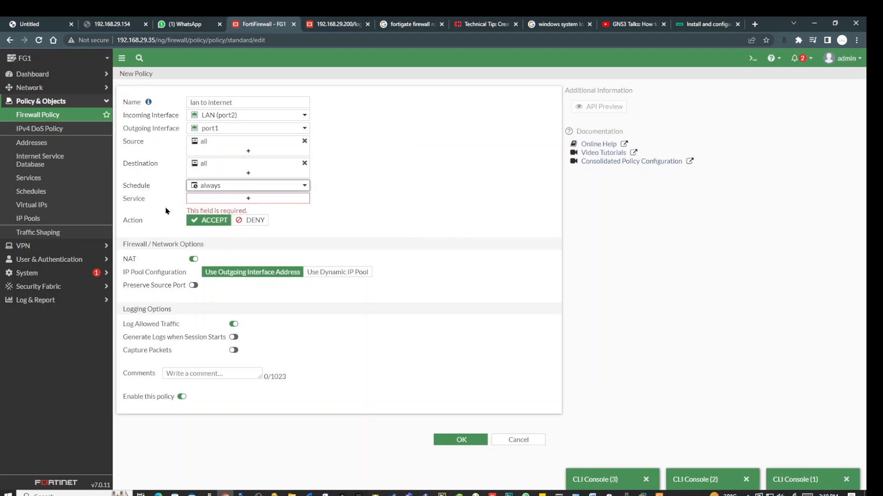
Browse the available services in the policy's service picker.
click(247, 198)
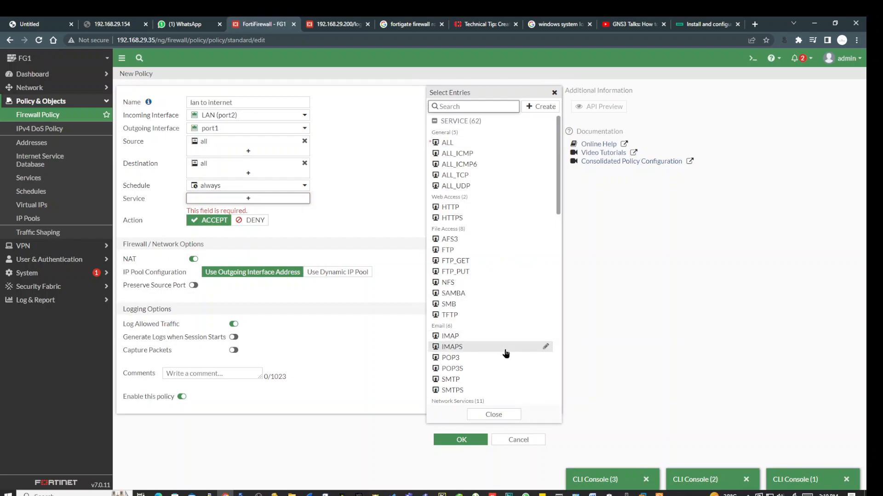
mouse_move(506, 353)
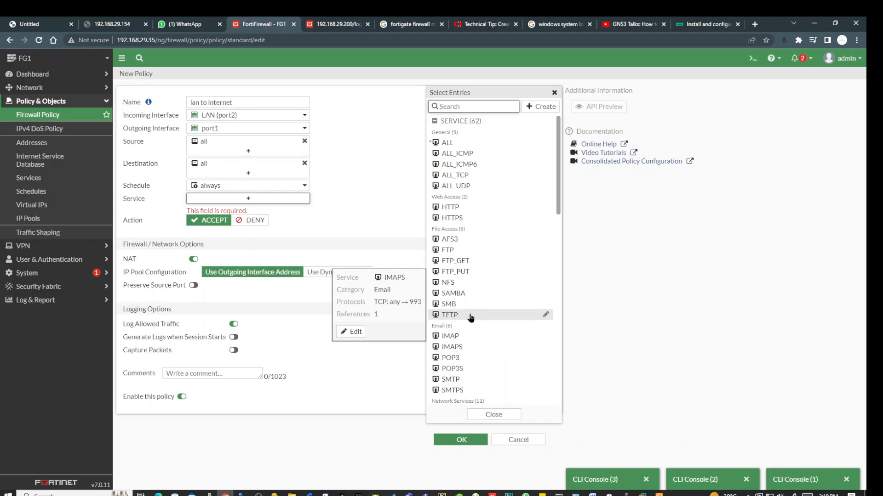
mouse_move(469, 316)
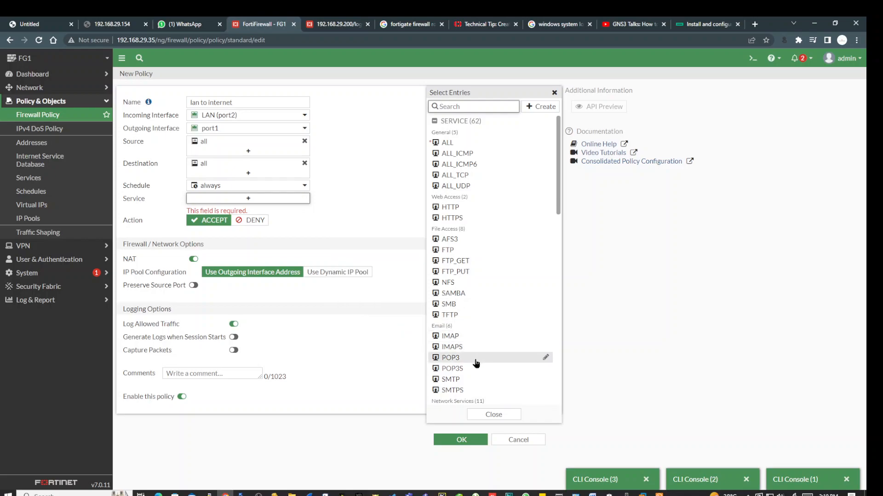
scroll(476, 379, down, 2)
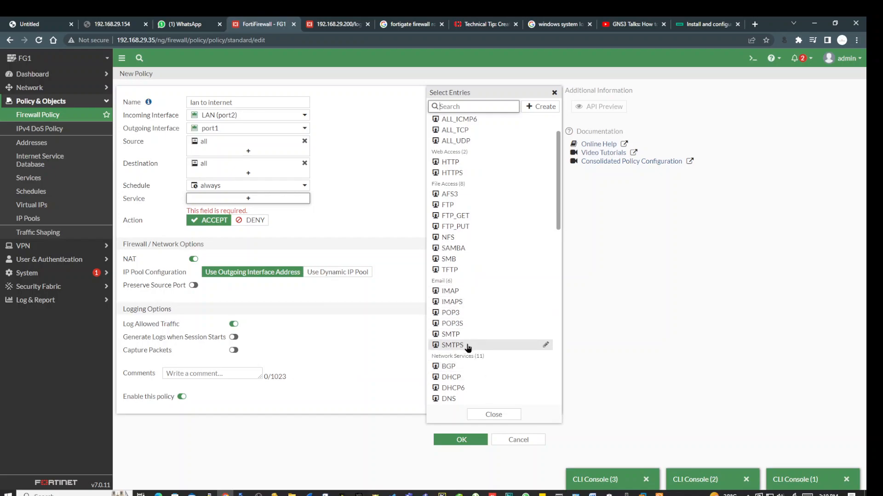
scroll(469, 343, down, 2)
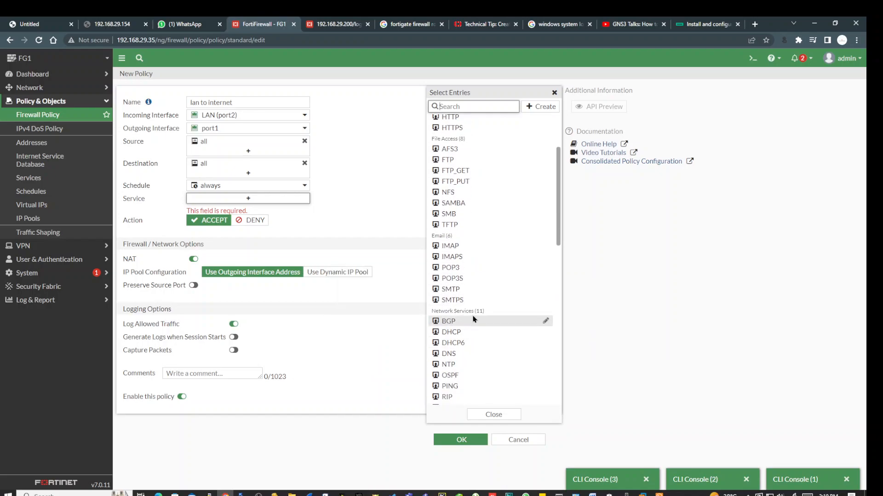
scroll(473, 318, down, 8)
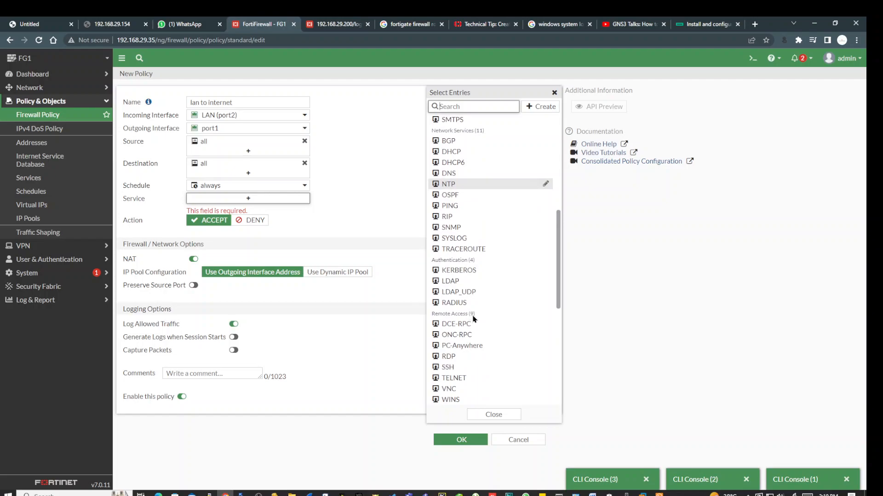
scroll(477, 353, down, 4)
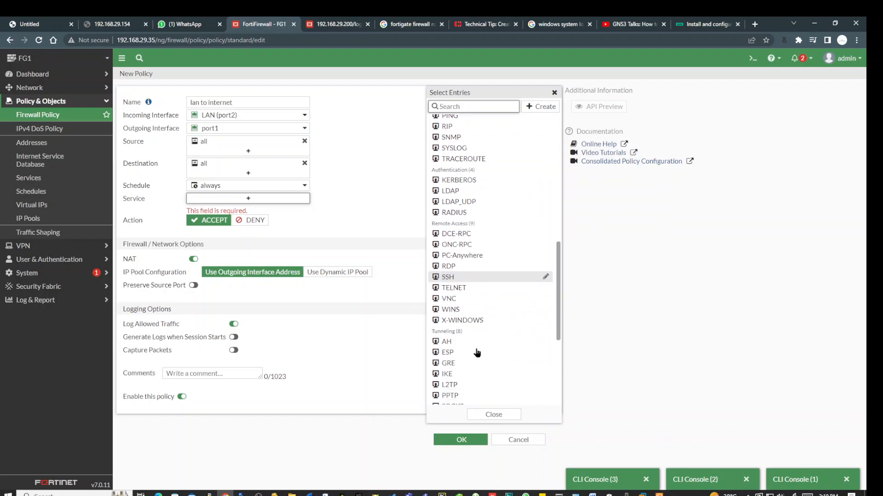
scroll(477, 353, down, 8)
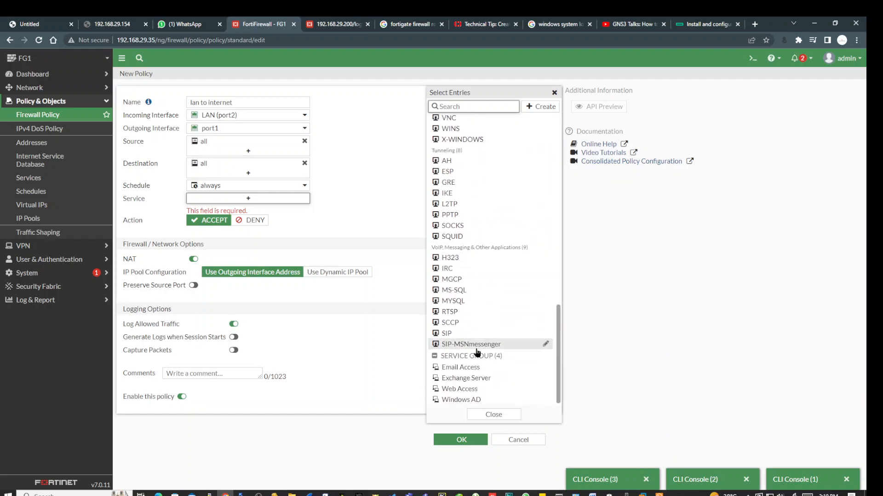
scroll(478, 388, up, 6)
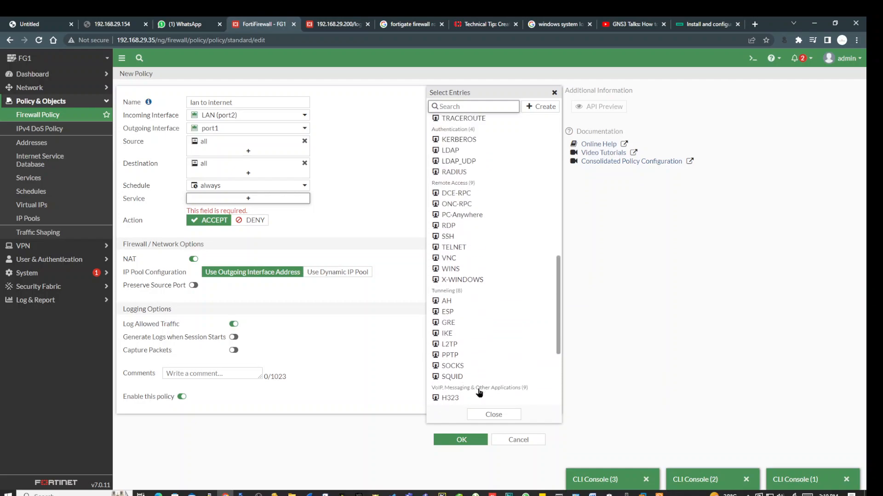
scroll(479, 392, up, 17)
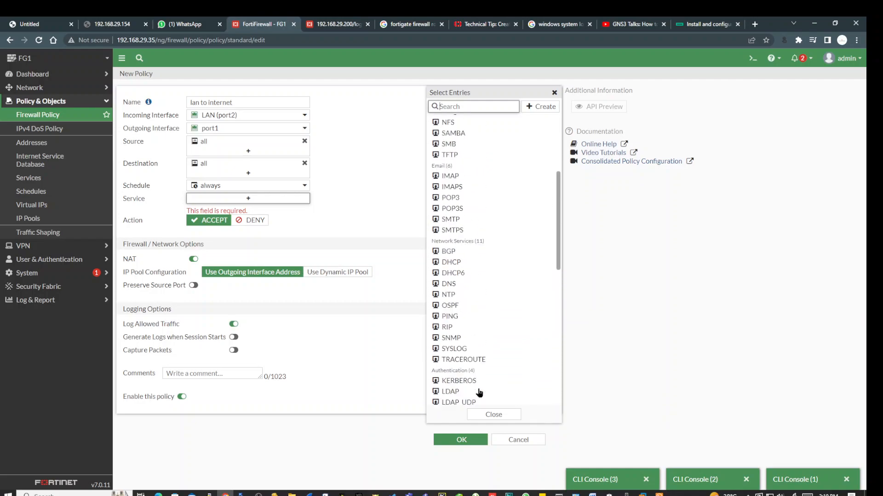
click(528, 110)
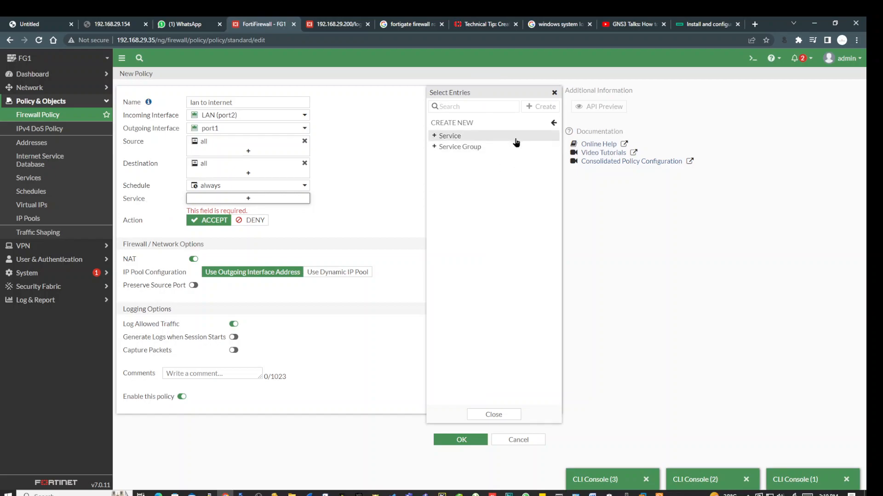
click(494, 415)
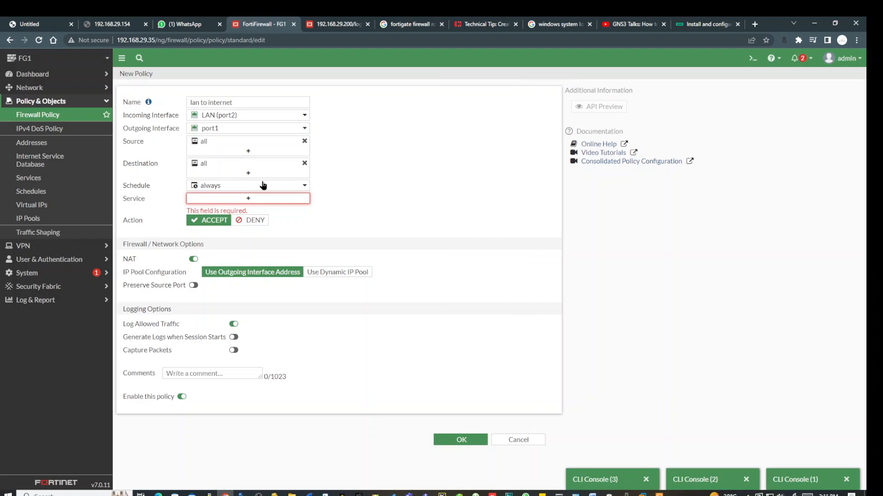
Add ALL as the policy service and confirm NAT stays enabled.
click(248, 199)
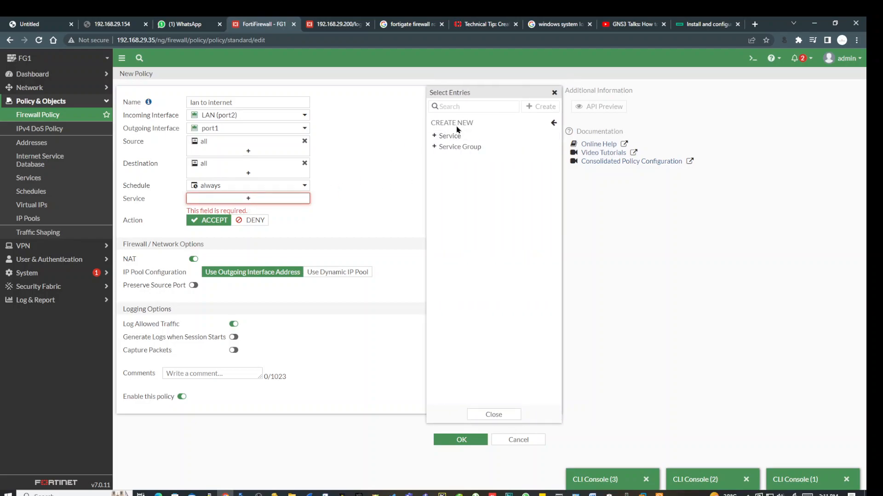
click(553, 123)
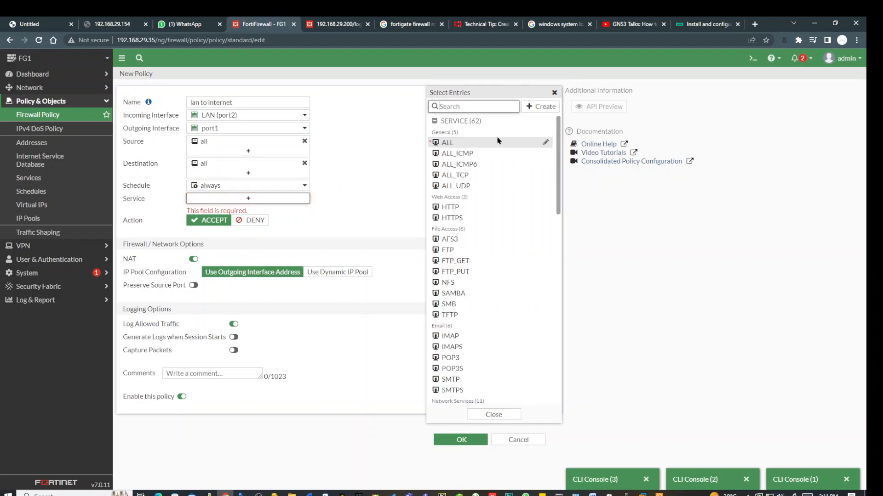
click(459, 143)
click(367, 192)
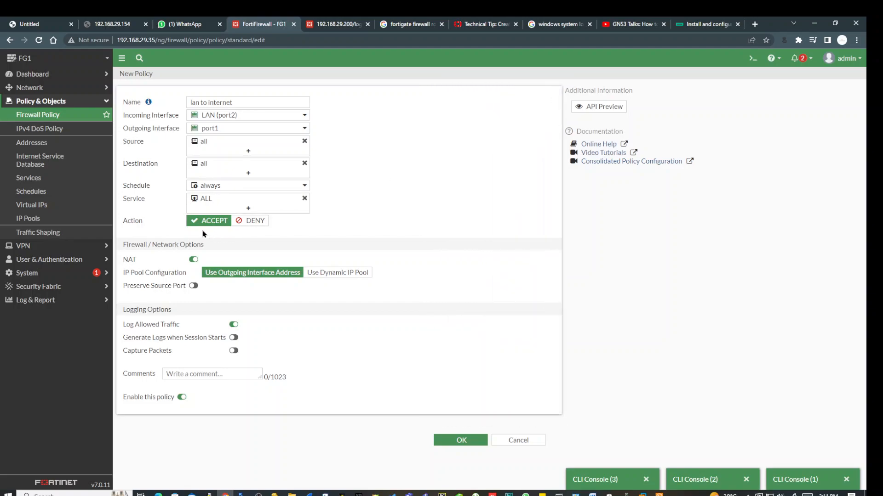
click(194, 260)
click(193, 260)
click(457, 314)
Save the 'lan to internet' policy and inspect its all/all source and destination in the list.
click(462, 441)
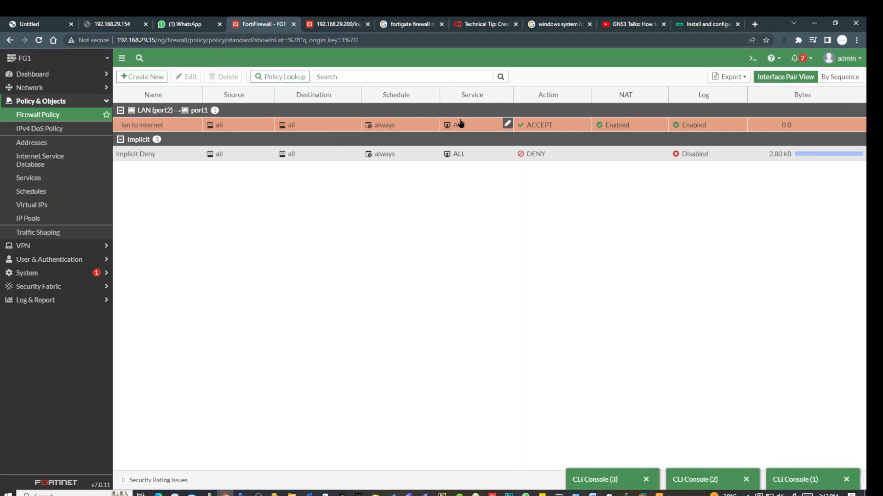
mouse_move(293, 126)
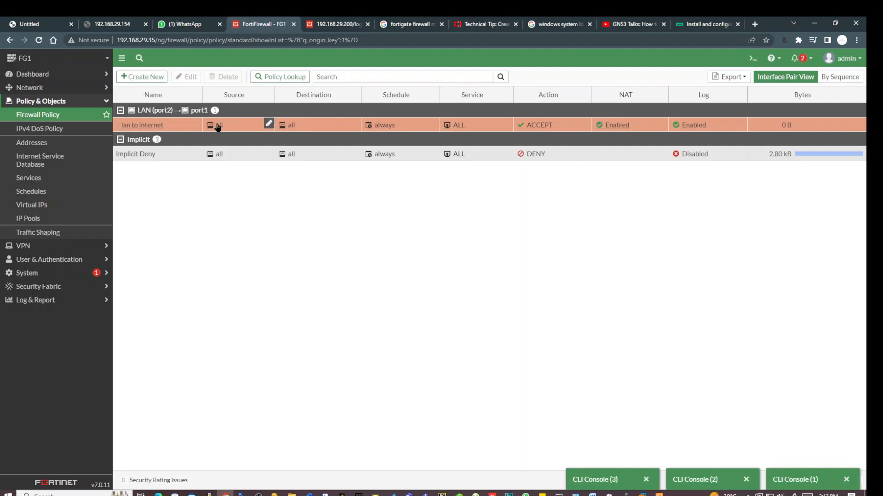
mouse_move(218, 125)
click(143, 77)
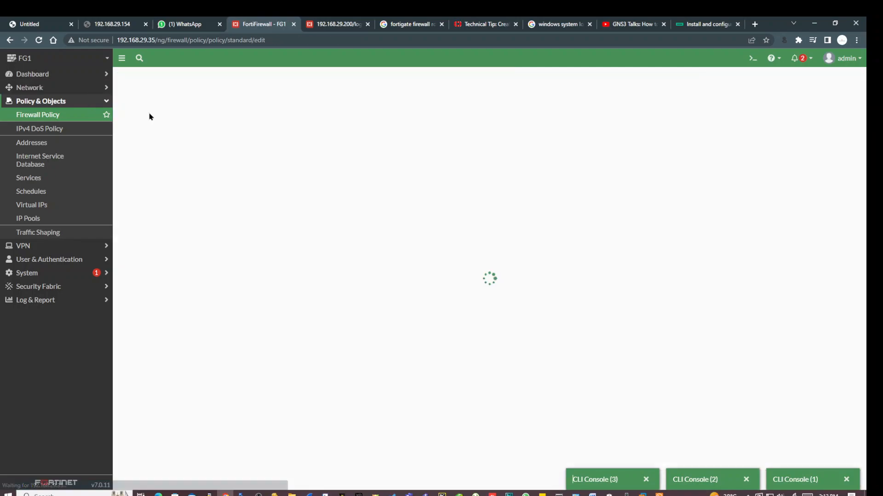
click(244, 102)
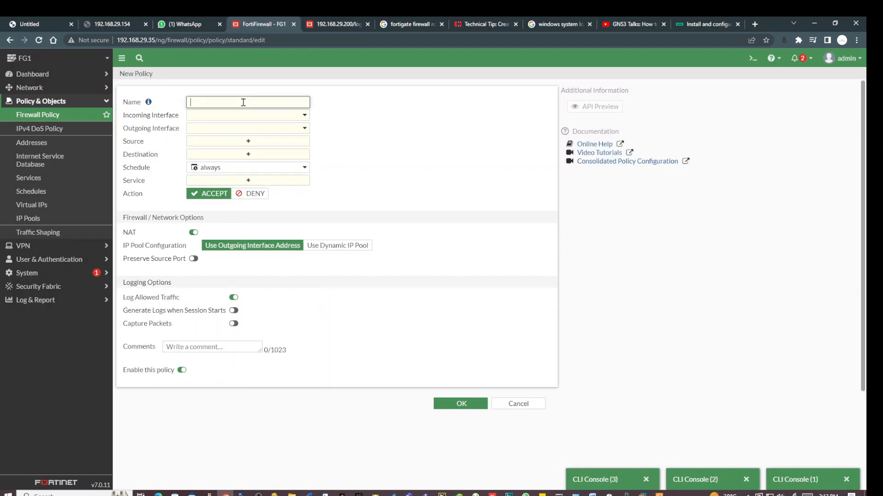
click(510, 404)
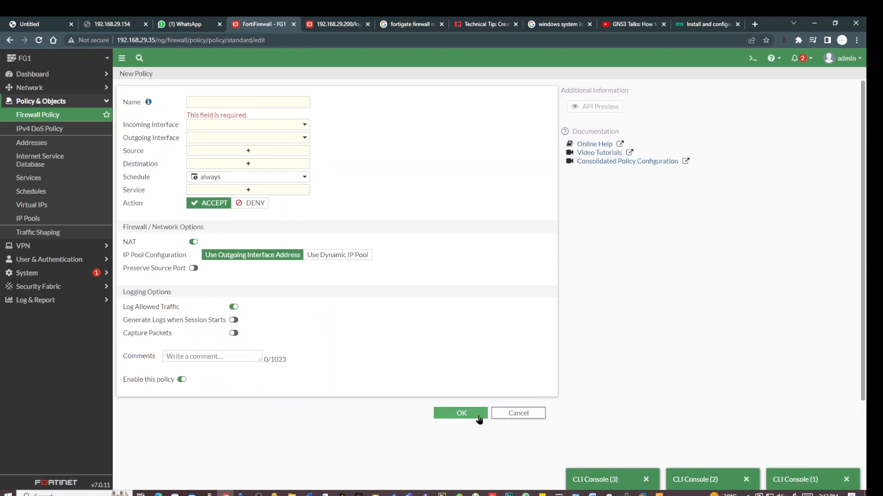
click(507, 414)
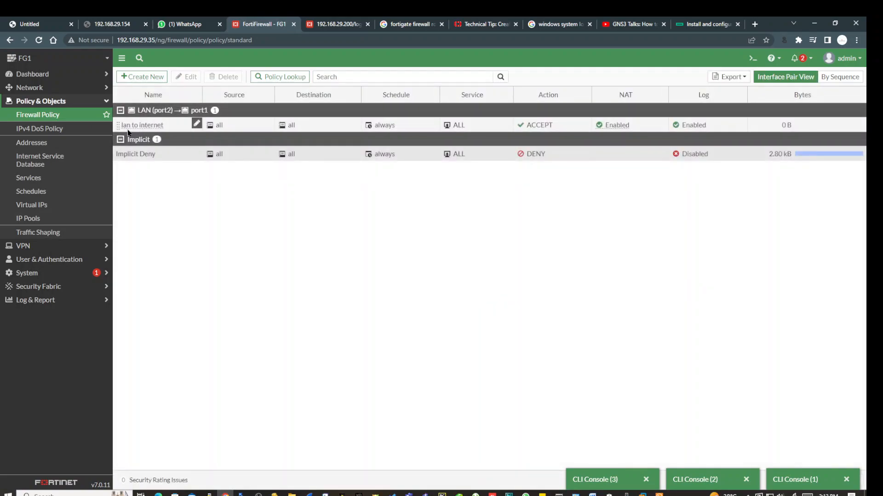
drag(120, 131, 124, 162)
right_click(123, 162)
click(125, 173)
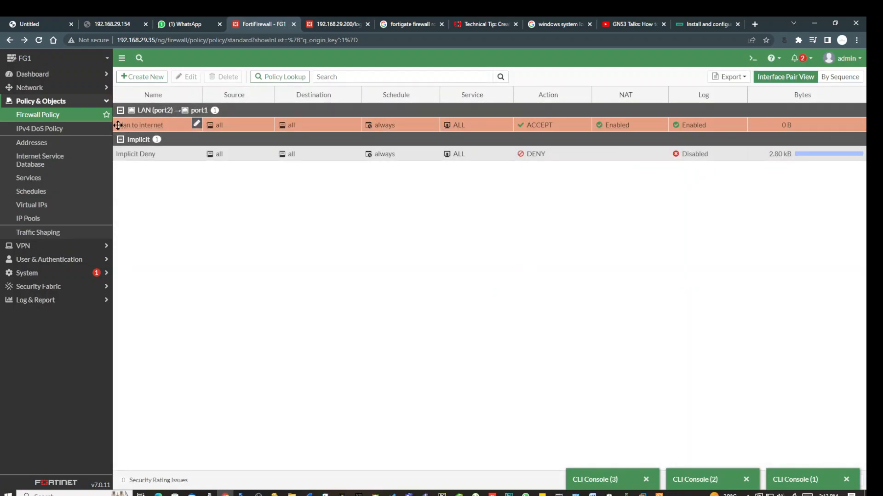
drag(117, 125, 131, 197)
drag(117, 124, 123, 185)
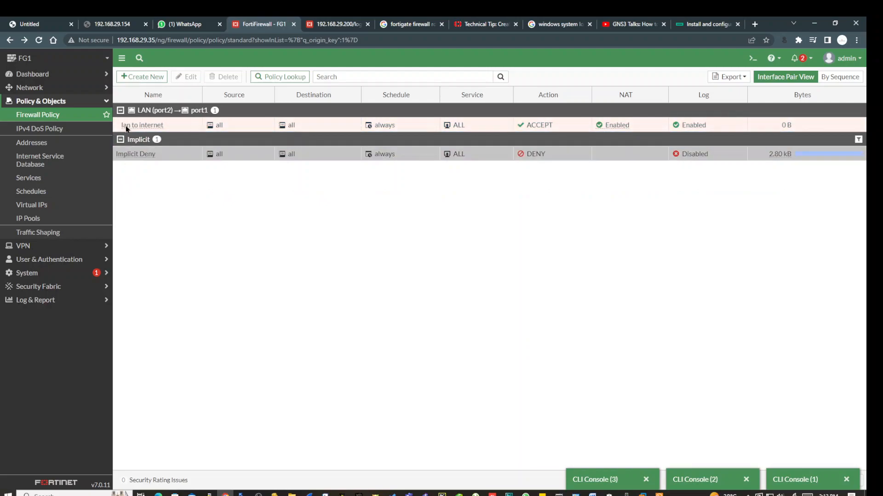
drag(118, 124, 118, 98)
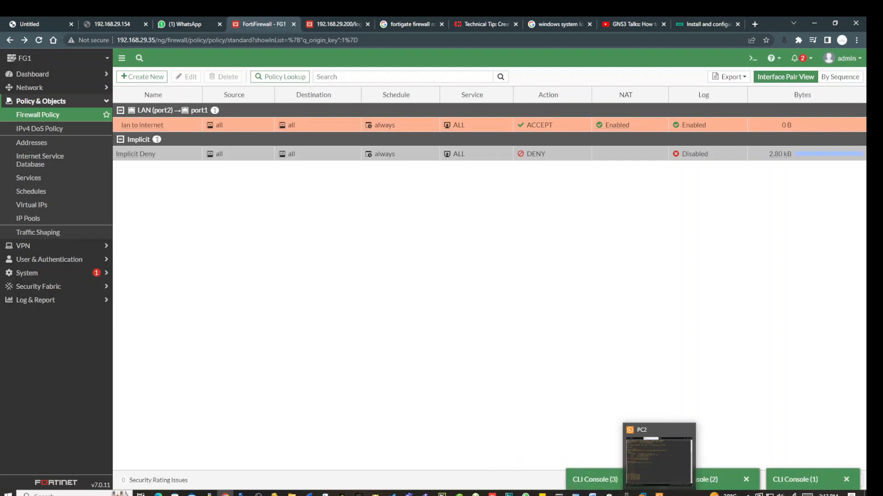
Rerun ping 8.8.8.8 from PC2's console, getting five replies at ttl=52, and return to the policy list.
click(658, 495)
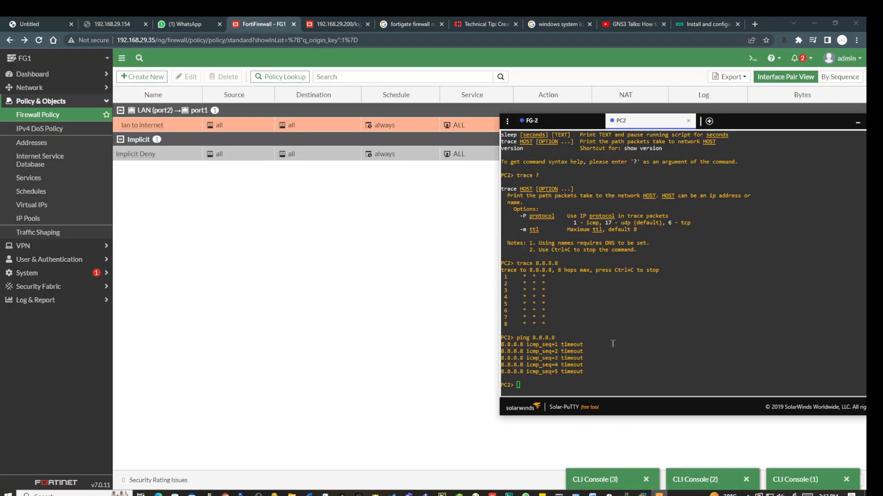
key(Up)
key(Return)
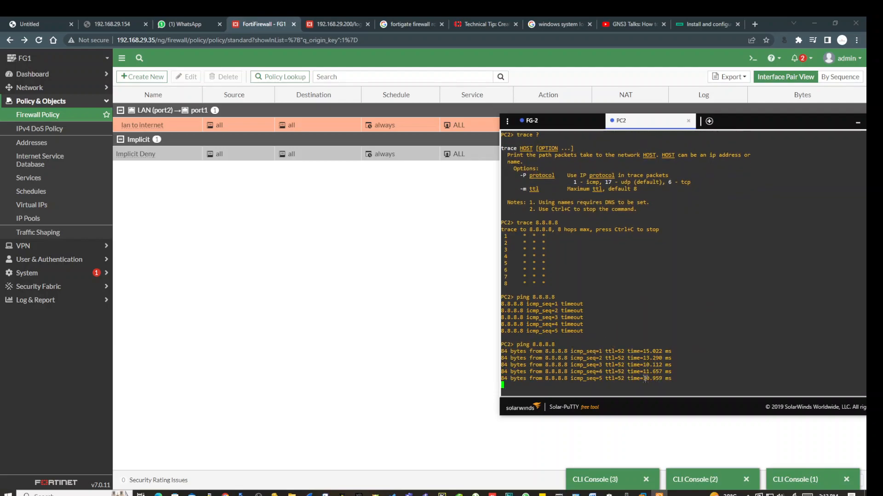
click(300, 279)
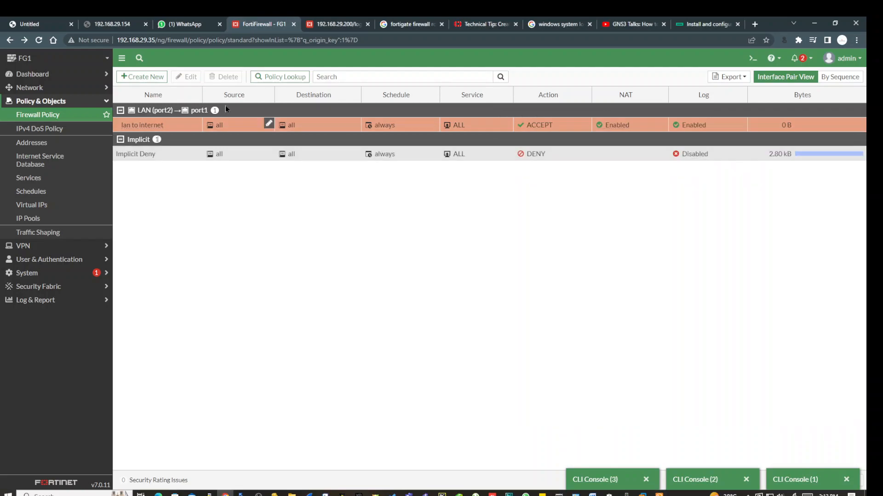
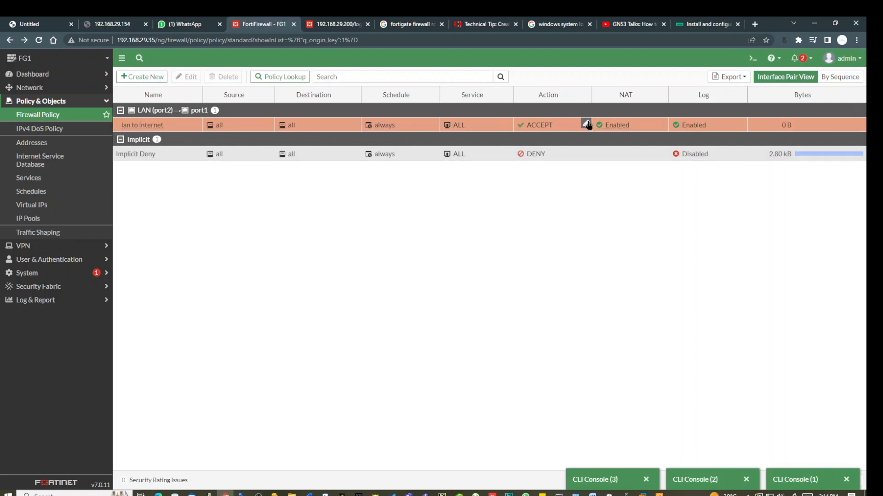
Start a new firewall policy named 'deny internet'.
click(138, 77)
click(237, 102)
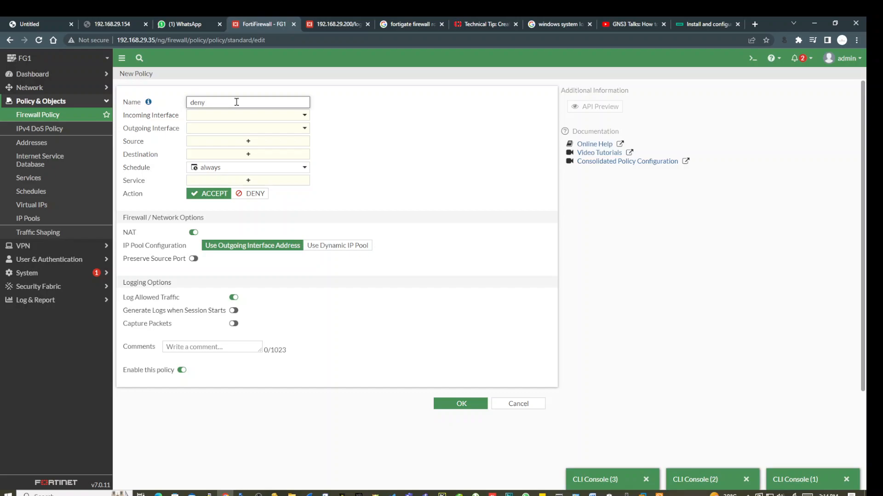
text(deny internet)
Set the policy's incoming interface to LAN (port2) and outgoing interface to port1.
click(240, 116)
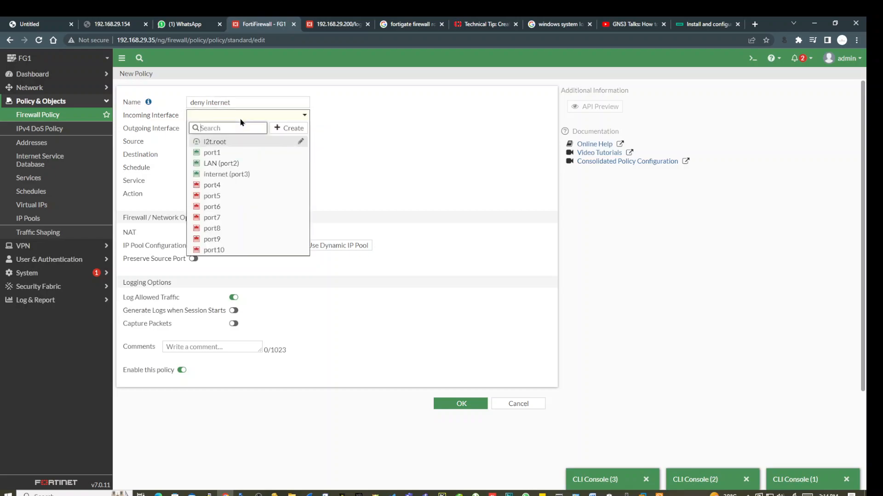
click(234, 155)
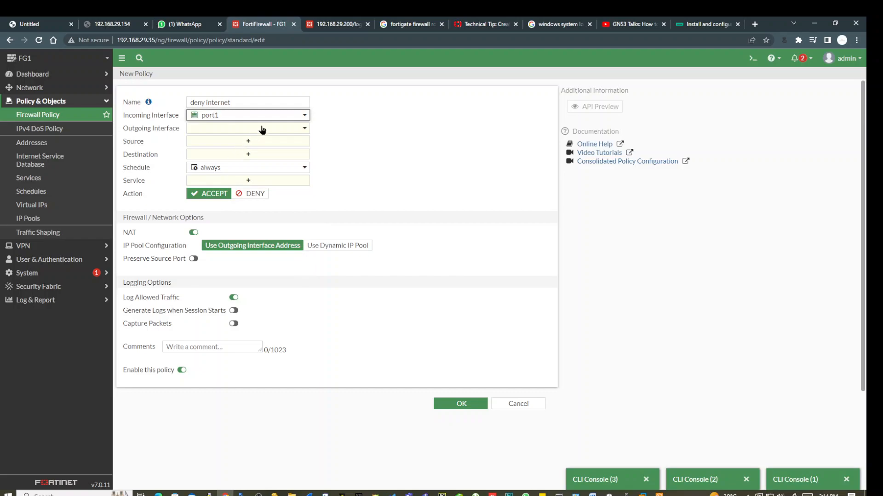
click(272, 119)
click(235, 163)
click(246, 129)
click(238, 167)
Use 'all' as the source and begin creating a new destination address.
click(254, 142)
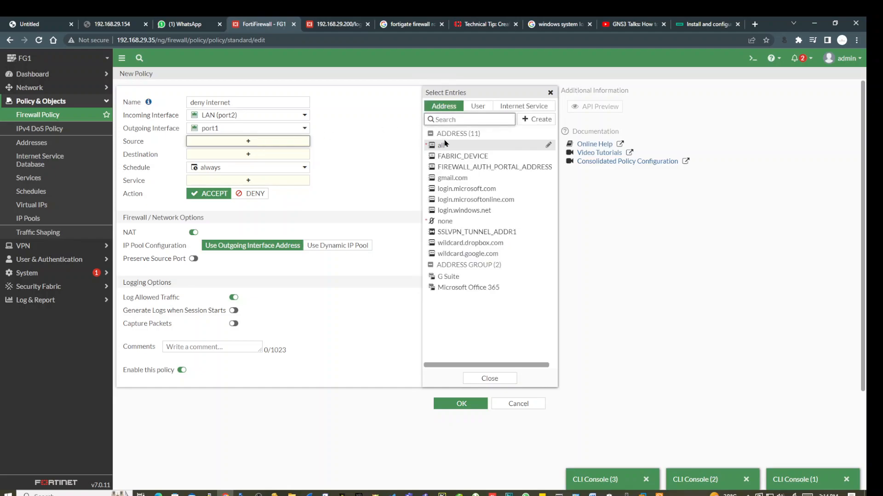
click(442, 145)
click(232, 168)
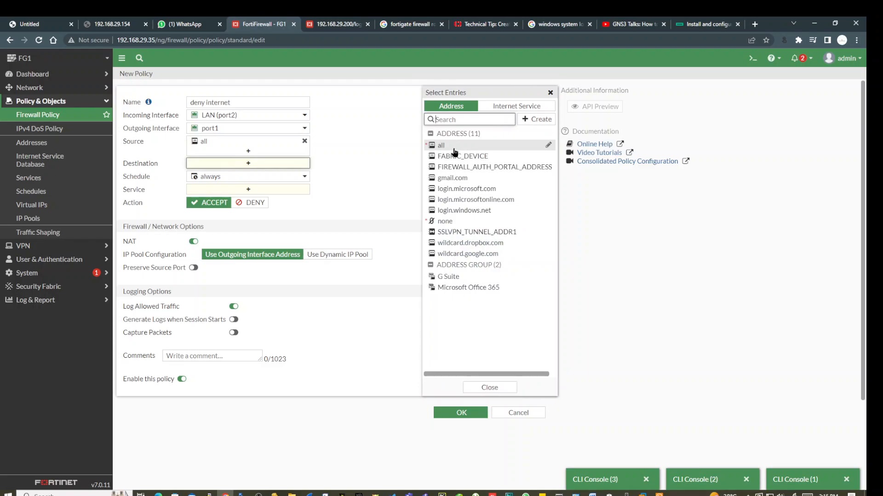
mouse_move(452, 151)
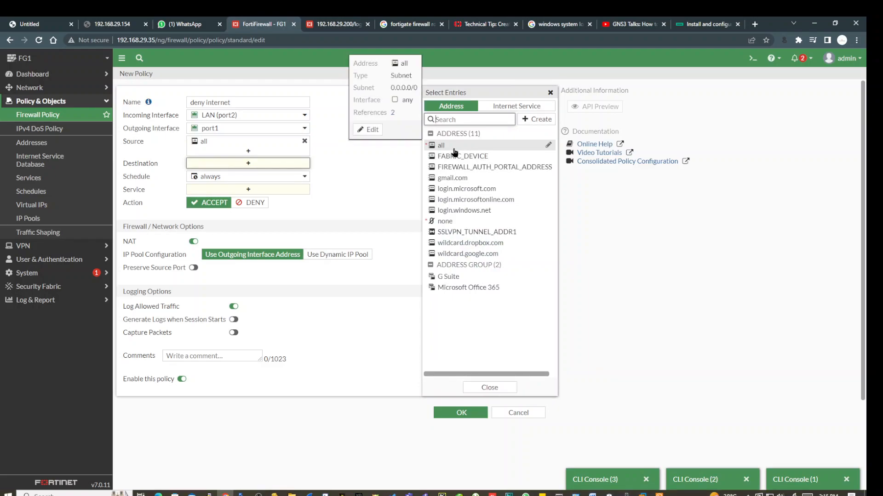
click(536, 120)
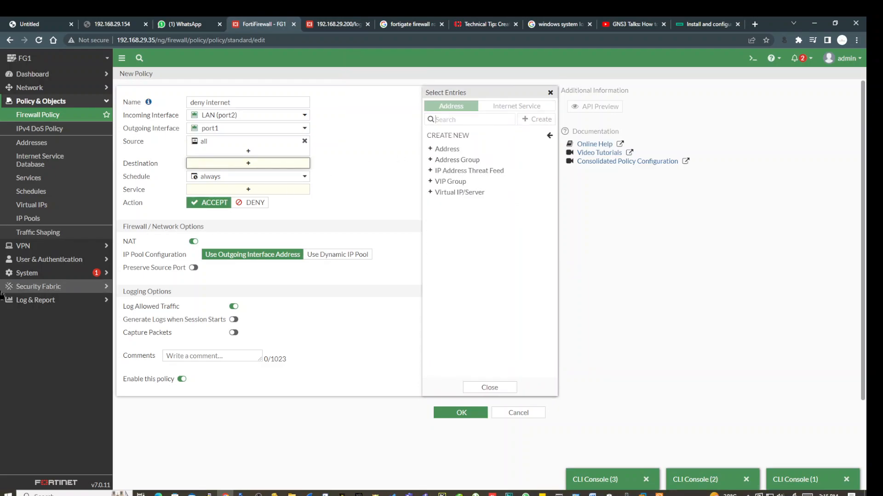
Name the new address 'deny' with subnet 8.8.8.8 255.255.255.255.
click(453, 149)
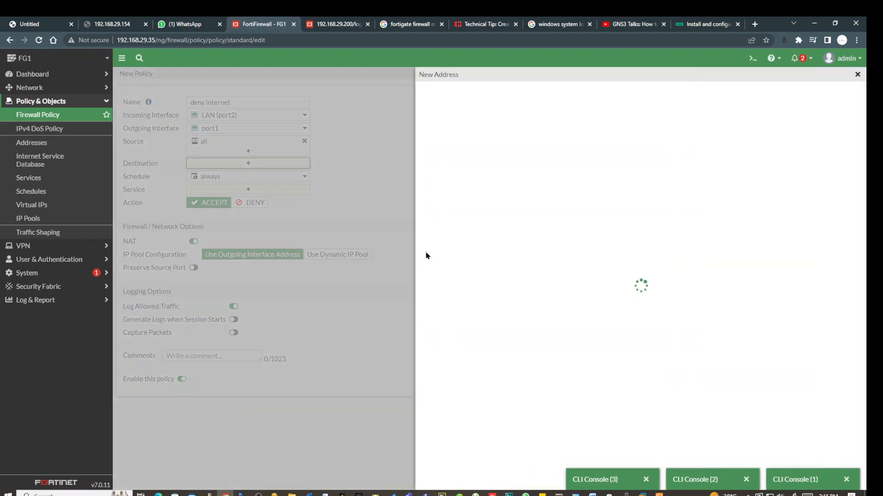
triple_click(568, 137)
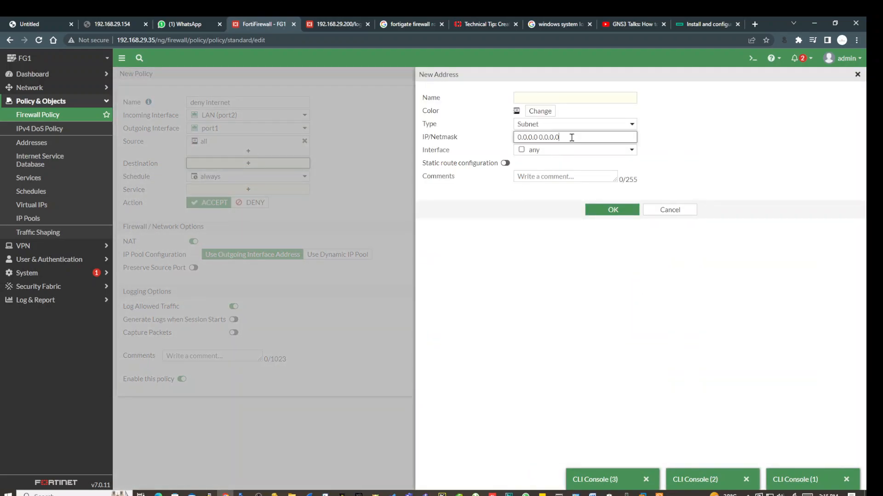
click(528, 102)
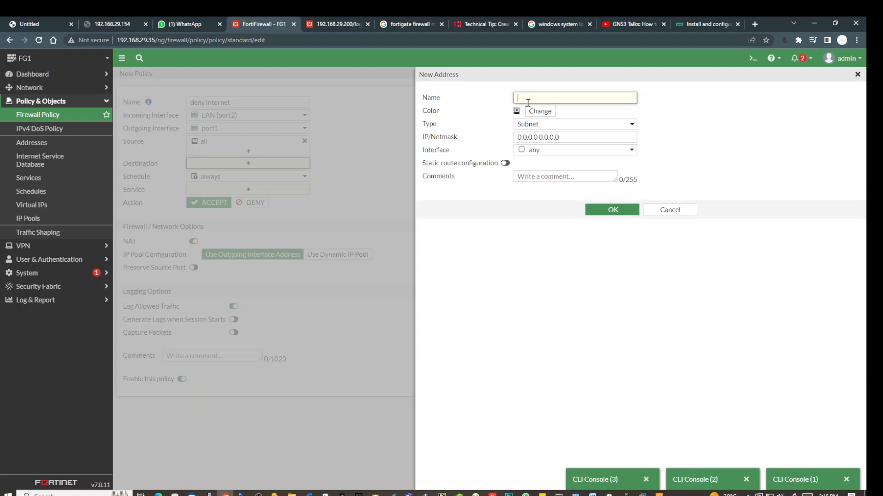
text(deny)
triple_click(568, 138)
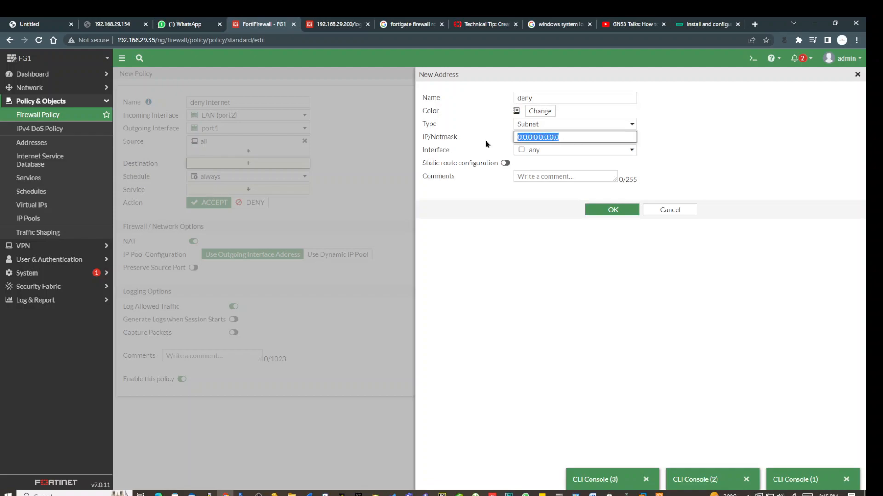
text(8.8.8.8 255.255.255)
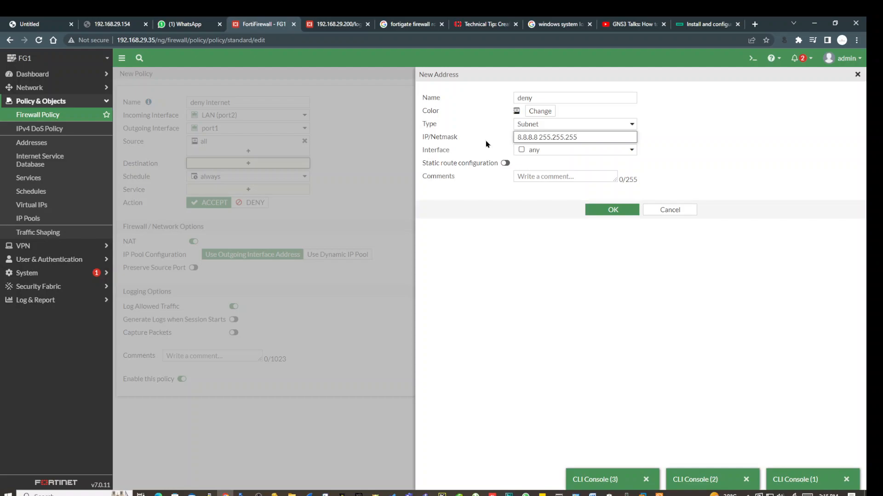
text(.255)
Set the 'deny' address interface to any and save it.
click(526, 150)
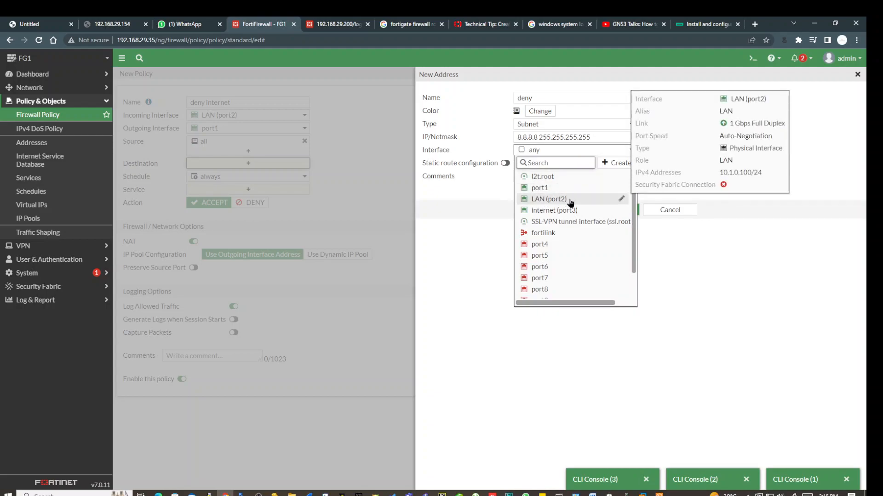
click(567, 200)
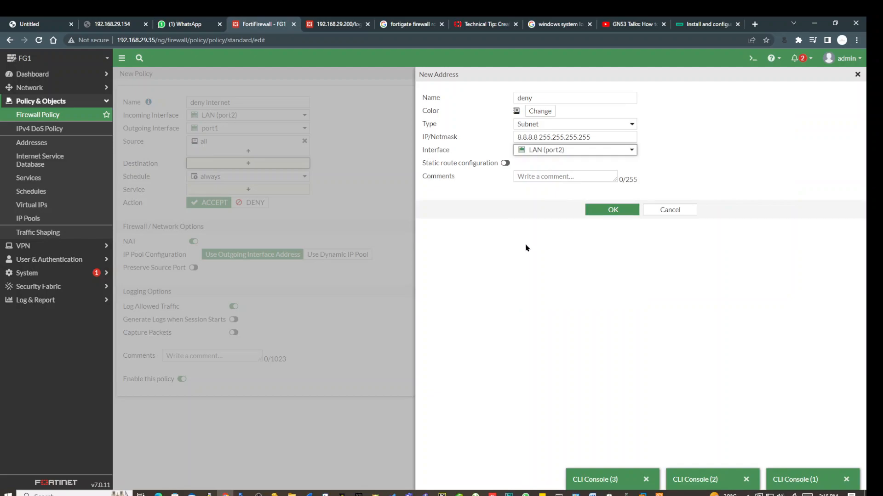
click(620, 152)
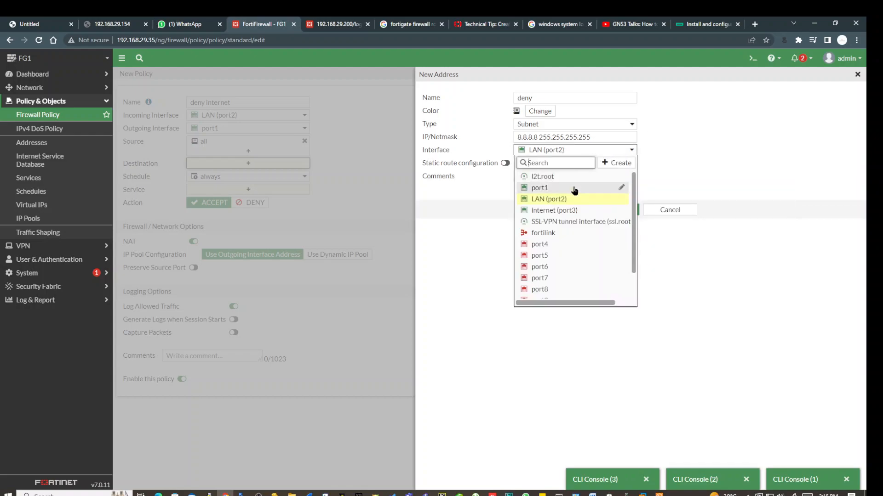
click(474, 212)
click(621, 151)
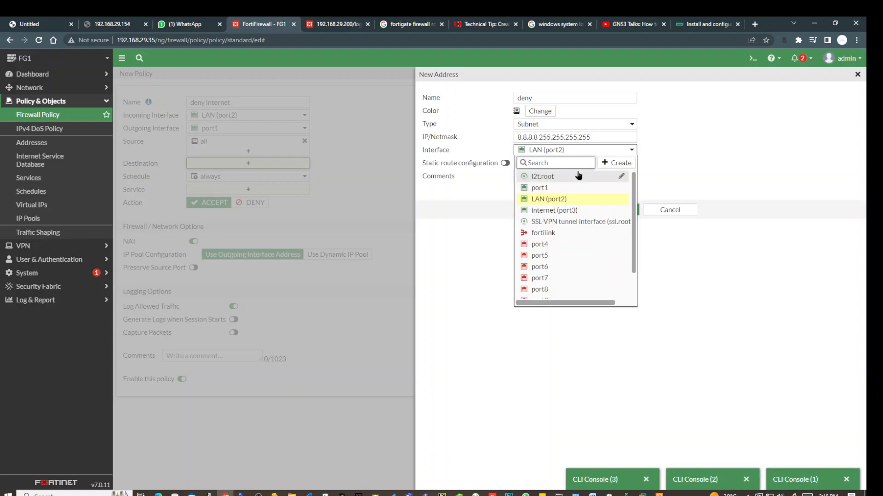
scroll(563, 204, down, 1)
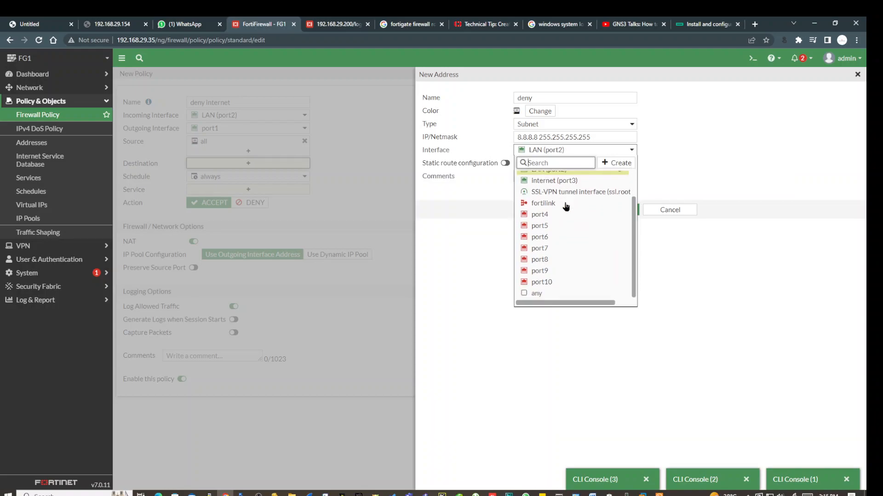
click(534, 296)
click(541, 293)
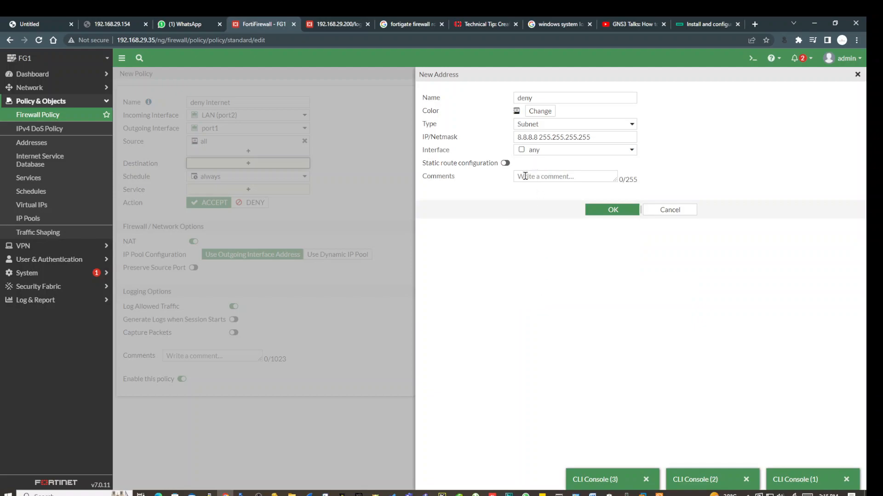
click(604, 212)
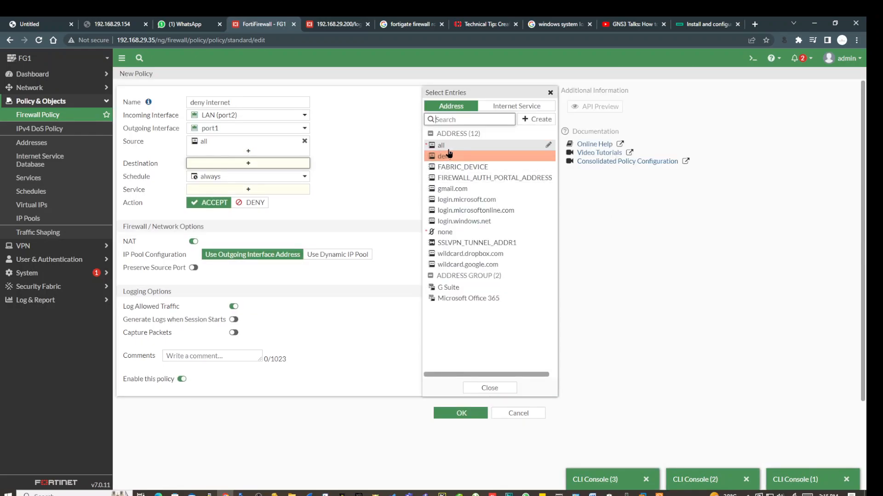
Give the policy destination 'deny', service ALL and action DENY, then save it.
mouse_move(450, 158)
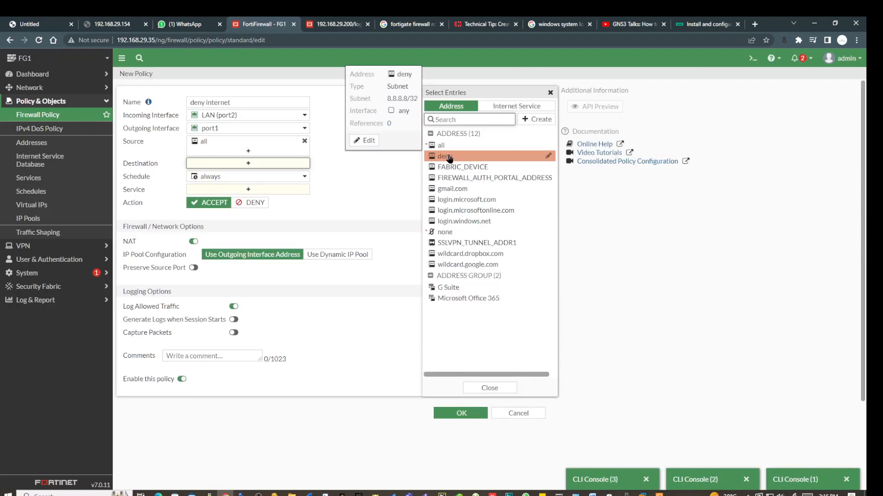
click(444, 157)
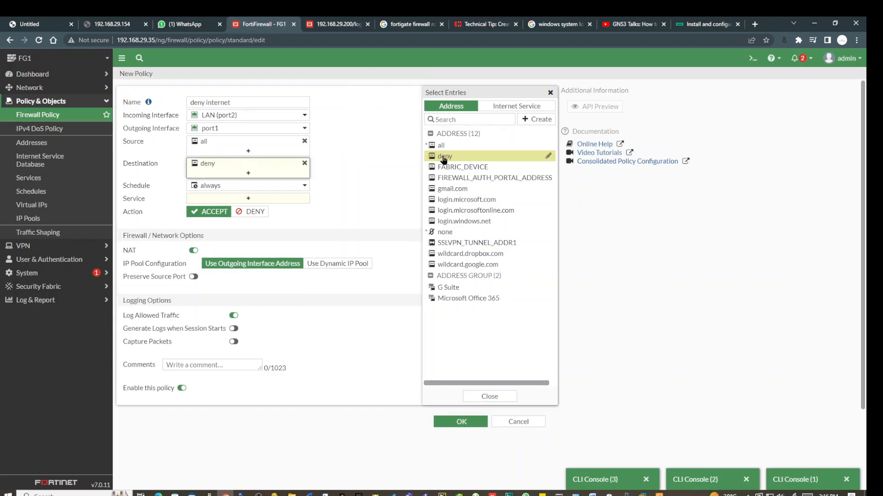
click(251, 199)
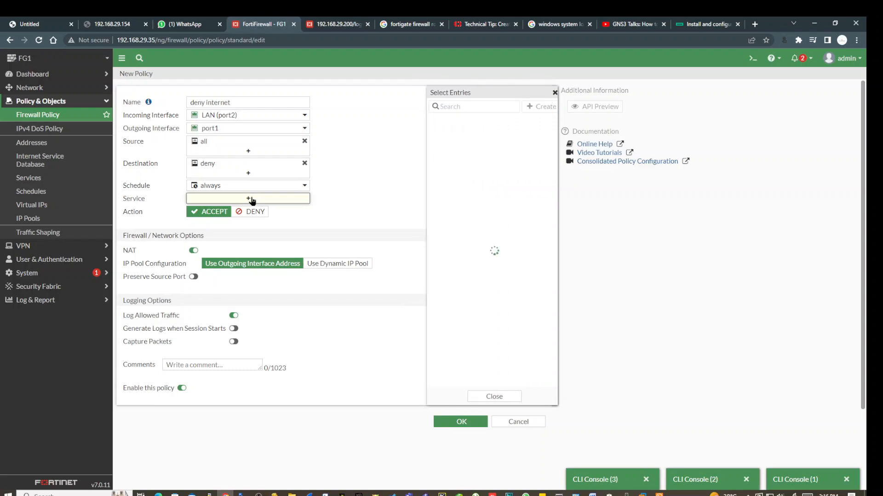
click(439, 143)
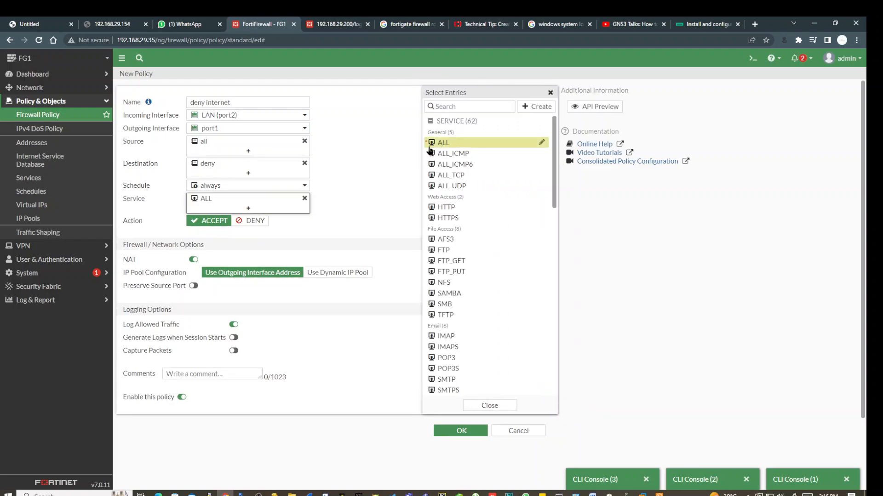
click(345, 204)
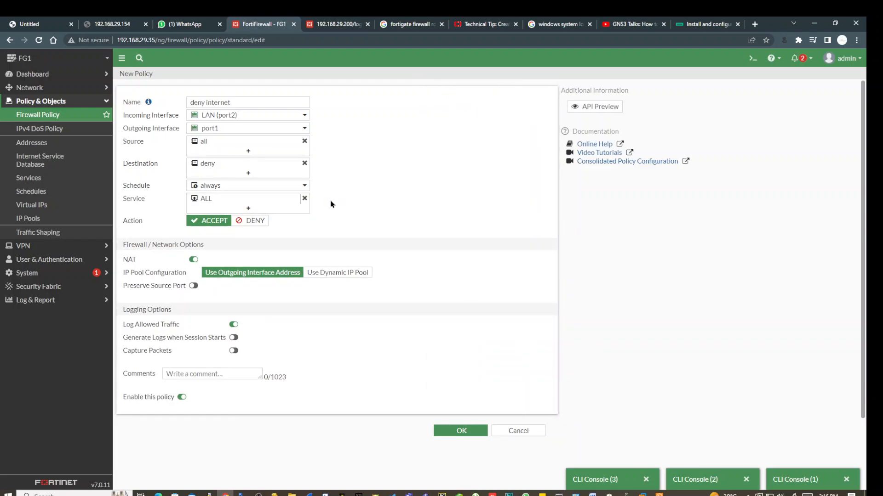
click(250, 221)
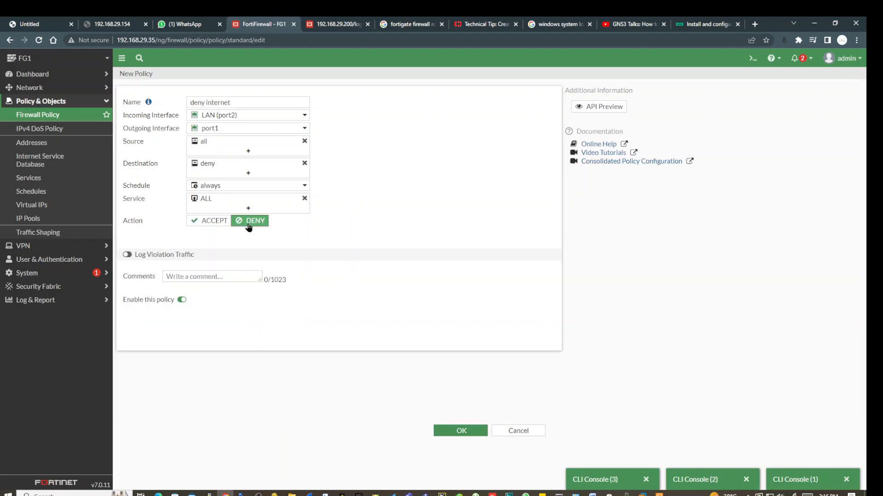
click(467, 434)
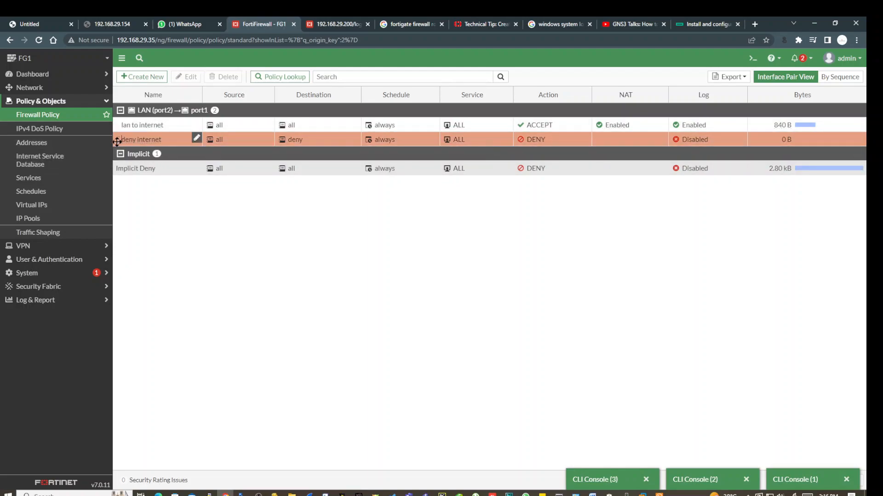
Reorder the list so 'deny internet' sits above 'lan to internet'.
drag(118, 140, 118, 125)
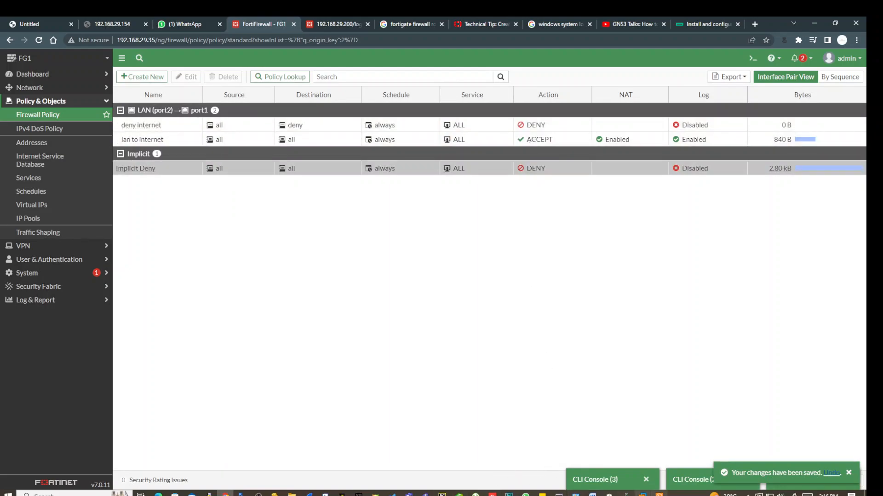
click(660, 494)
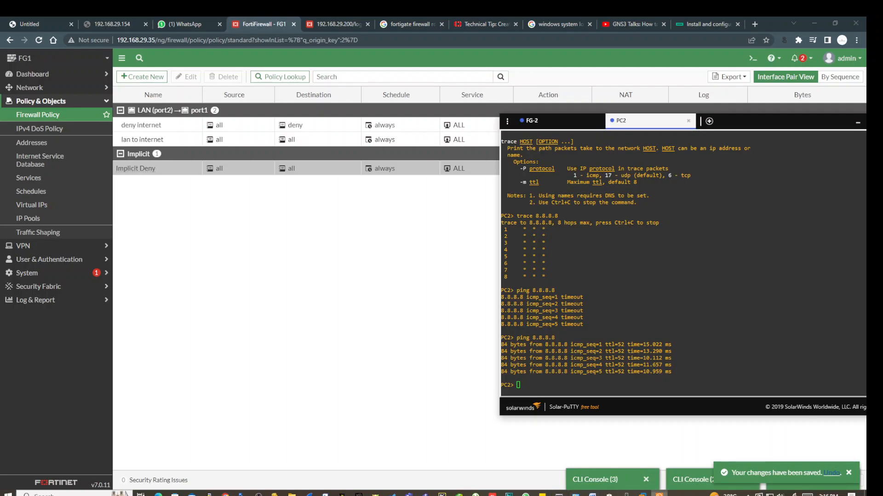
Ping 8.8.8.8 (all five time out) and google.com (cannot resolve) from PC2.
key(Up)
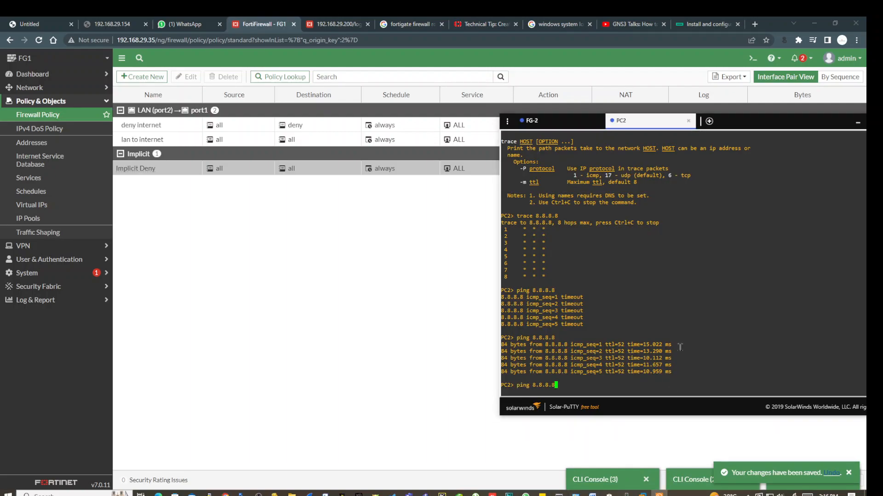
key(Return)
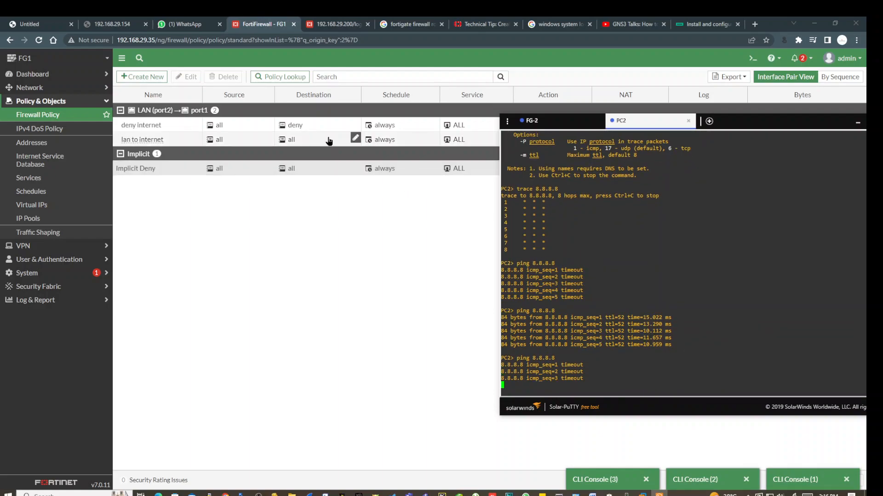
click(307, 229)
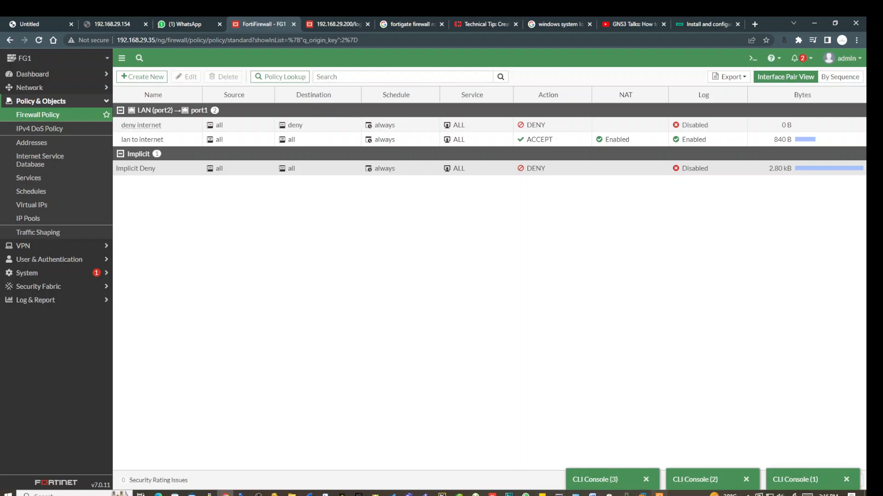
click(660, 455)
click(609, 341)
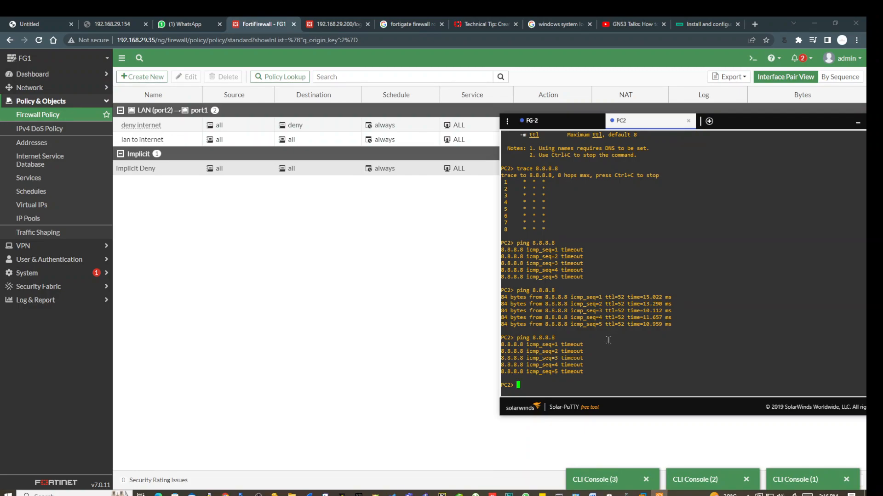
text(ping 8)
text(oogle.com)
key(Return)
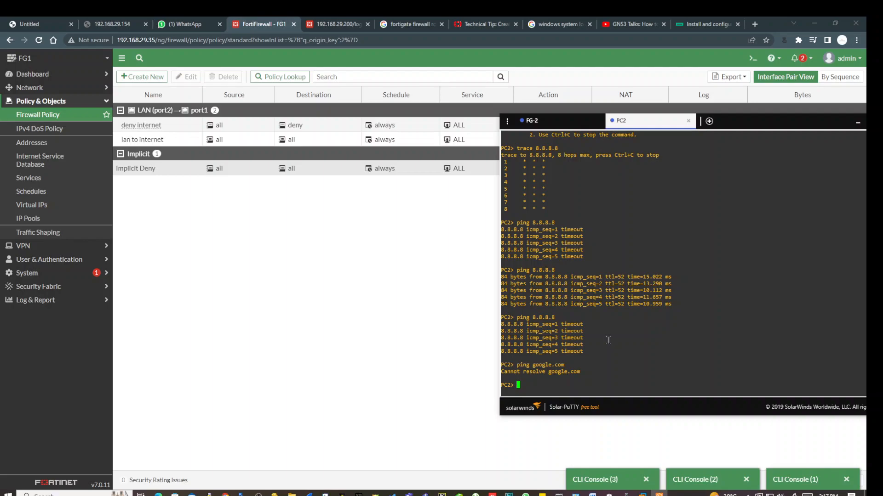
List PC2's available console commands with ?
text(dn)
key(BackSpace)
key(BackSpace)
text(?)
key(Return)
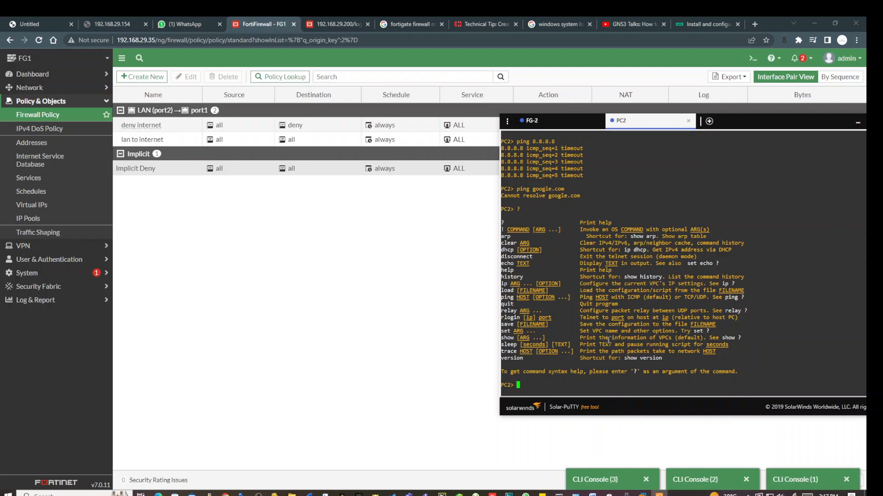
Check the ip command help and set PC2's DNS server to 1.1.1.1.
text(ip ?)
key(Return)
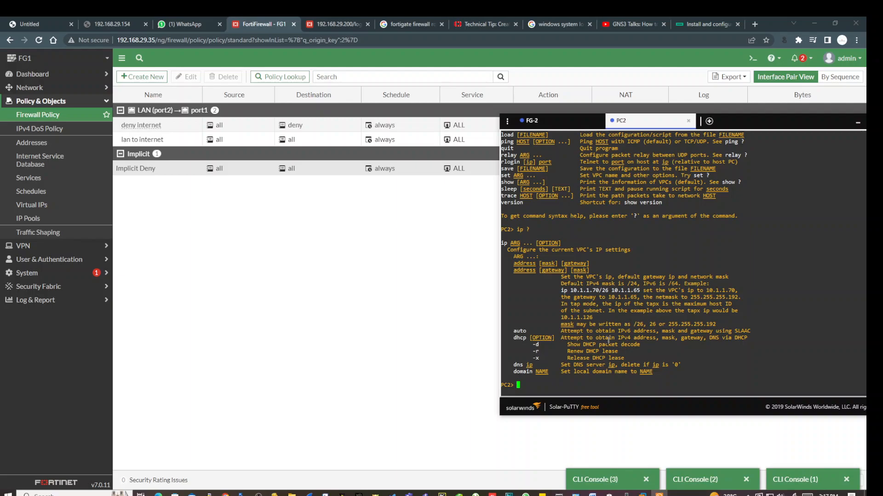
text(ip dns 1.1.1.1)
key(Return)
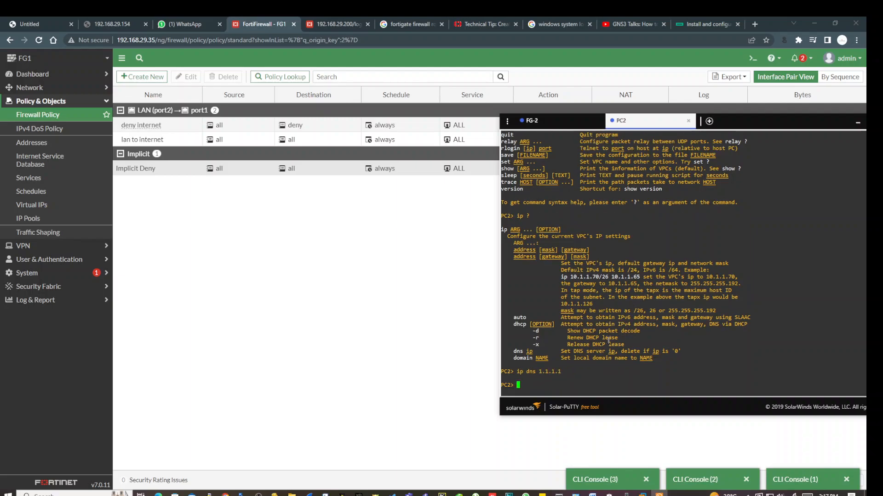
Ping google.com from PC2, which now resolves and replies.
text(?)
key(BackSpace)
text(ping google.com)
key(Return)
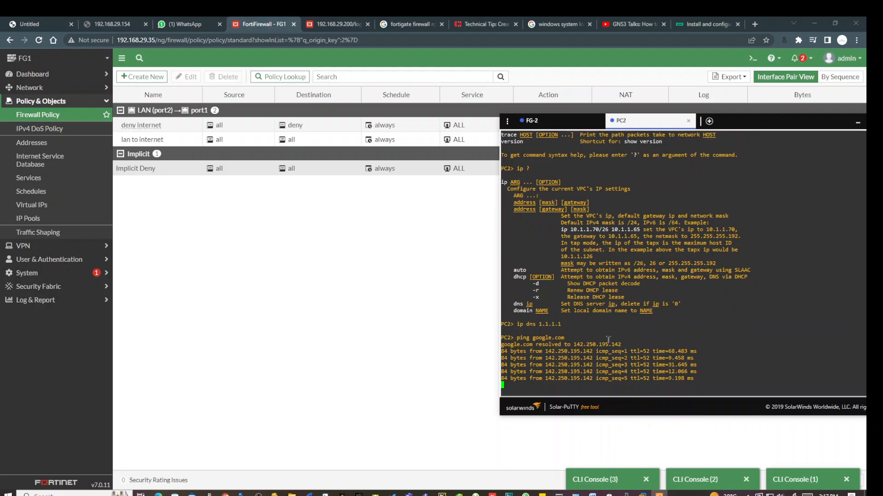
Rerun ping 8.8.8.8 from PC2, which still times out.
text(ip ?)
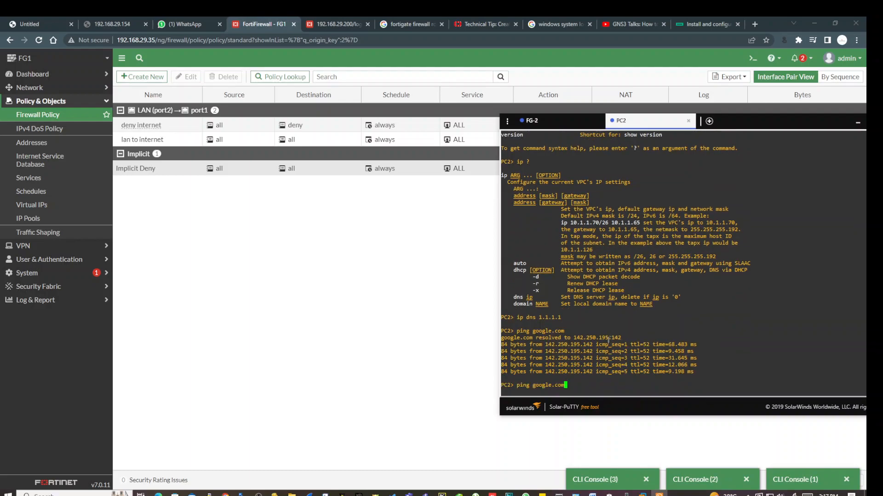
key(BackSpace)
key(BackSpace)
key(BackSpace)
key(BackSpace)
key(Up)
key(Up)
key(Return)
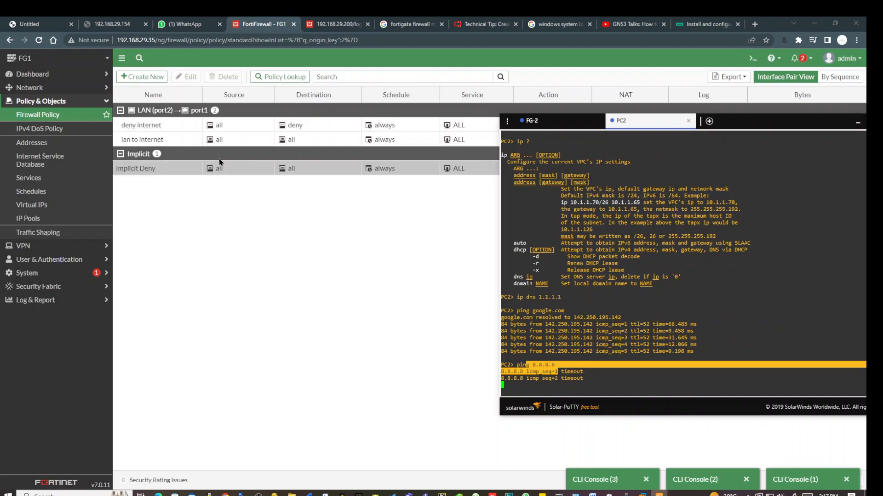
Move 'deny internet' below 'lan to internet' and recall the 8.8.8.8 ping on PC2.
click(209, 227)
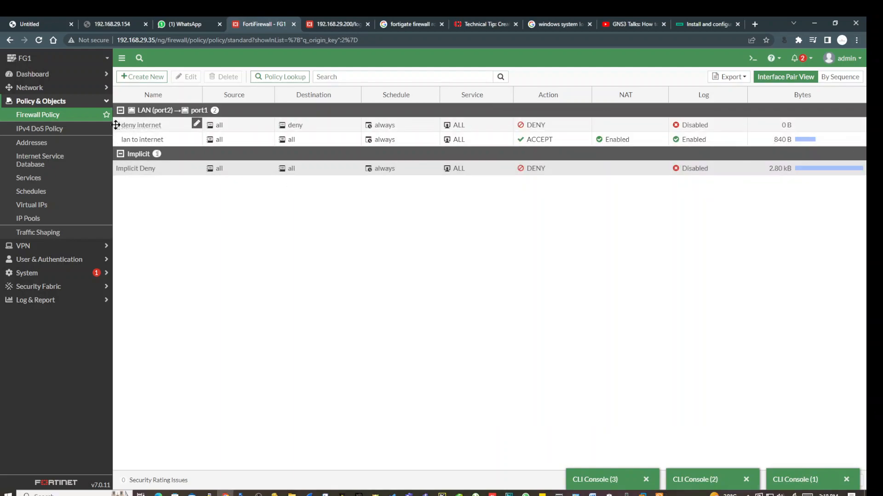
drag(119, 123, 119, 138)
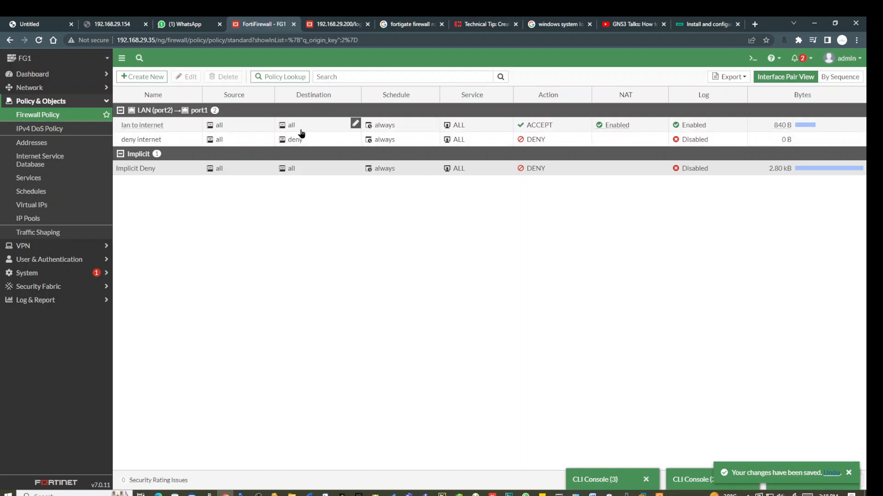
mouse_move(218, 130)
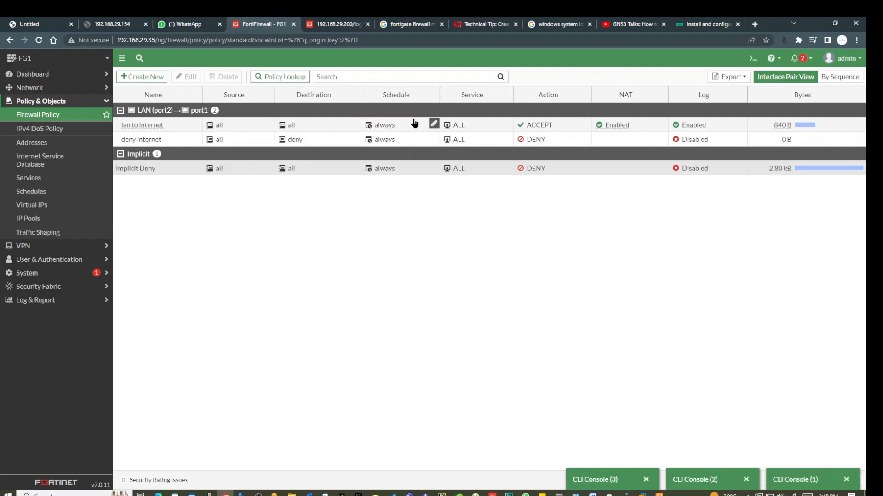
click(659, 493)
click(621, 357)
key(Up)
Rerun ping 8.8.8.8 and highlight the five replies now returned.
key(Return)
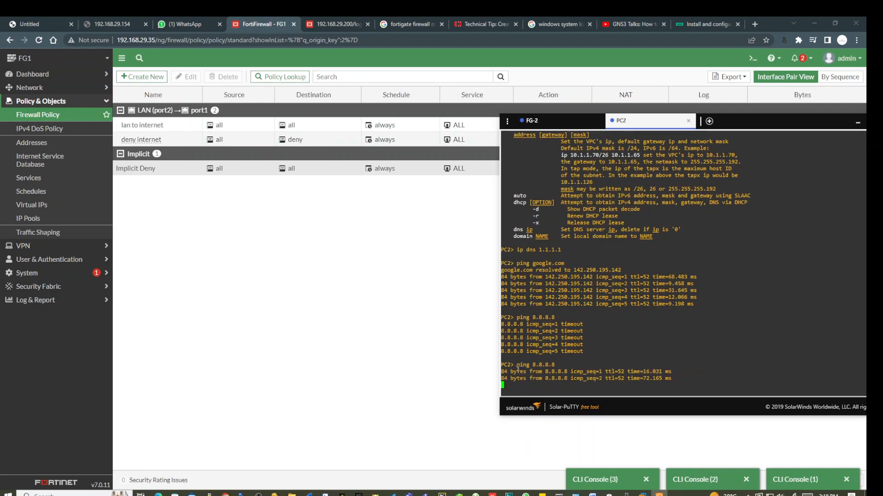
drag(504, 359, 667, 377)
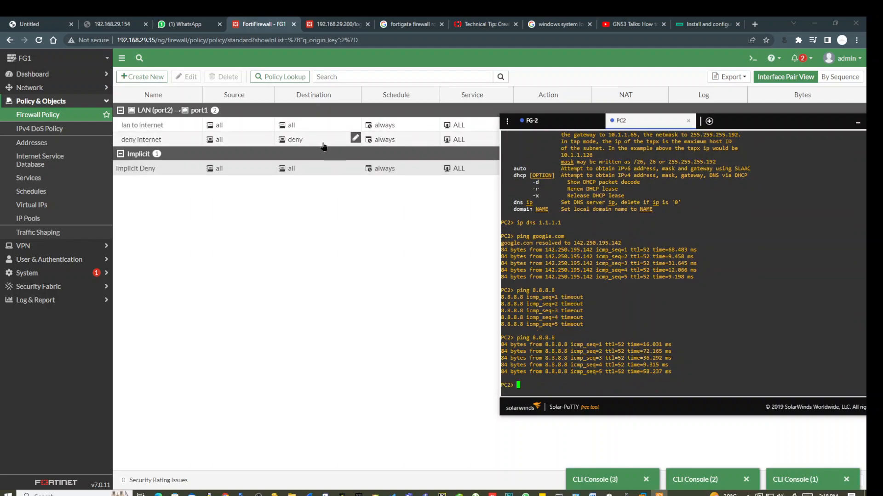
click(300, 248)
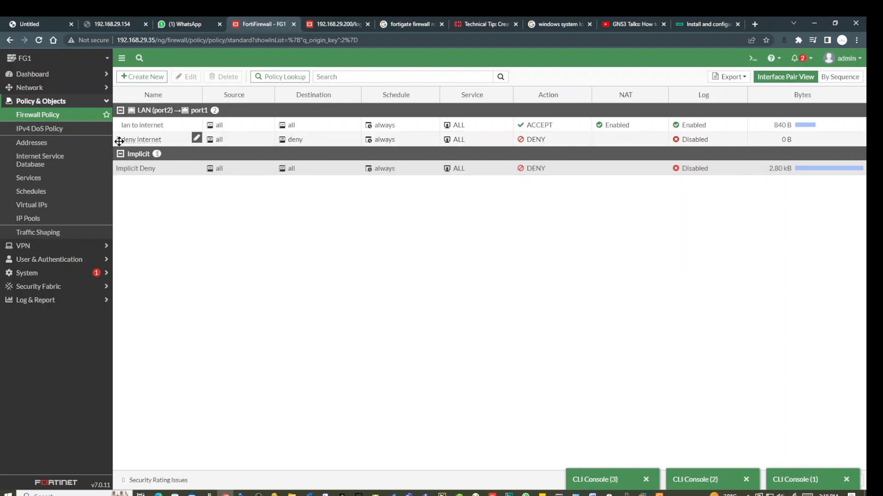
Put 'deny internet' back above 'lan to internet' and confirm 8.8.8.8 pings time out.
drag(117, 140, 116, 120)
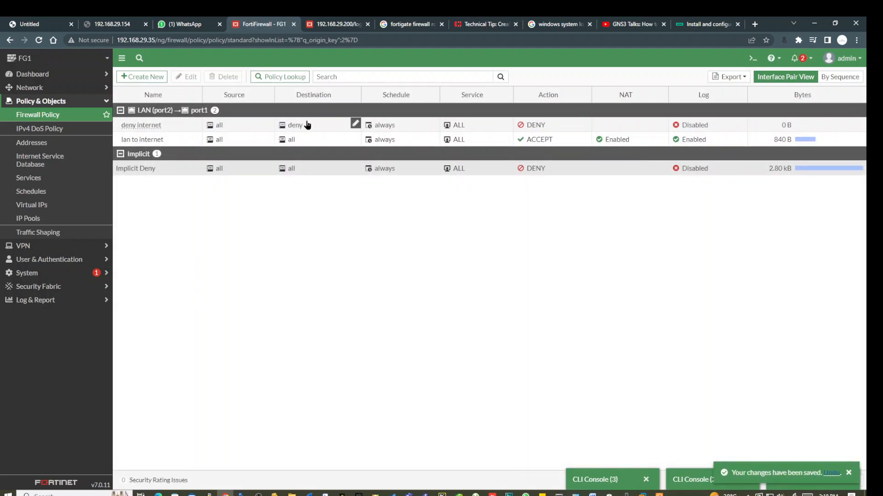
click(659, 495)
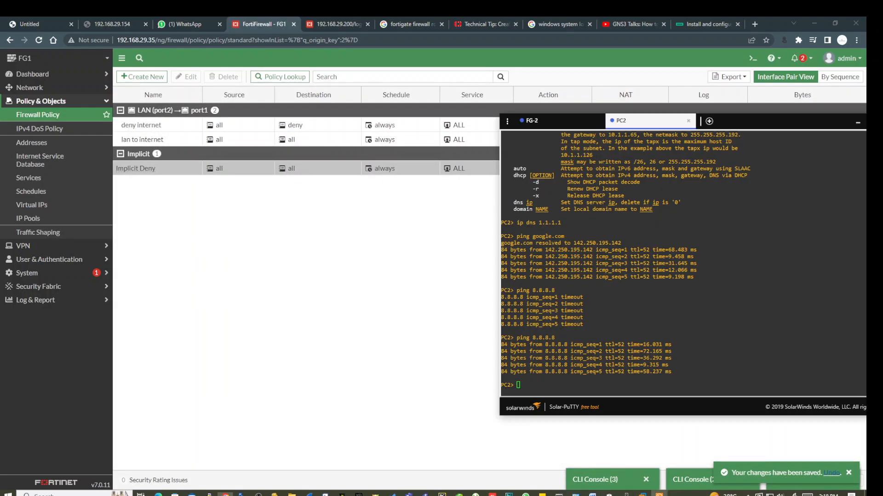
key(Up)
key(Return)
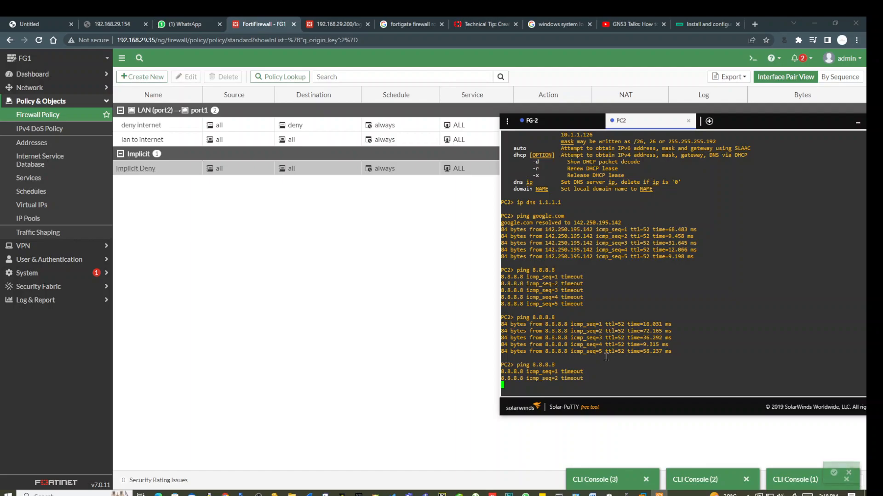
key(ctrl+c)
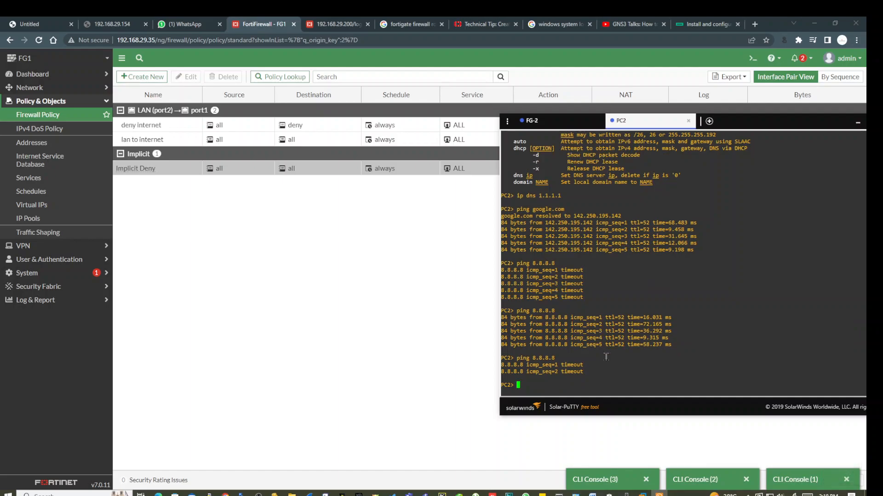
Ping 1.1.1.1 and google.com from PC2, both getting replies.
text(ping 1.1.1.1)
key(Return)
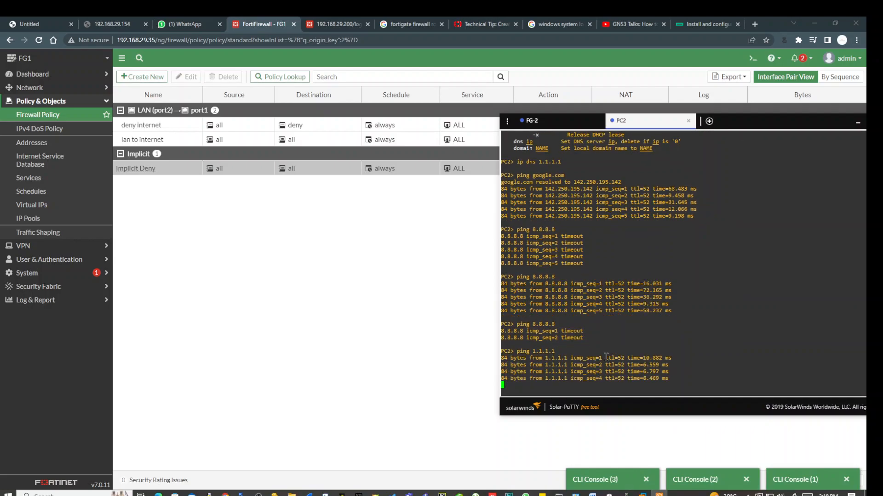
text(g)
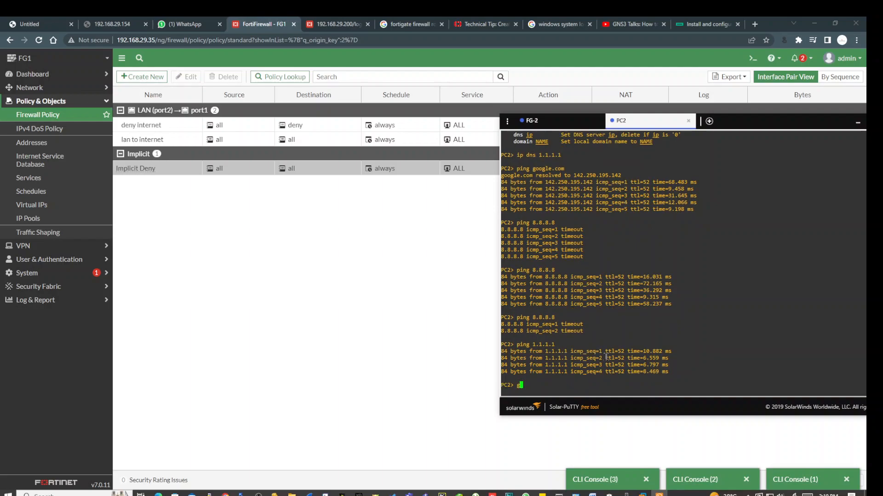
text(oogle.com)
key(Return)
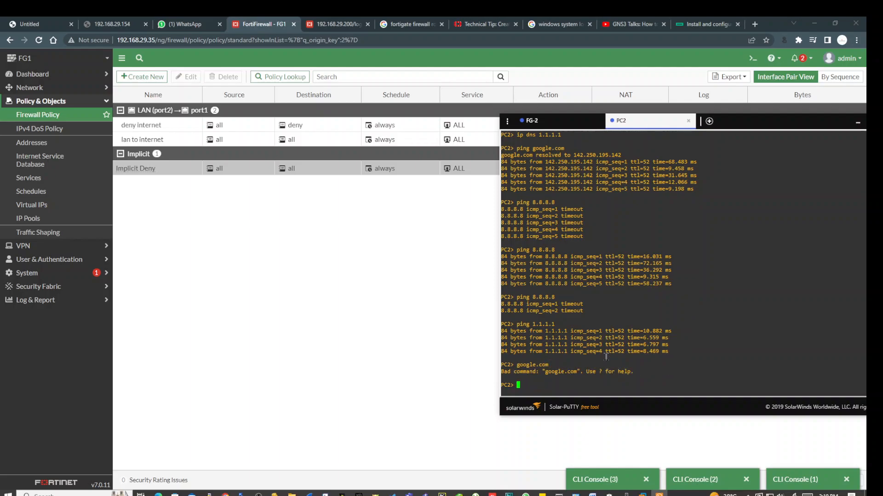
text(ping google.com)
key(Return)
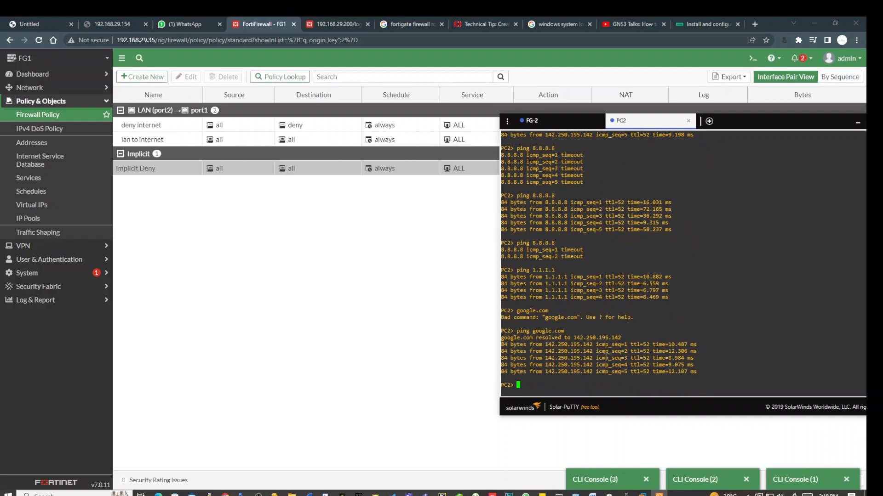
key(Return)
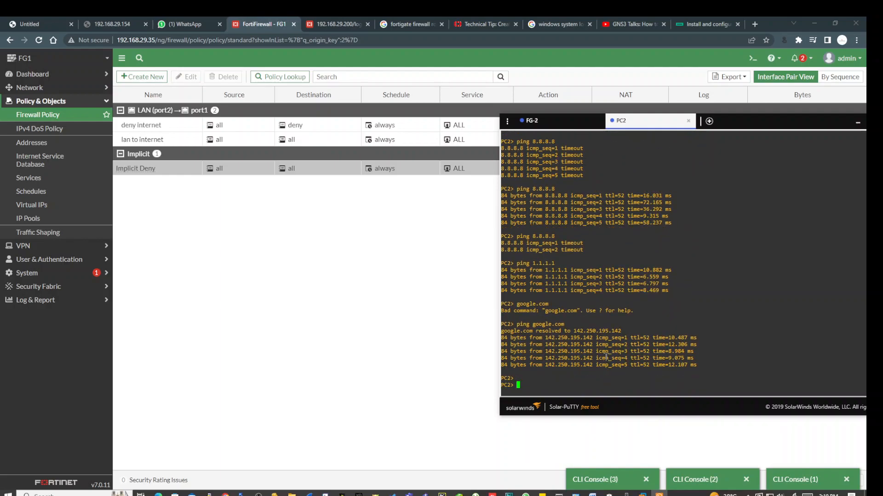
Ping gmail.com from PC2, which also replies.
text(ping gmail.com)
key(Return)
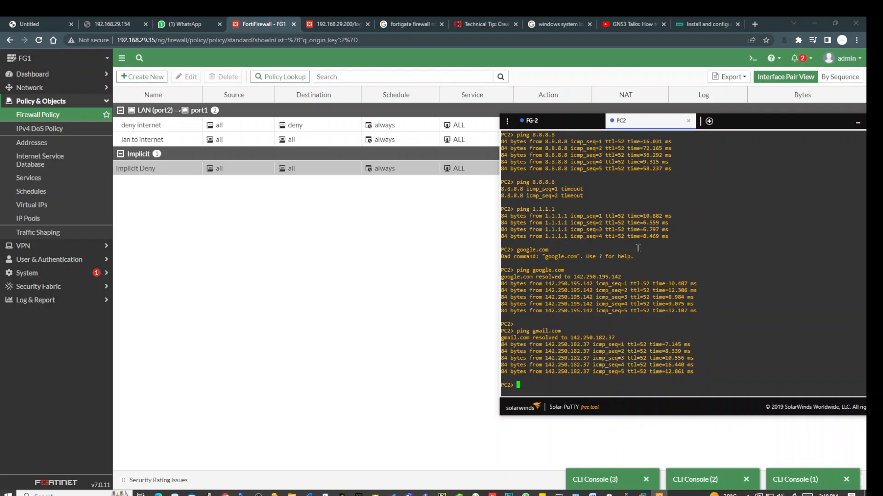
click(219, 357)
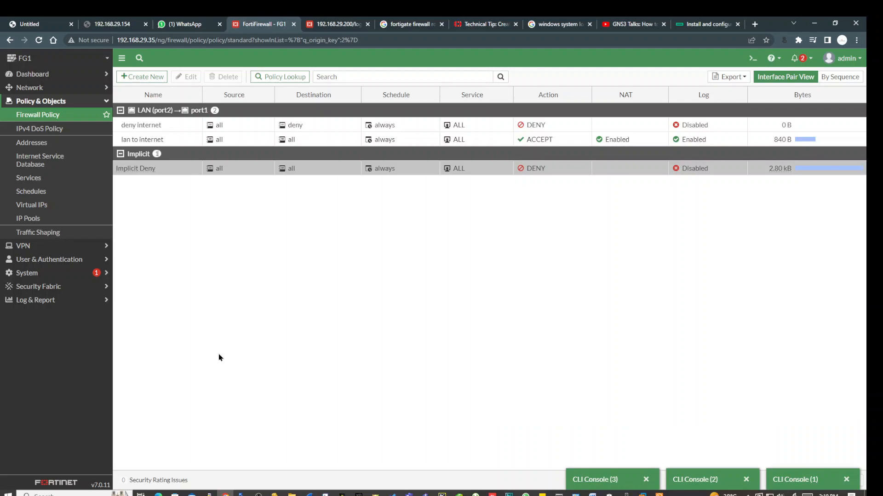